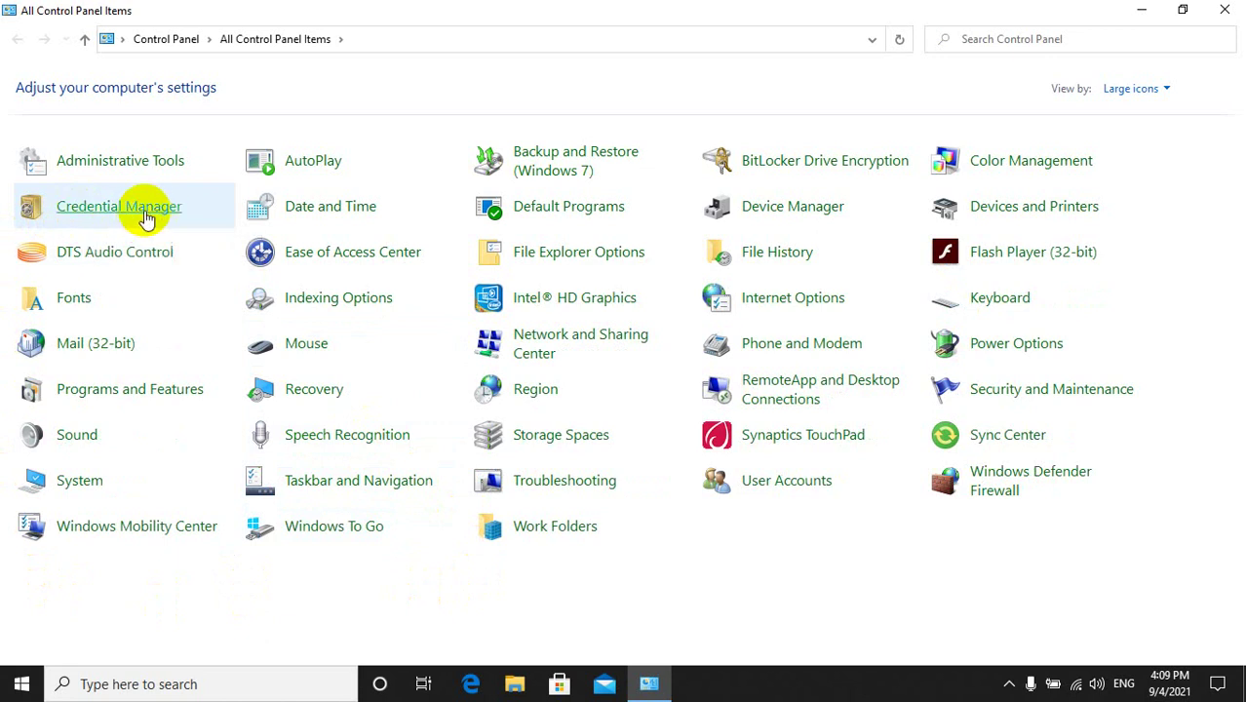
Open Credential Manager, view the saved web passwords, and show the Windows Credentials.
click(117, 208)
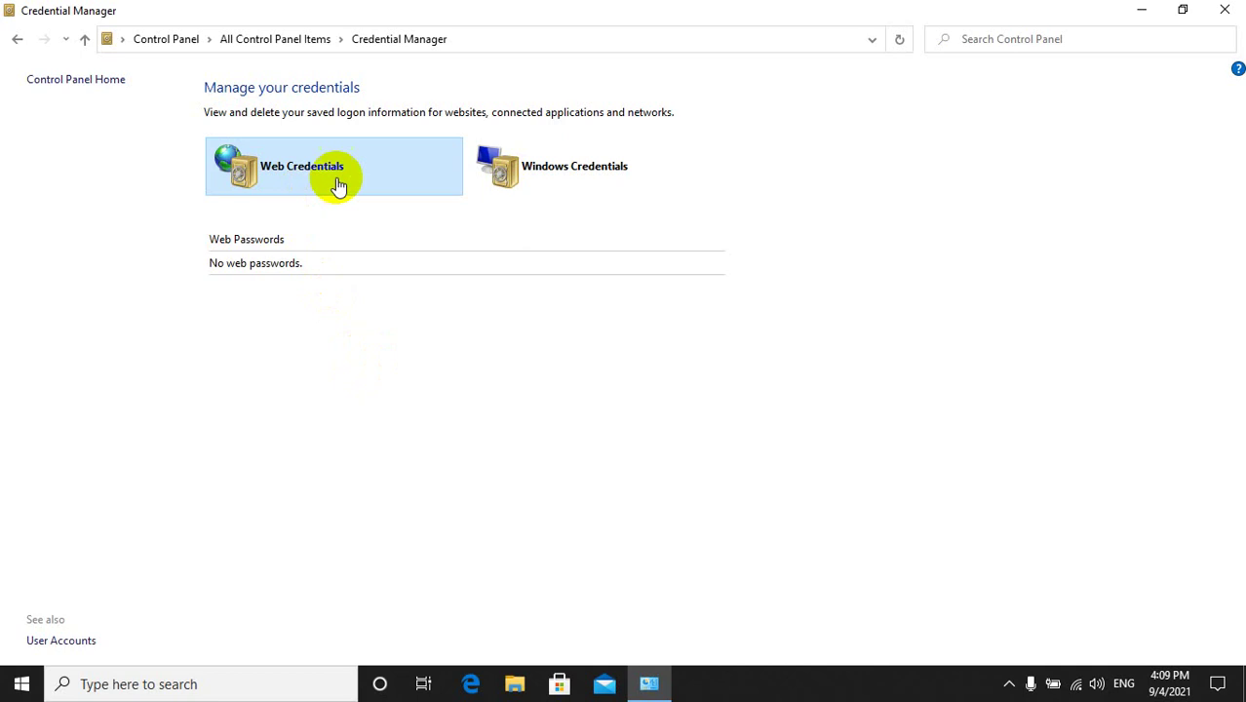
click(247, 247)
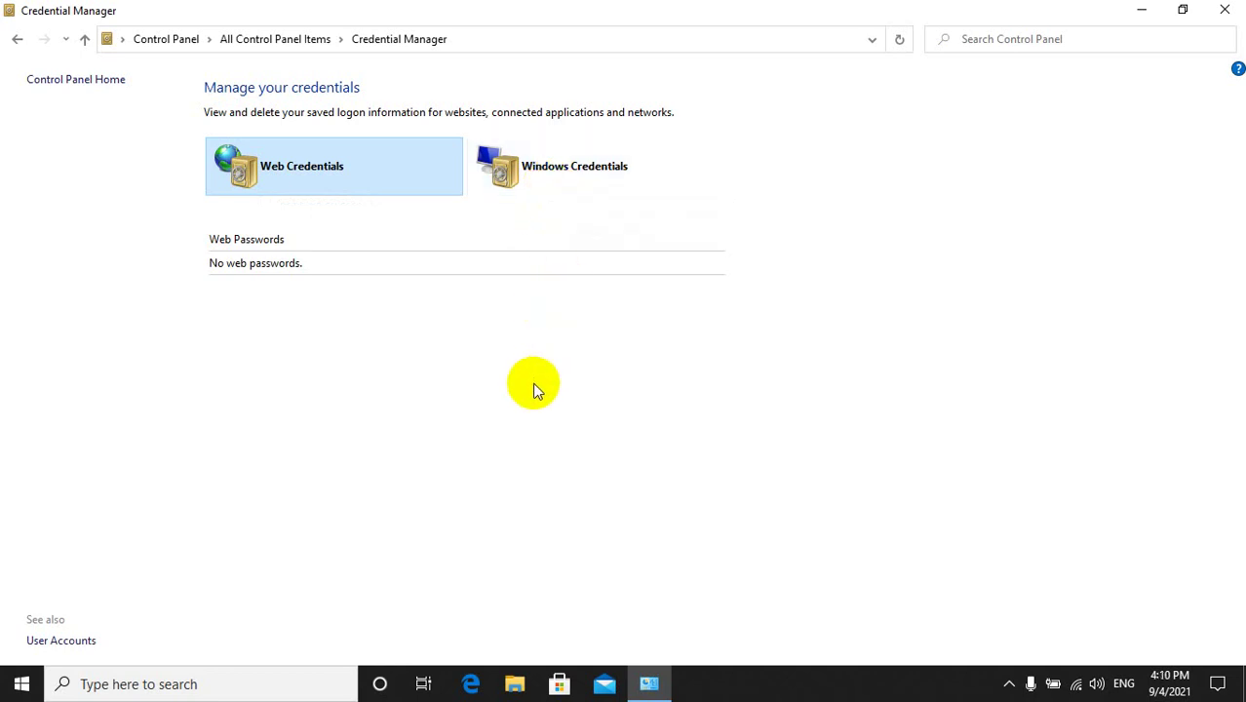
click(561, 182)
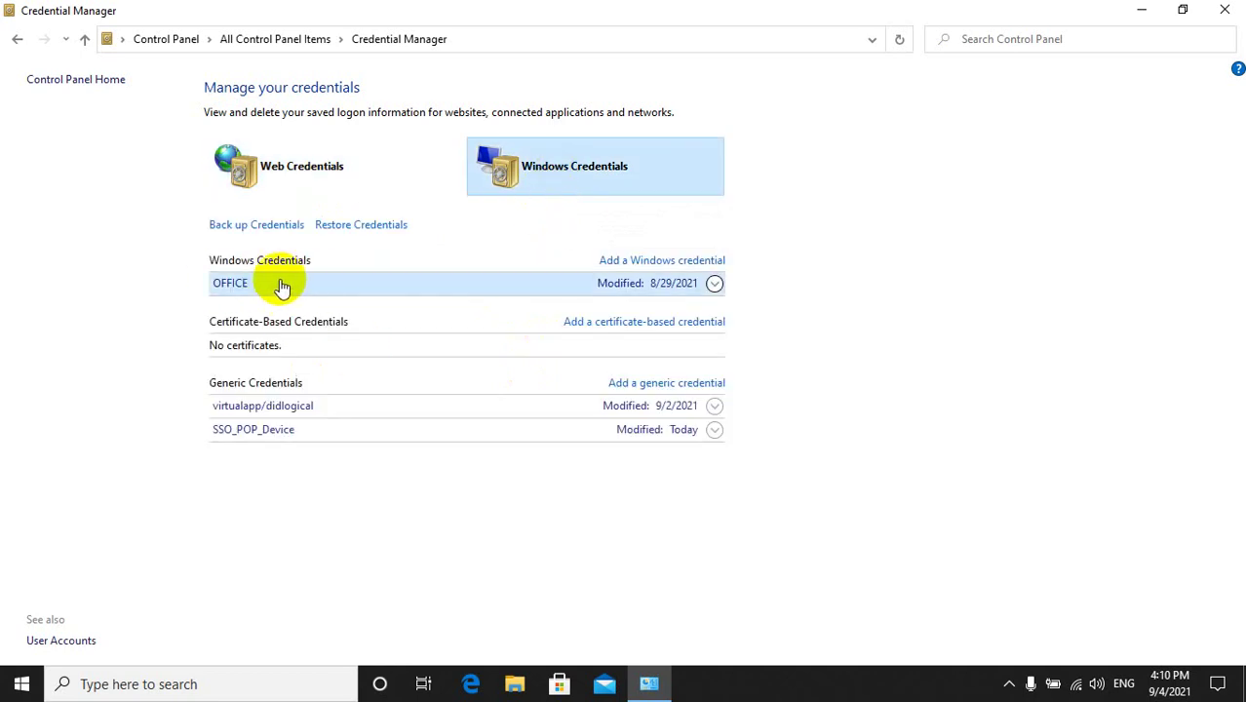
Examine the details of the OFFICE and virtualapp/didlogical credentials, collapse them again, and return to the list of all Control Panel items.
click(712, 284)
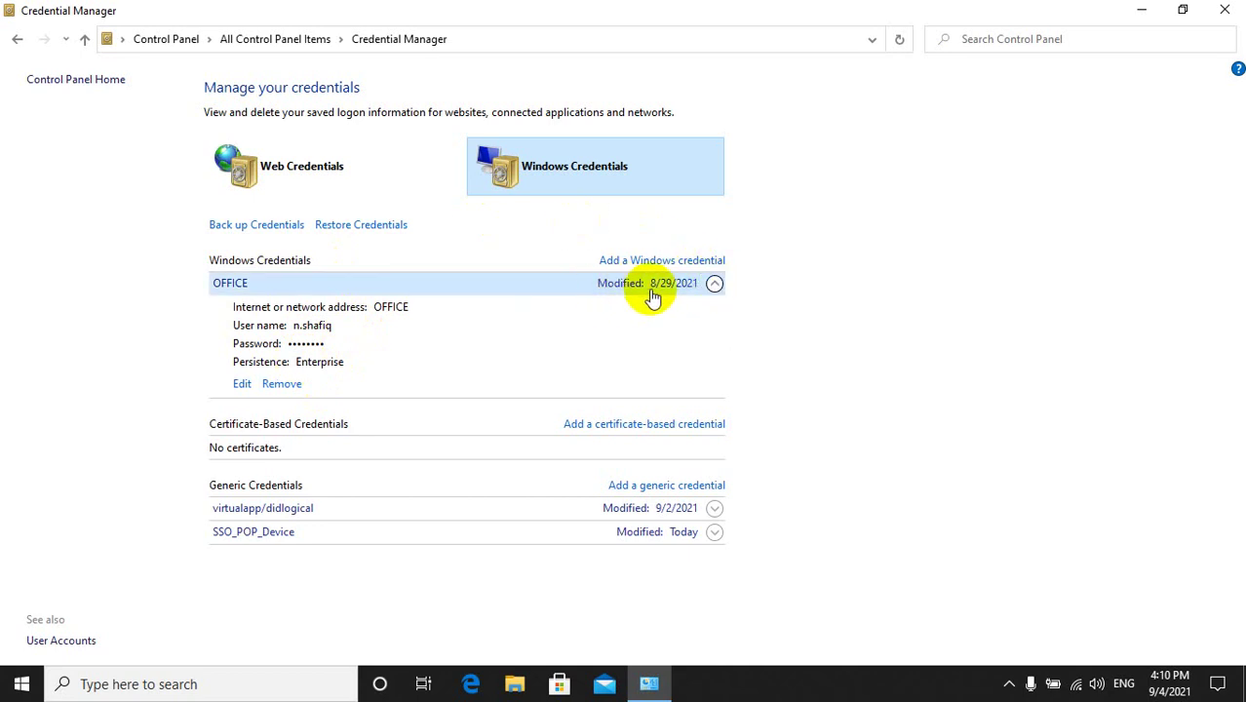
click(713, 284)
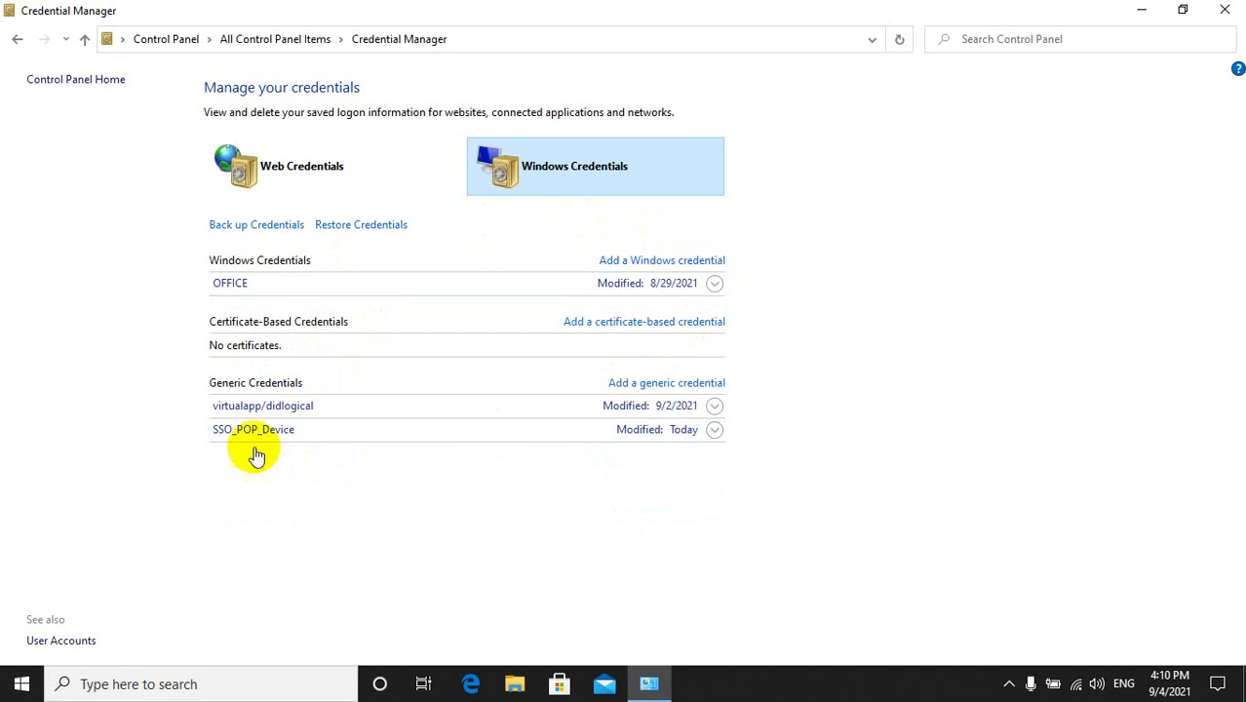
click(671, 406)
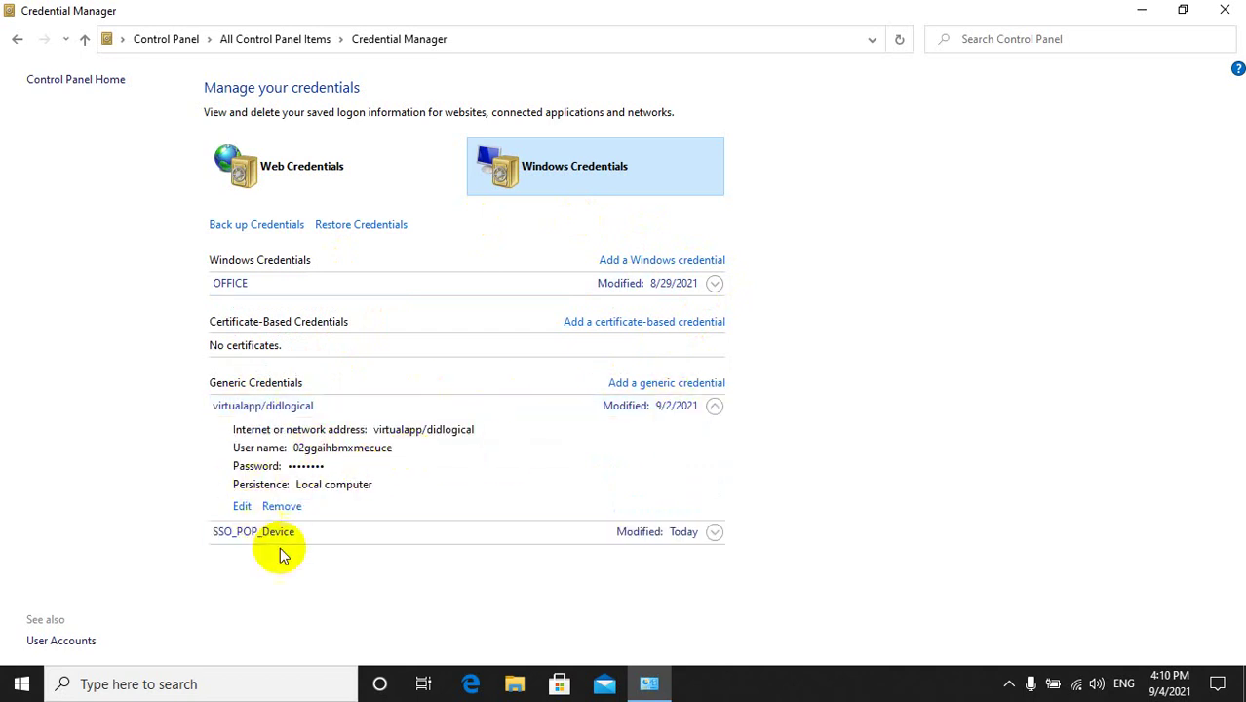
click(713, 409)
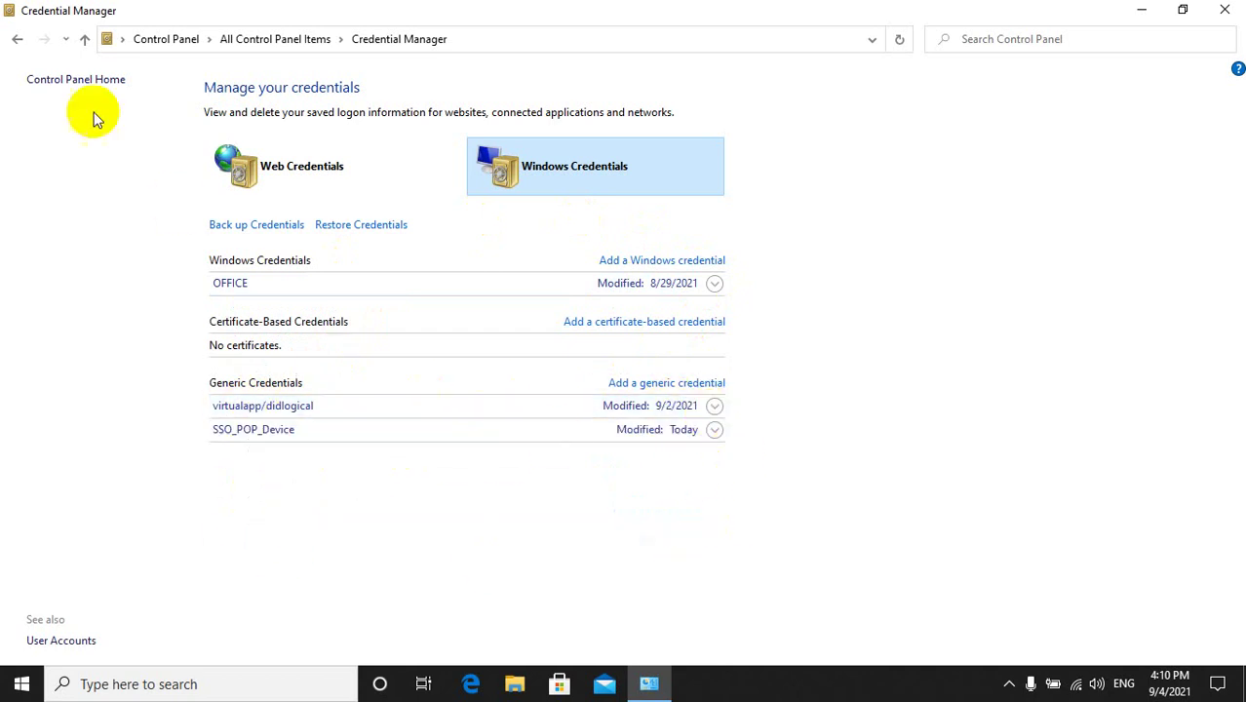
click(278, 40)
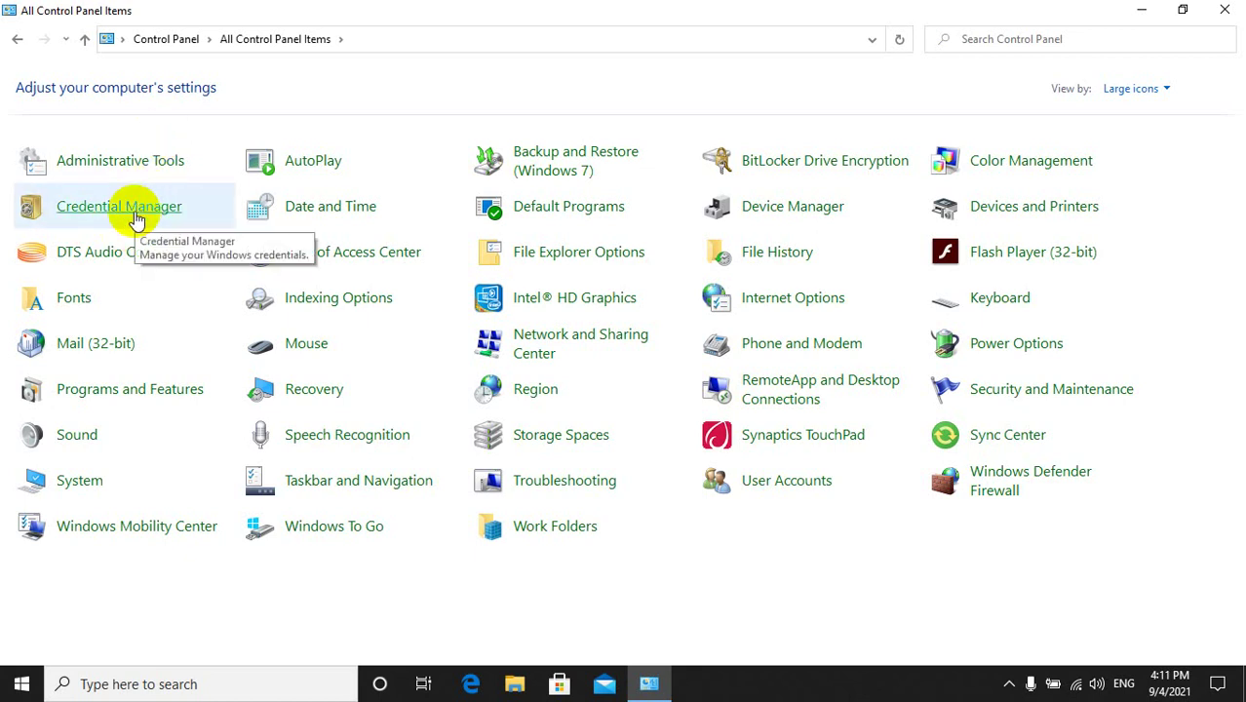
In AutoPlay, enable choices for each media type on removable drives, set Pictures to Import photos and videos (Photos), save, and recheck.
click(338, 161)
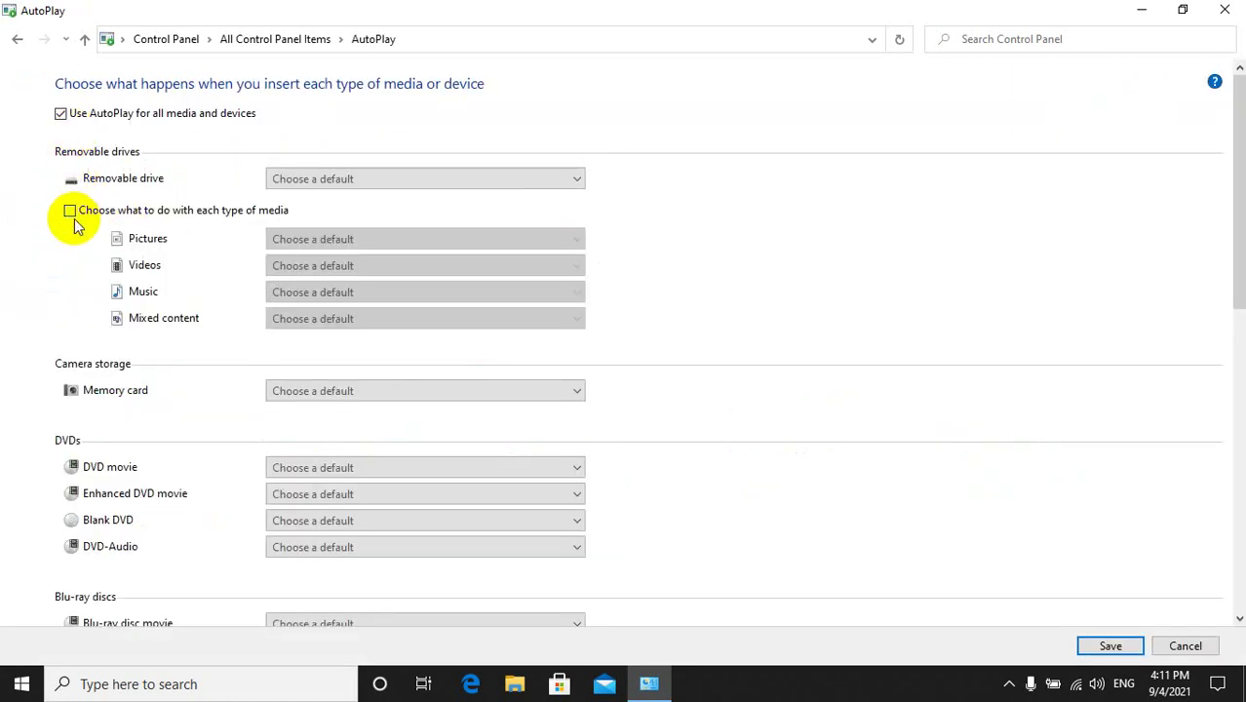
click(69, 209)
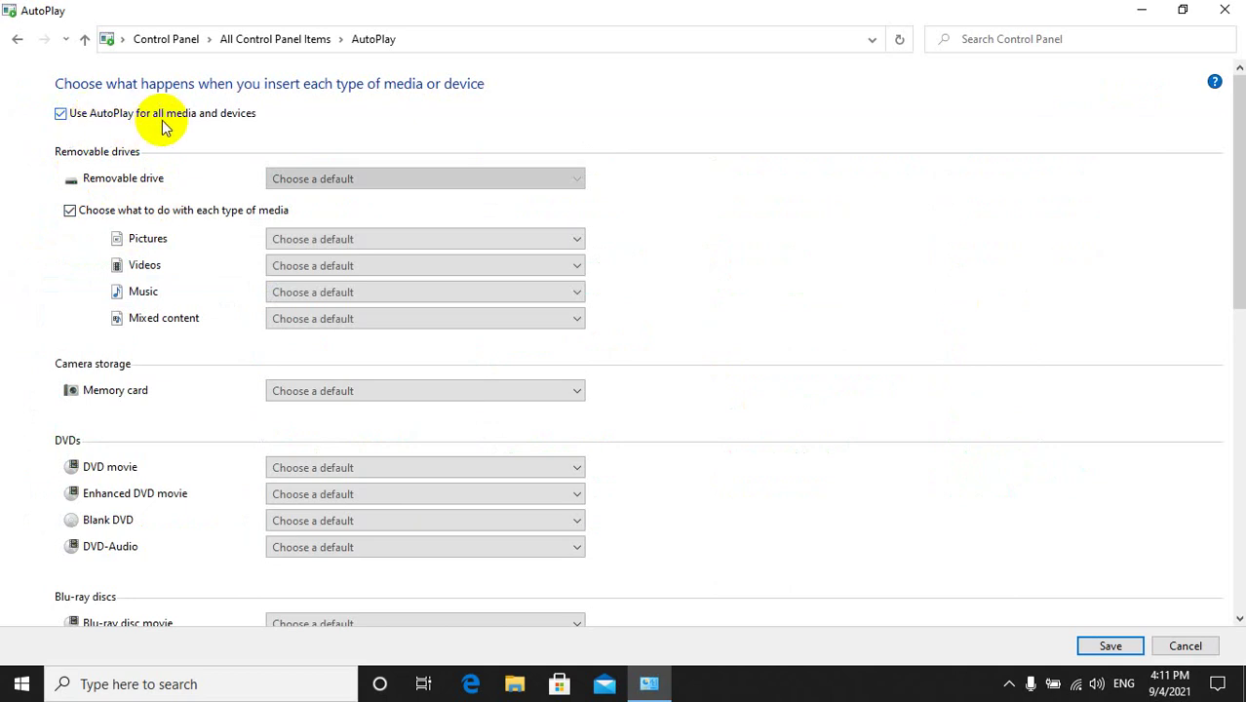
scroll(643, 504, down, 5)
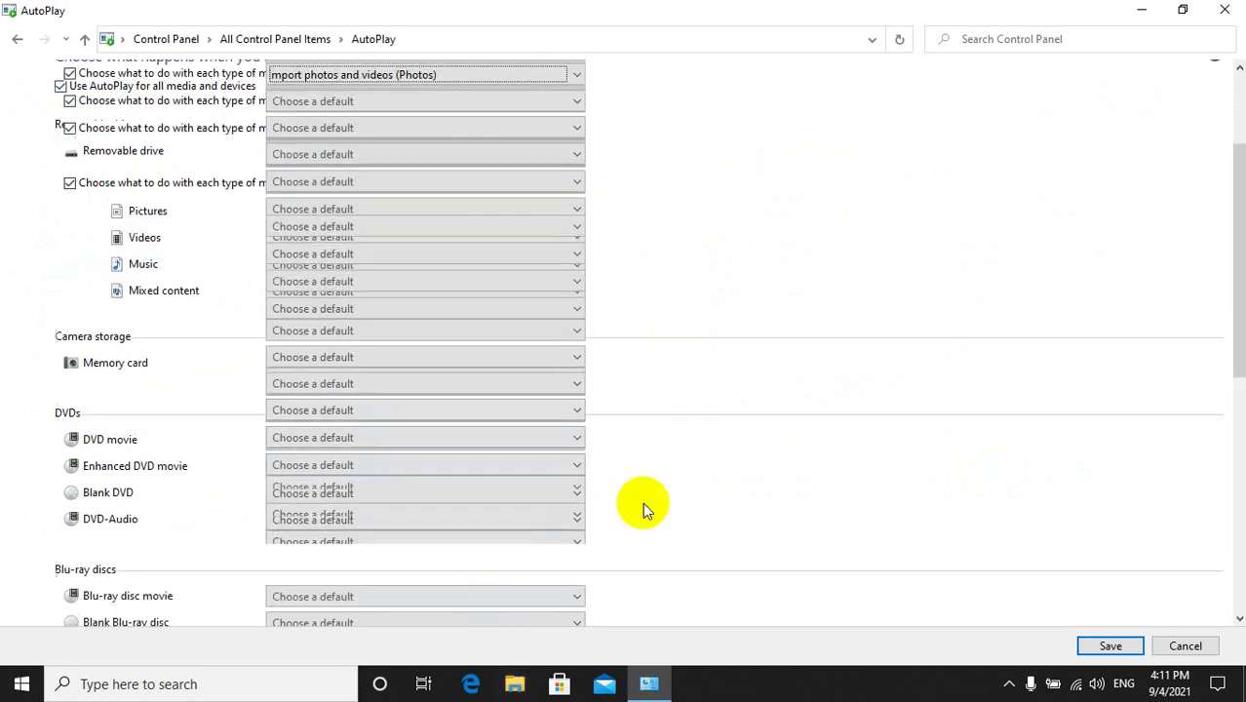
click(1112, 646)
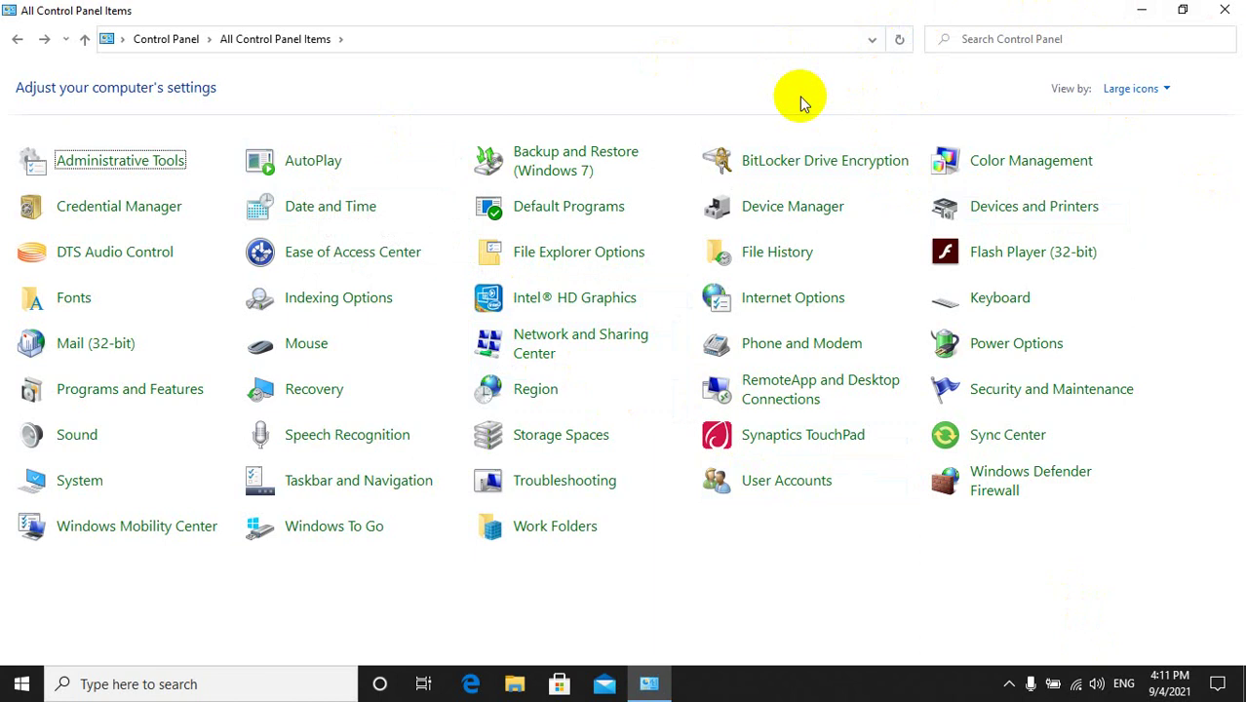
click(304, 159)
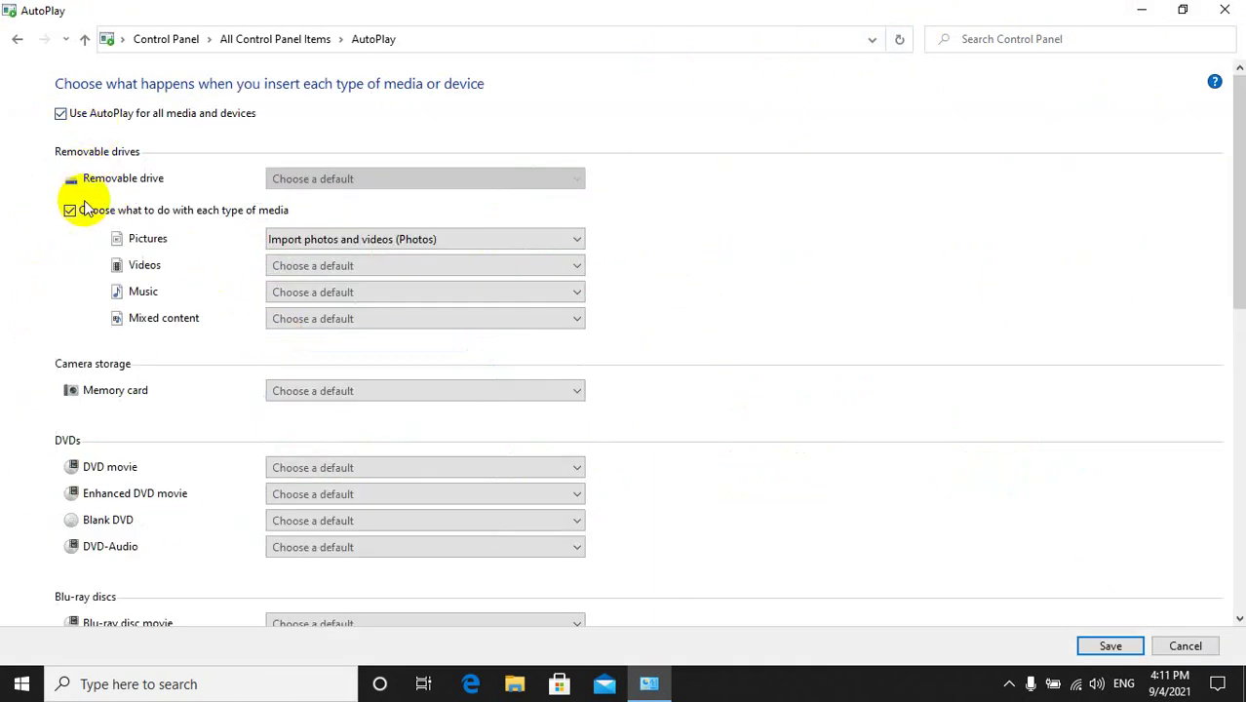
click(17, 40)
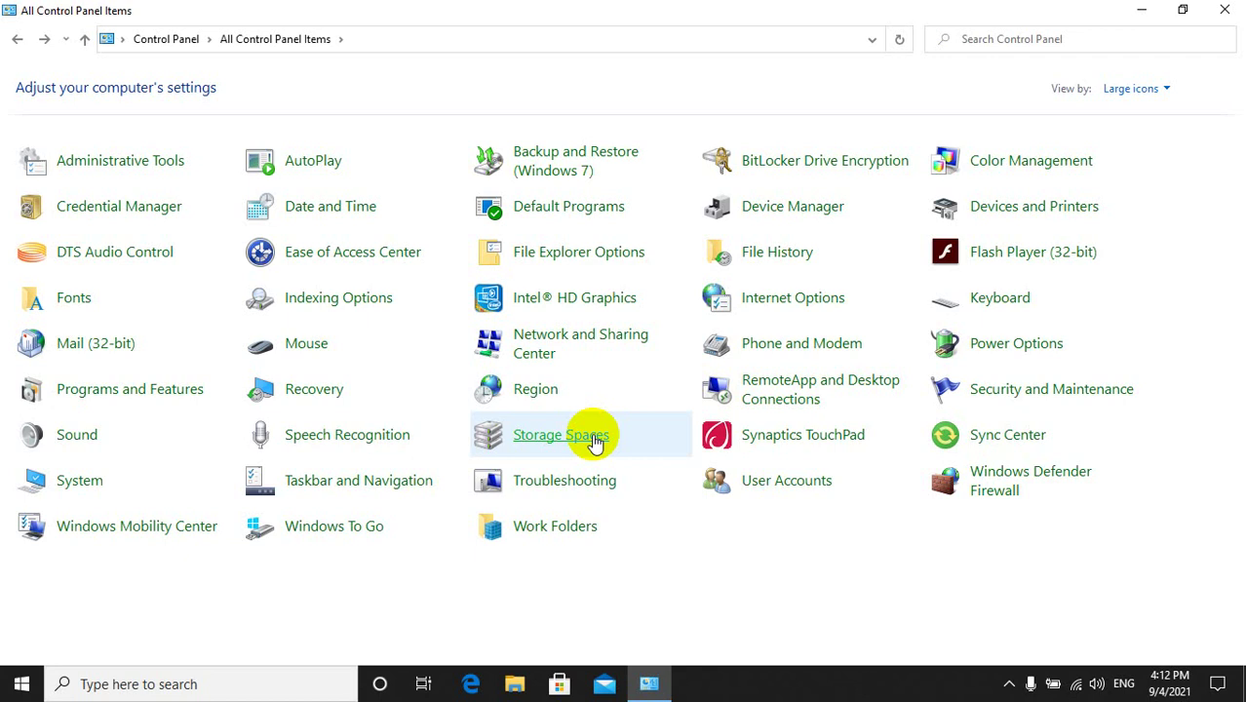
Close Control Panel and look over the local drives in This PC, selecting Local Disk (D:) before closing the window.
click(1220, 12)
double_click(41, 32)
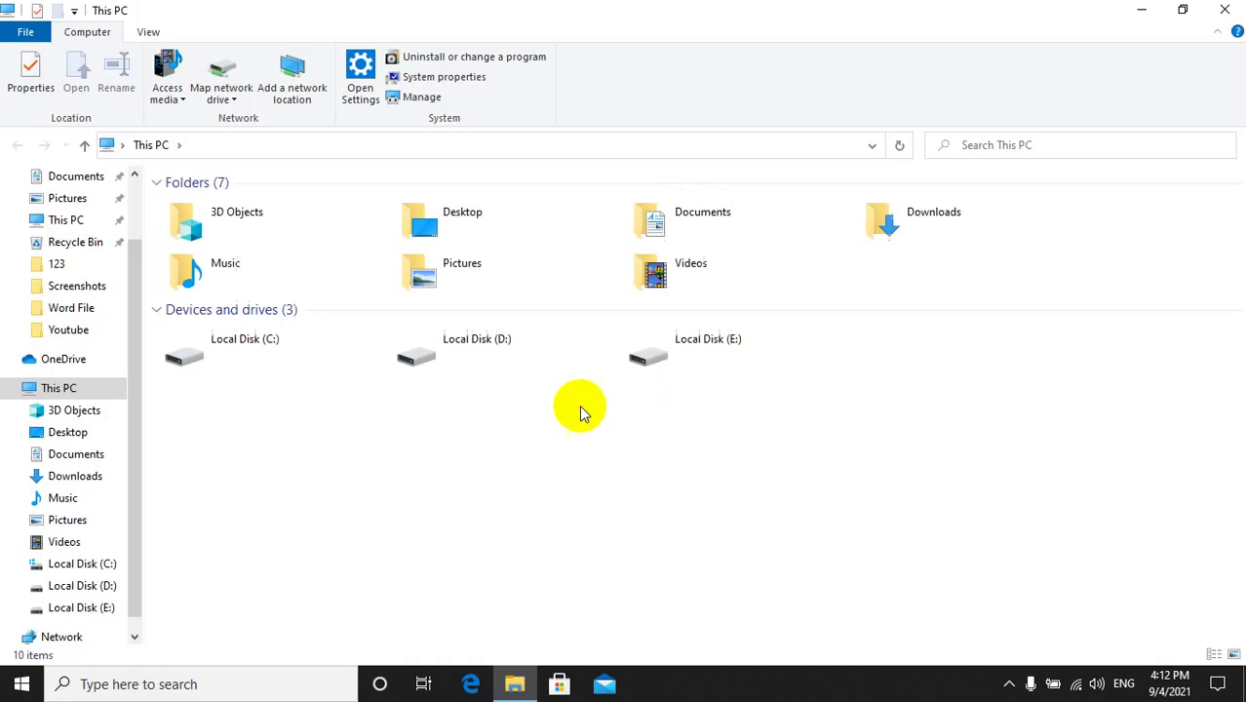
click(704, 362)
click(528, 358)
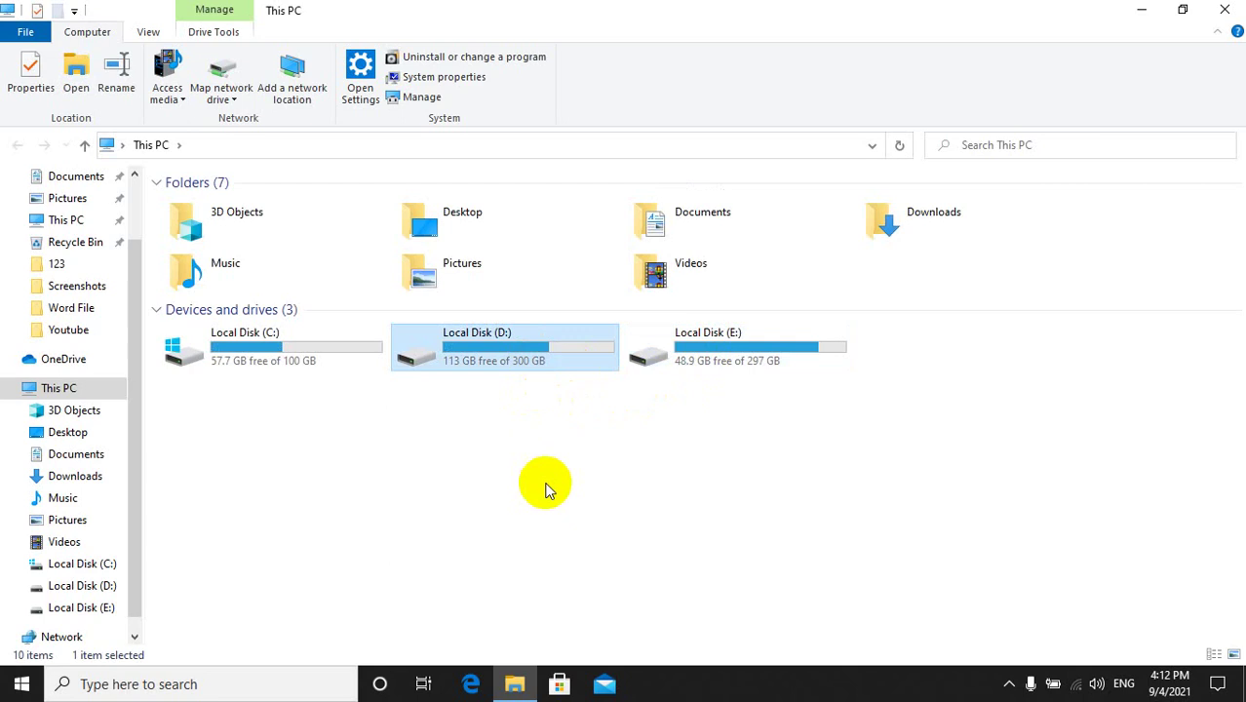
click(575, 487)
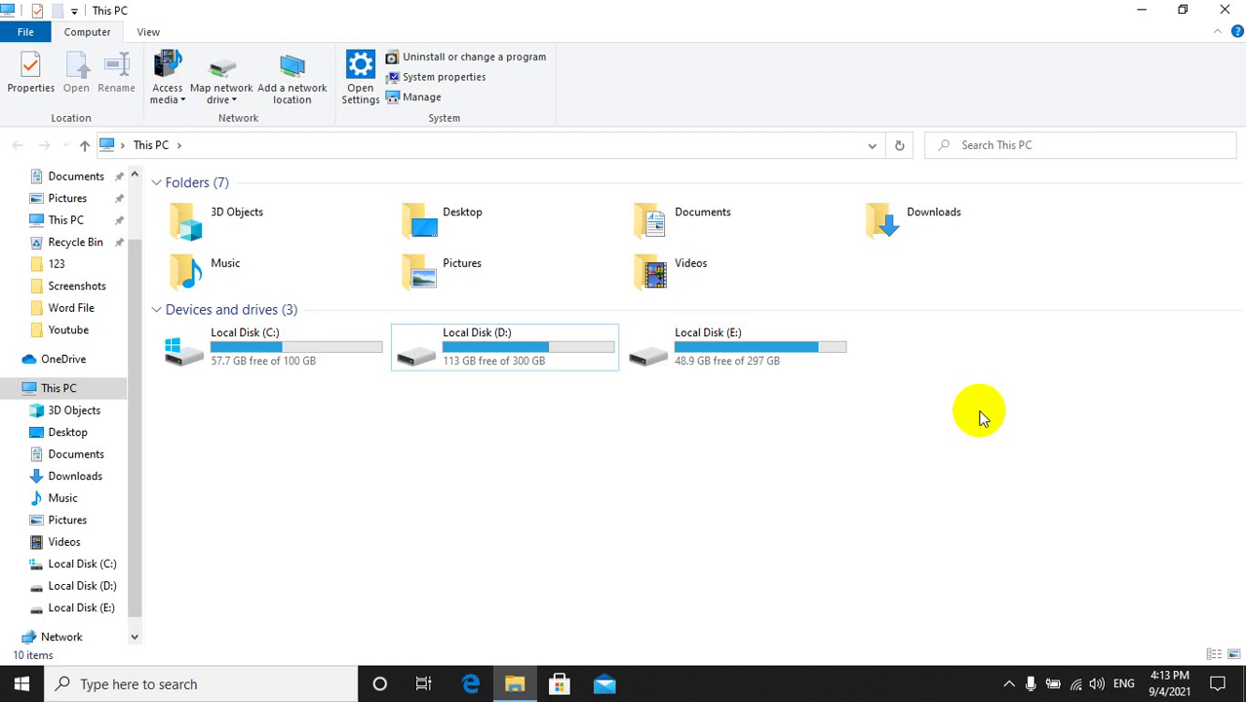
click(1225, 10)
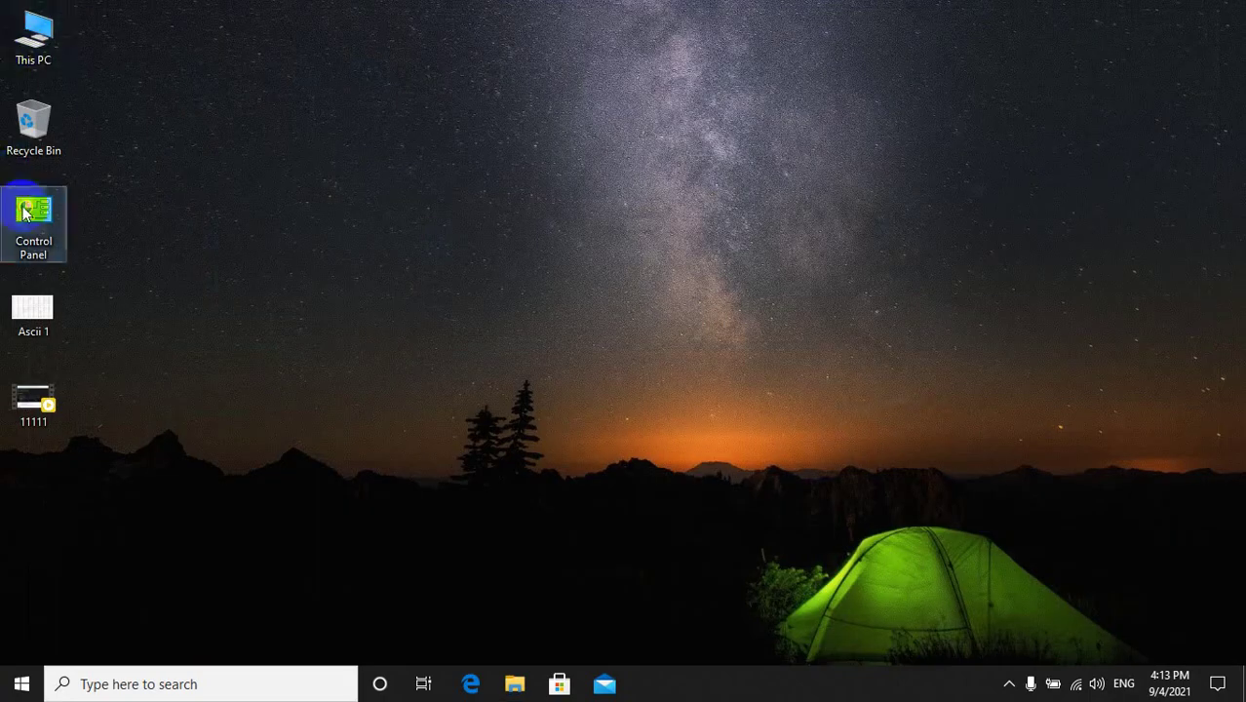
Reopen Control Panel, view the drive selection for a new pool in Storage Spaces, and return to all Control Panel items.
double_click(26, 213)
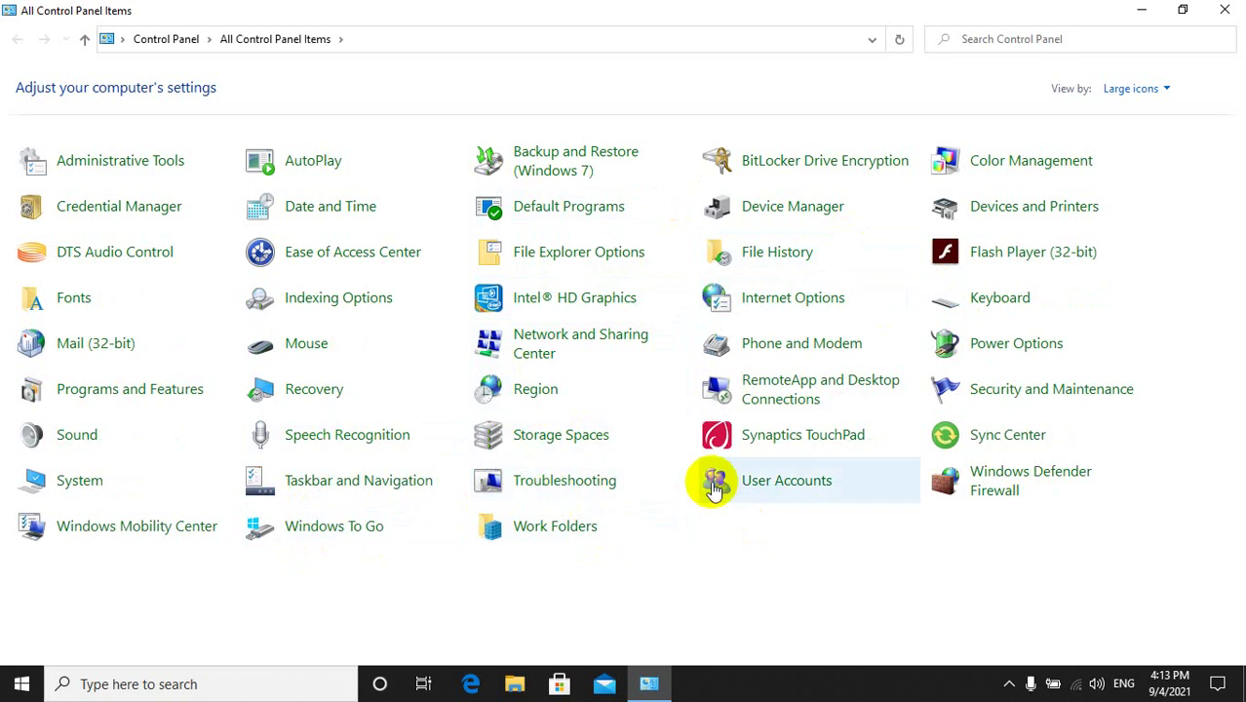
click(575, 444)
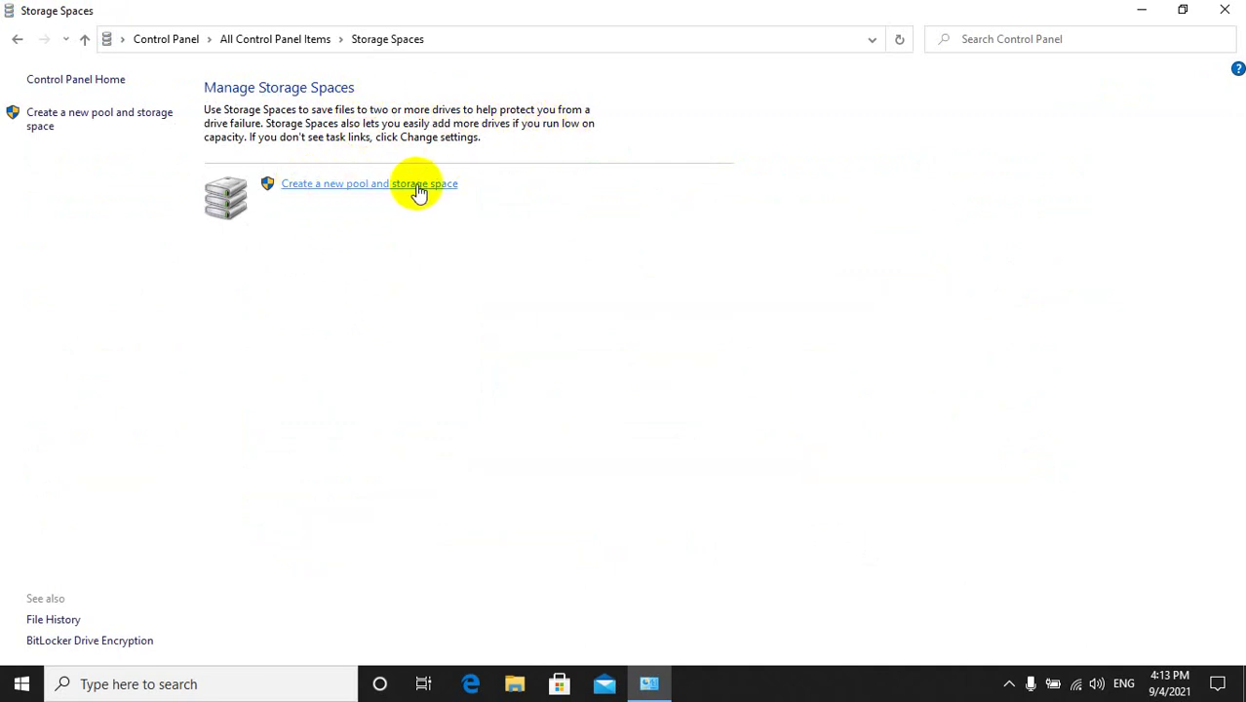
click(417, 188)
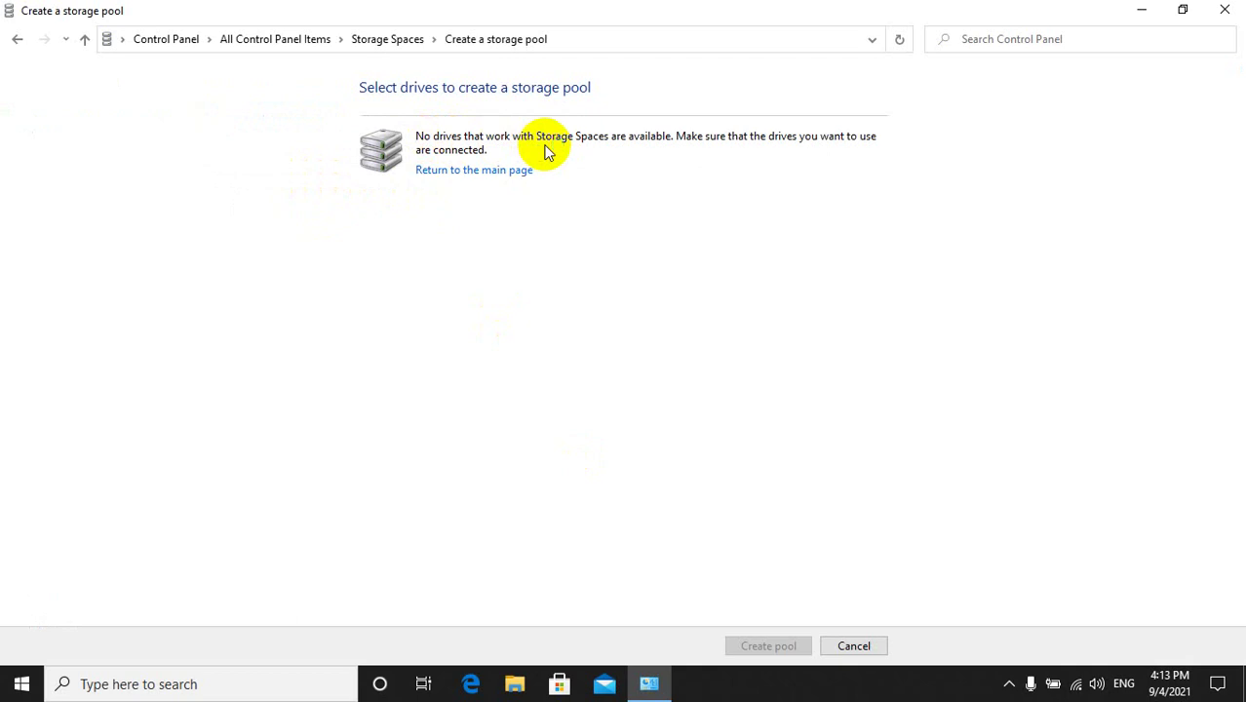
click(445, 171)
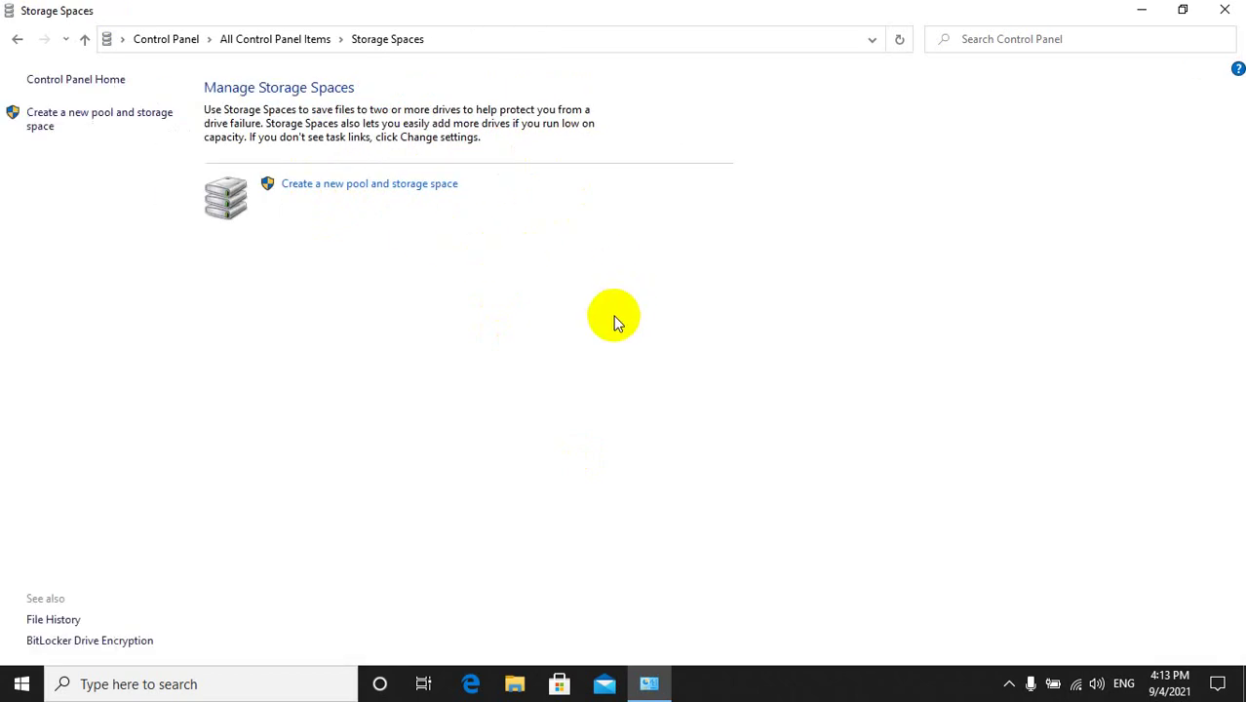
click(277, 39)
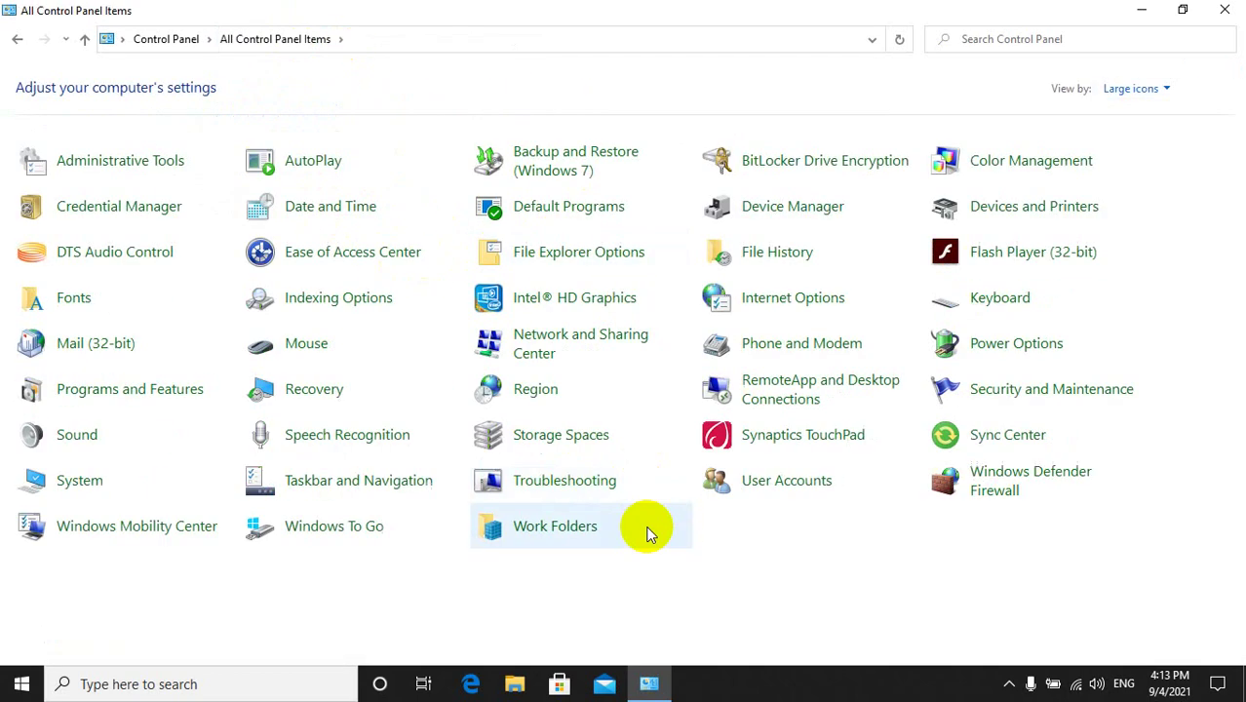
Check the Storage Spaces page for creating a storage pool once more and close Control Panel.
click(589, 445)
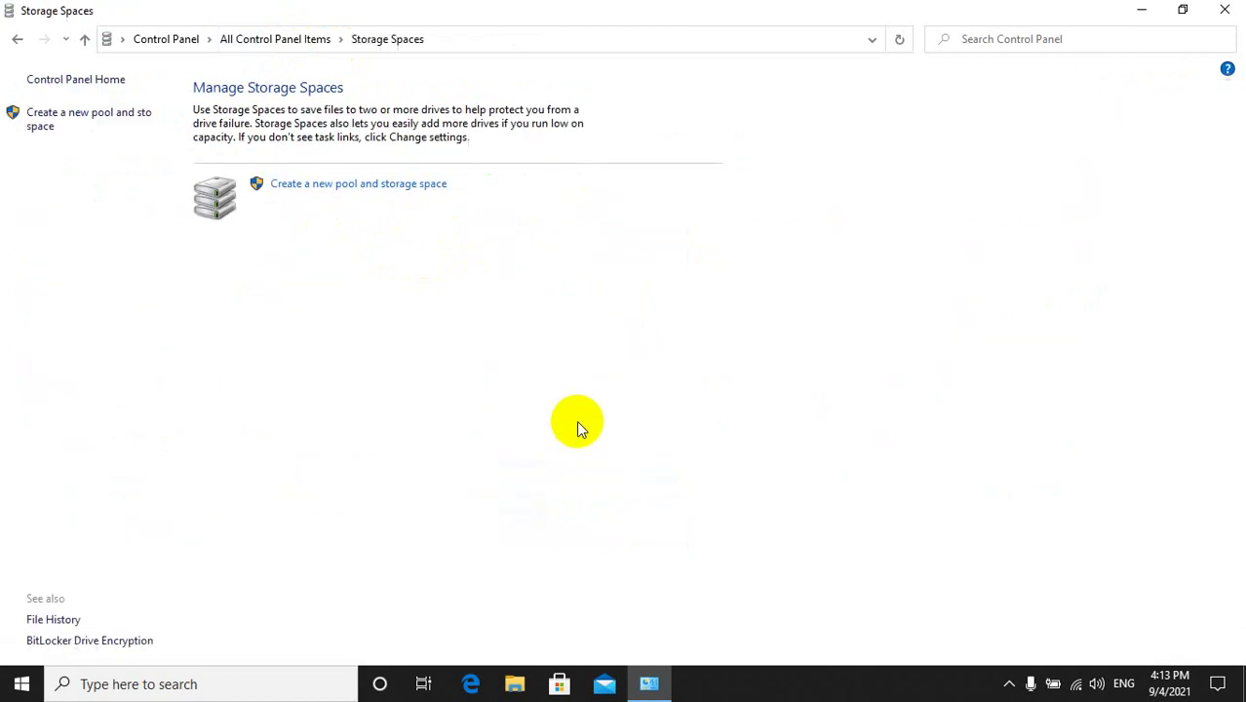
click(314, 187)
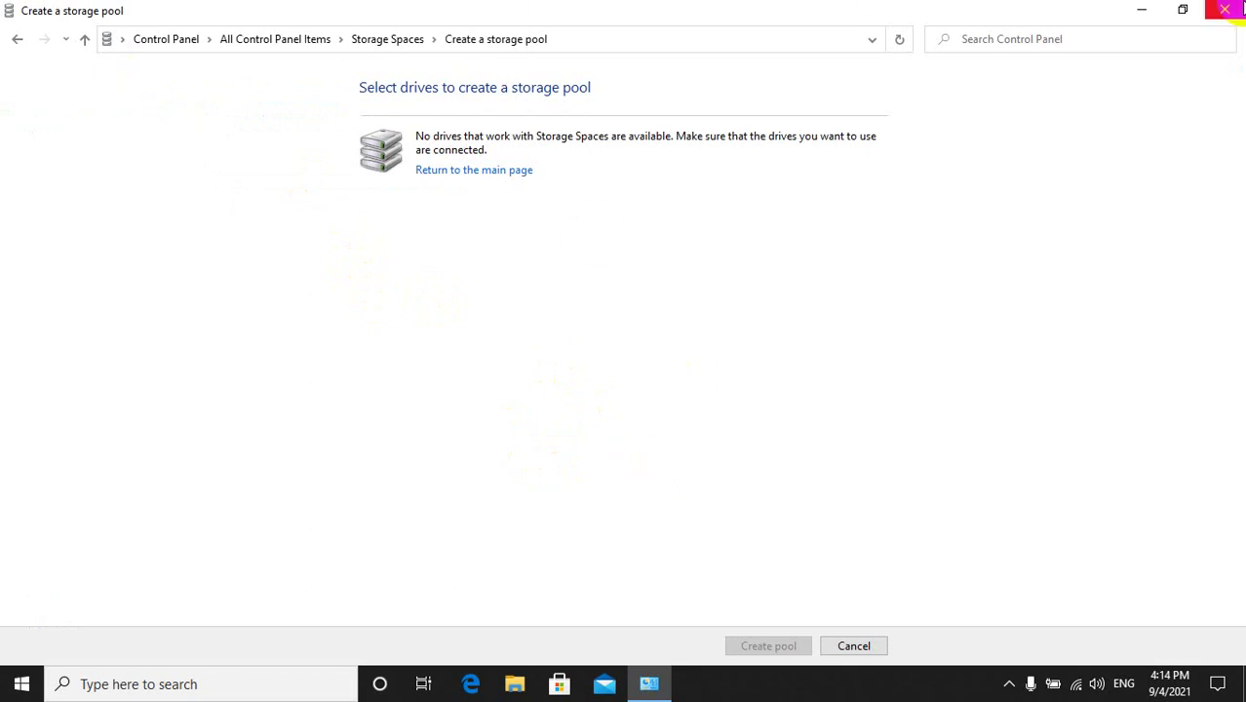
click(1224, 9)
Open This PC to review the drives, select Local Disk (E:), and close the window.
double_click(25, 37)
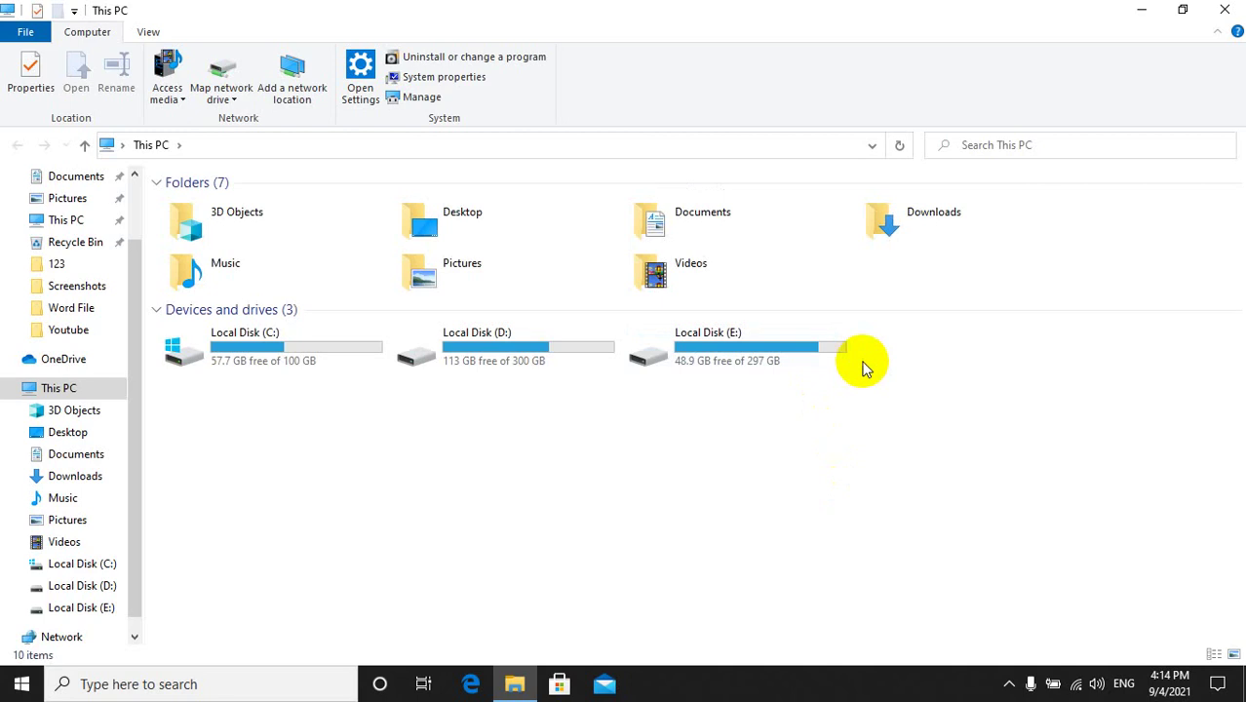
click(836, 358)
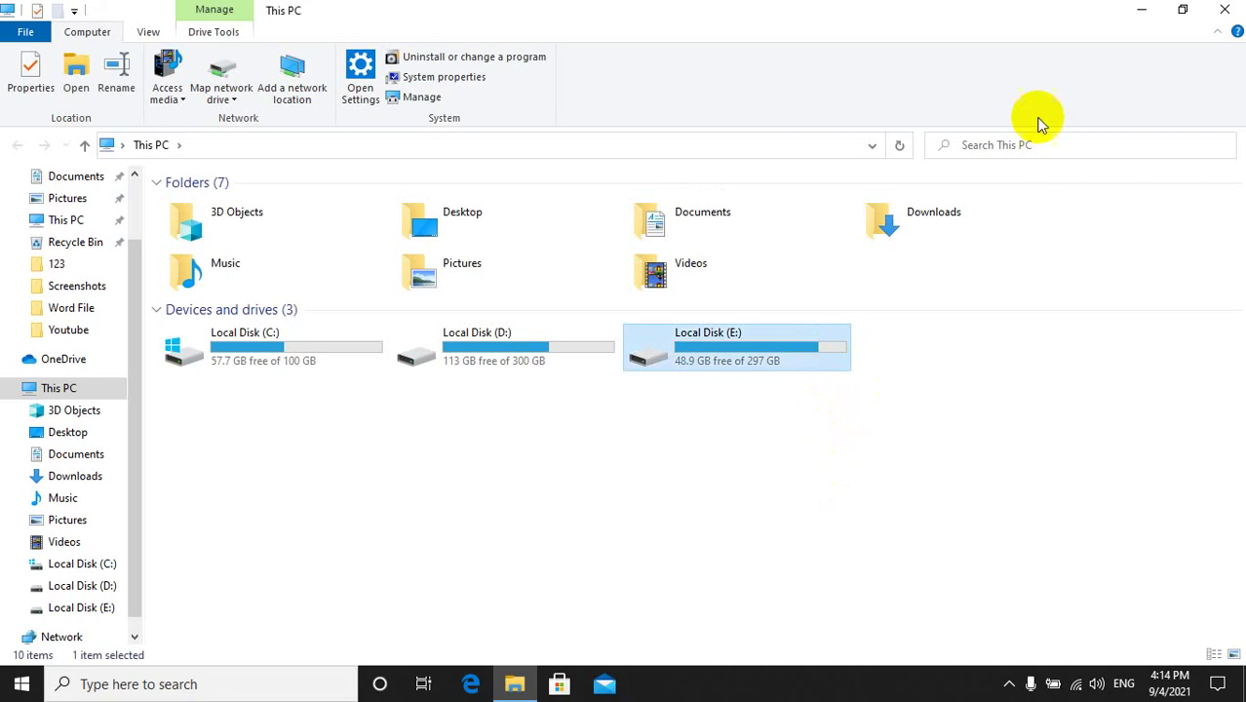
click(1225, 10)
Open Default Programs in Control Panel to view its options, then close the window.
double_click(21, 234)
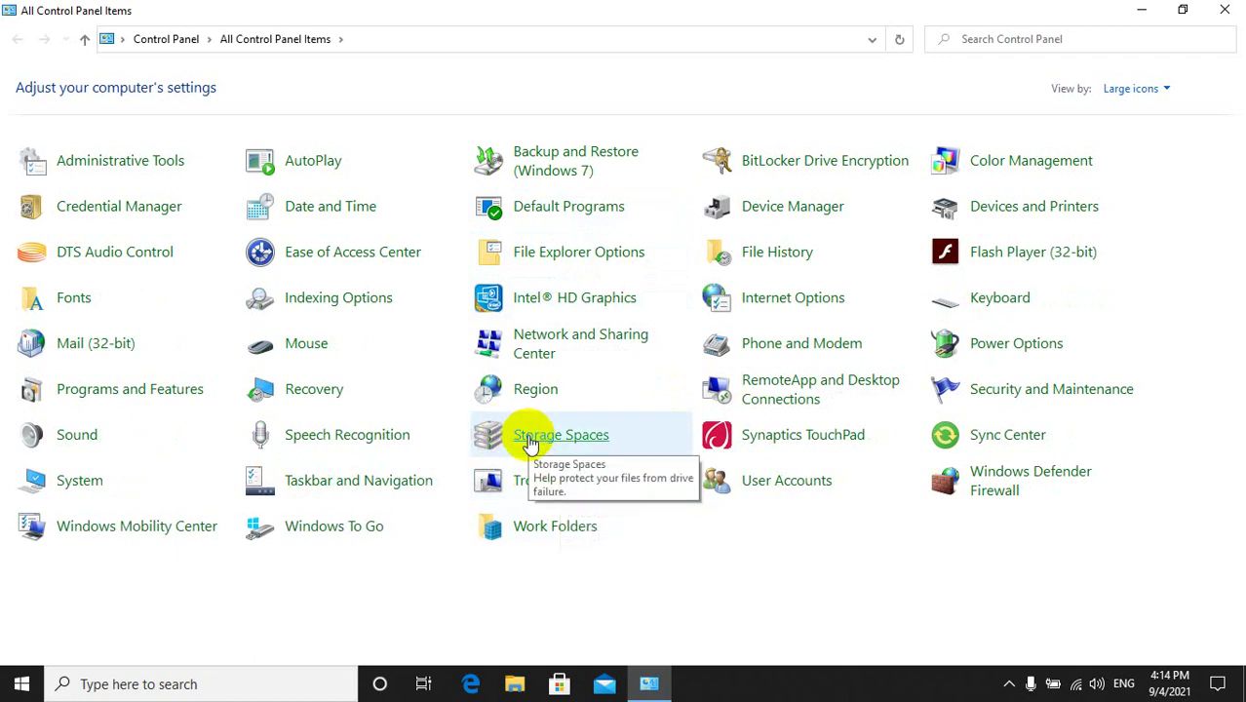
click(548, 209)
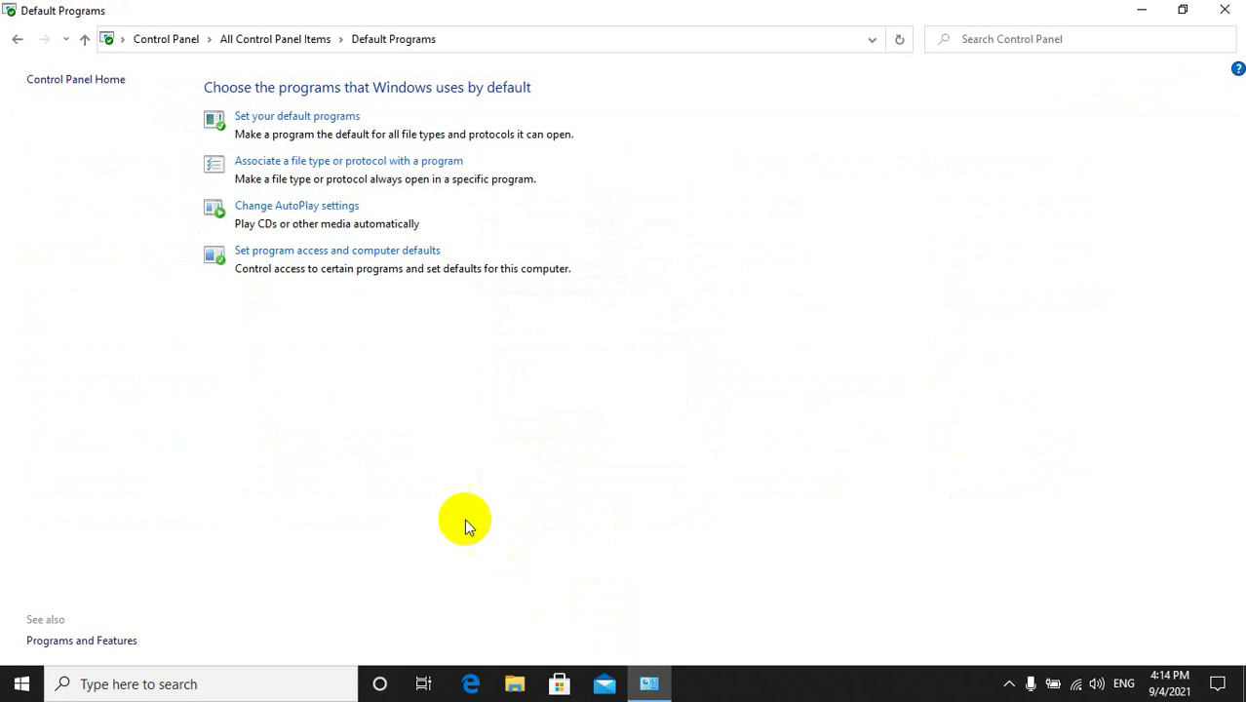
click(1224, 9)
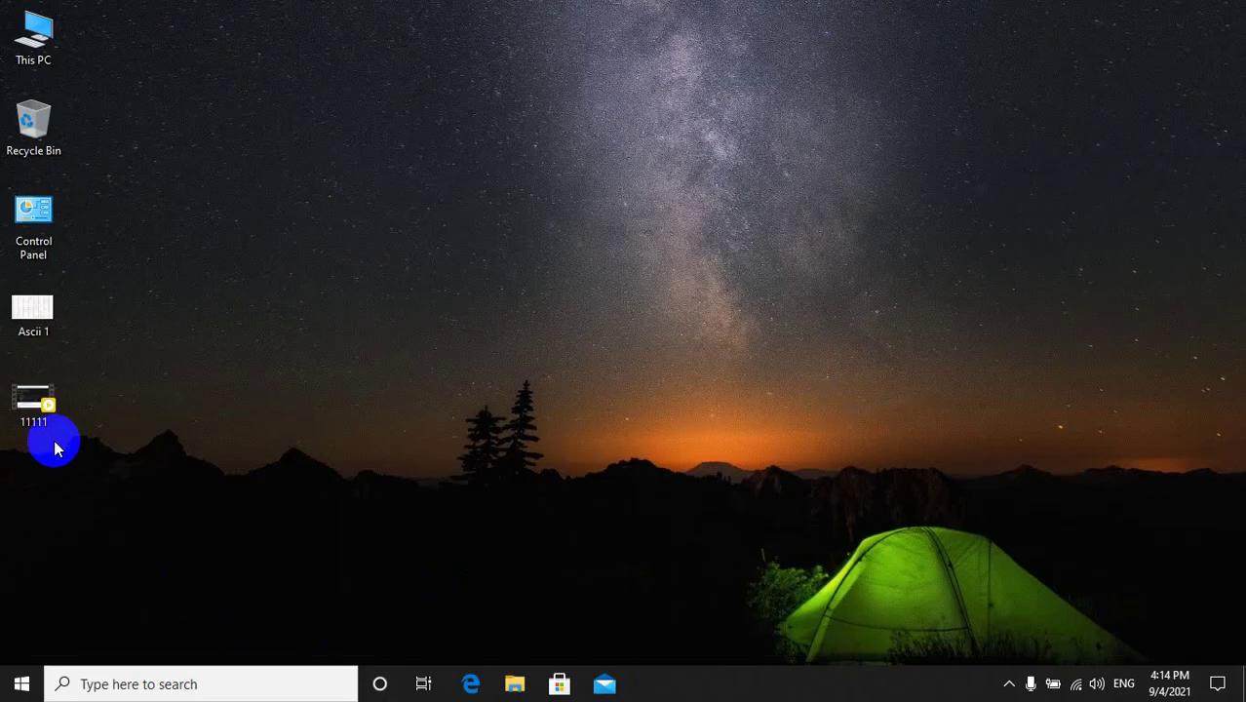
Move the 11111 video file from the desktop's icon column to the upper middle of the desktop and leave it selected.
drag(56, 397, 603, 123)
drag(672, 276, 506, 252)
click(596, 151)
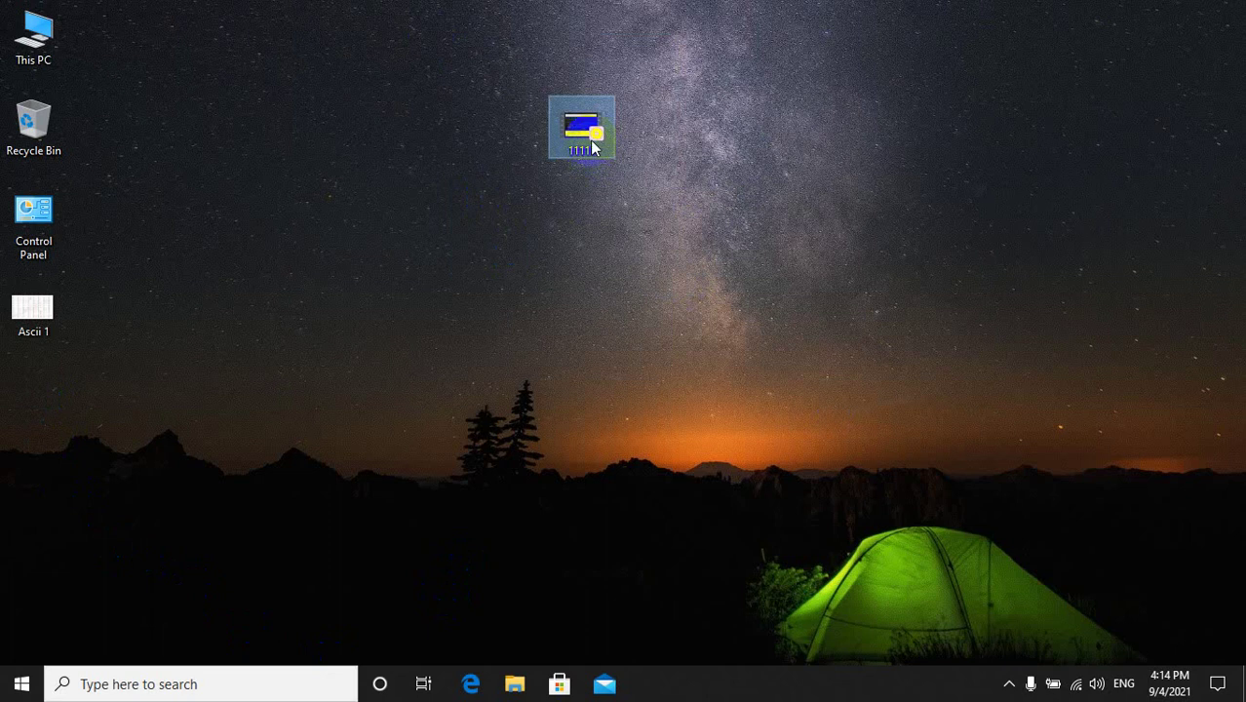
click(610, 234)
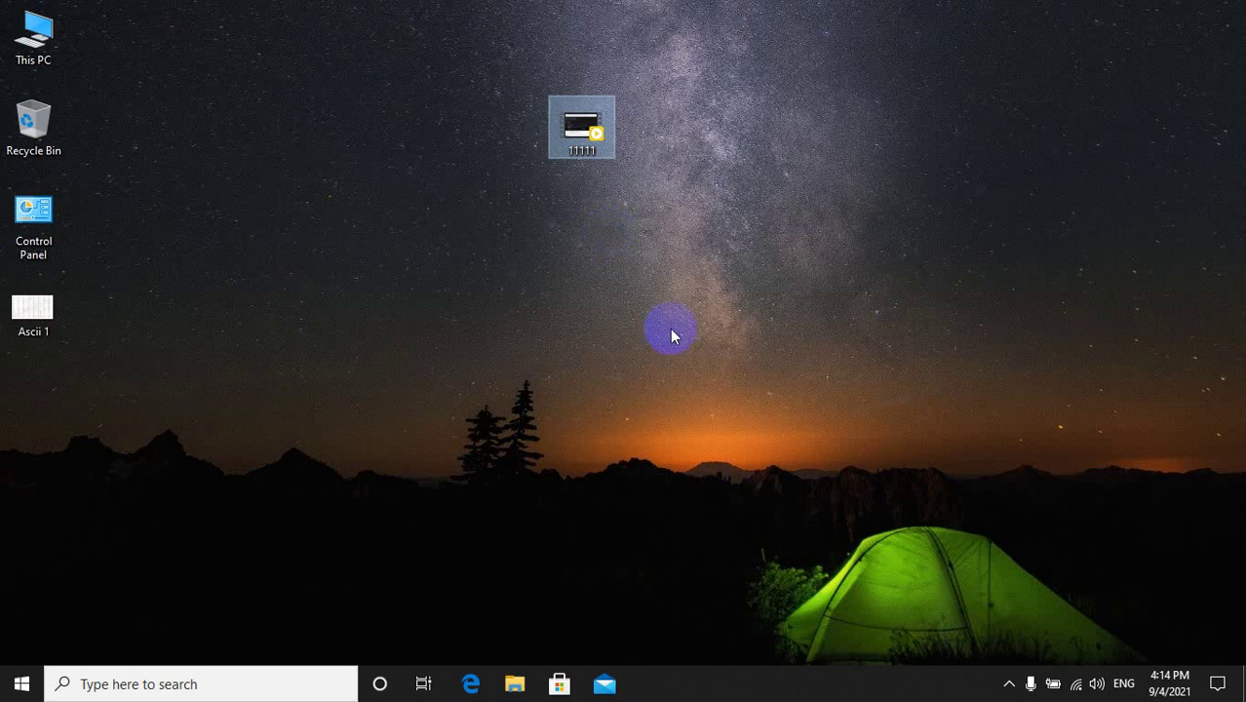
click(598, 155)
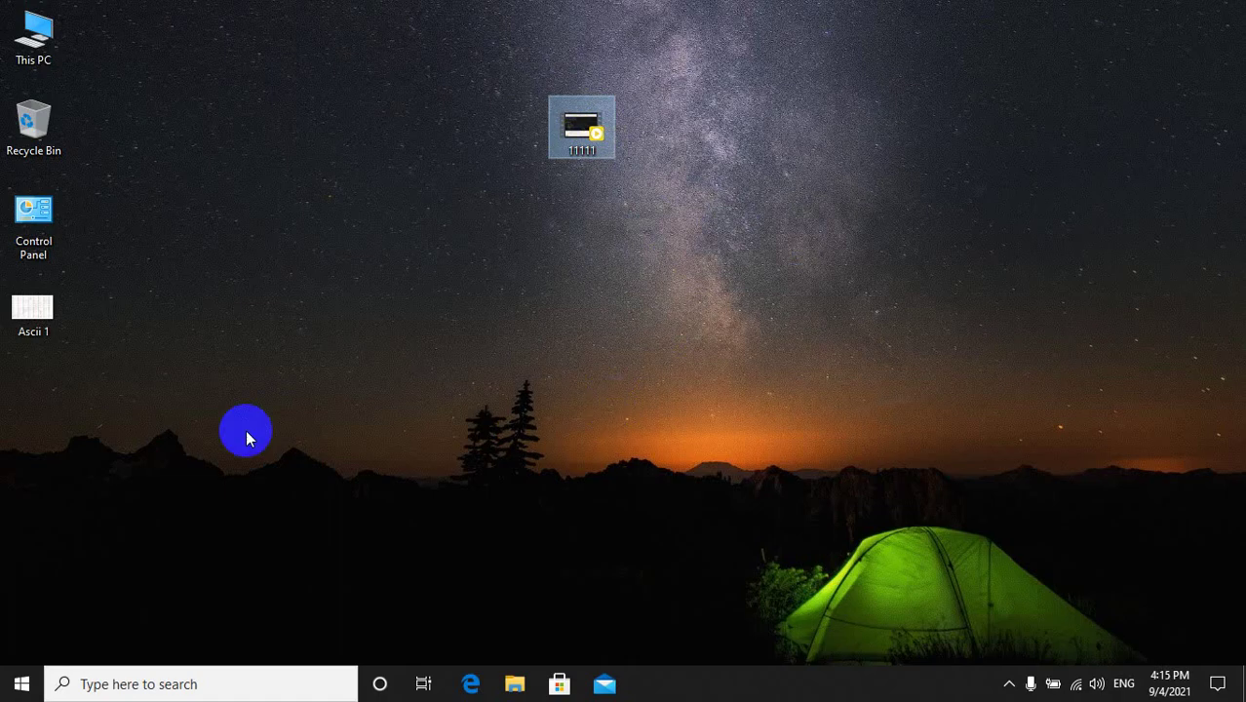
Open the default apps settings through Default Programs in Control Panel and view the available video player choices without changing the default.
double_click(33, 226)
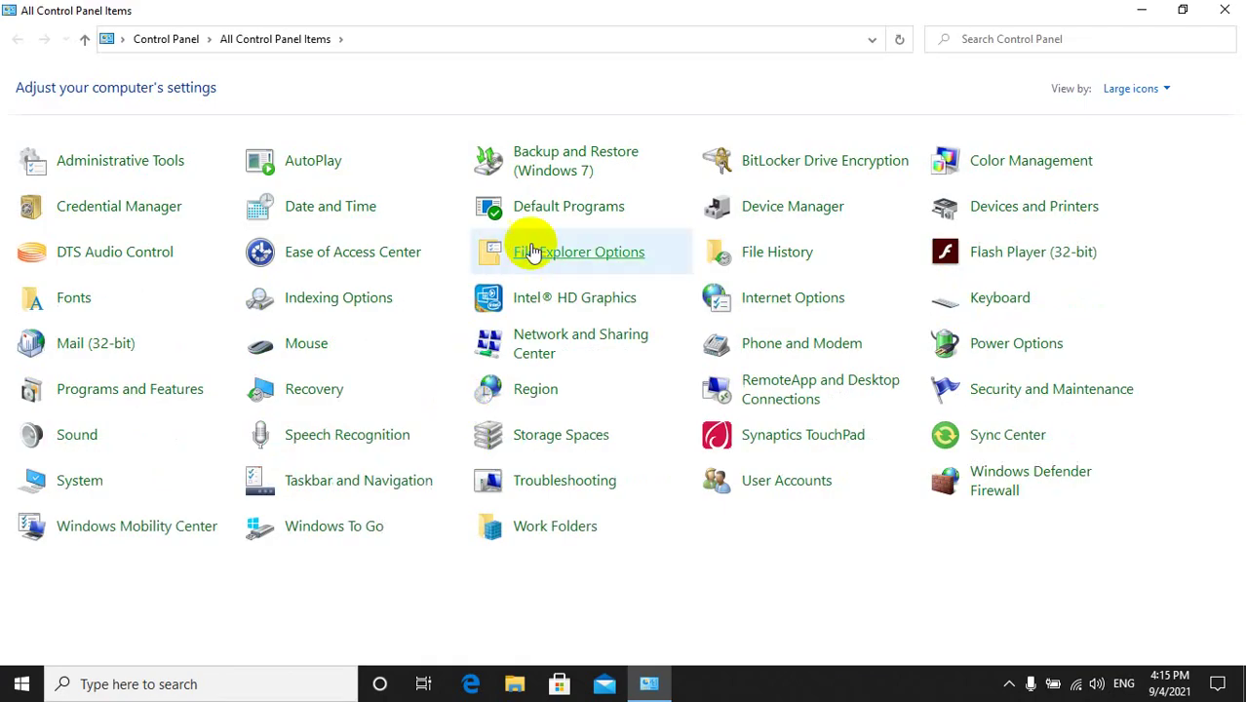
click(548, 204)
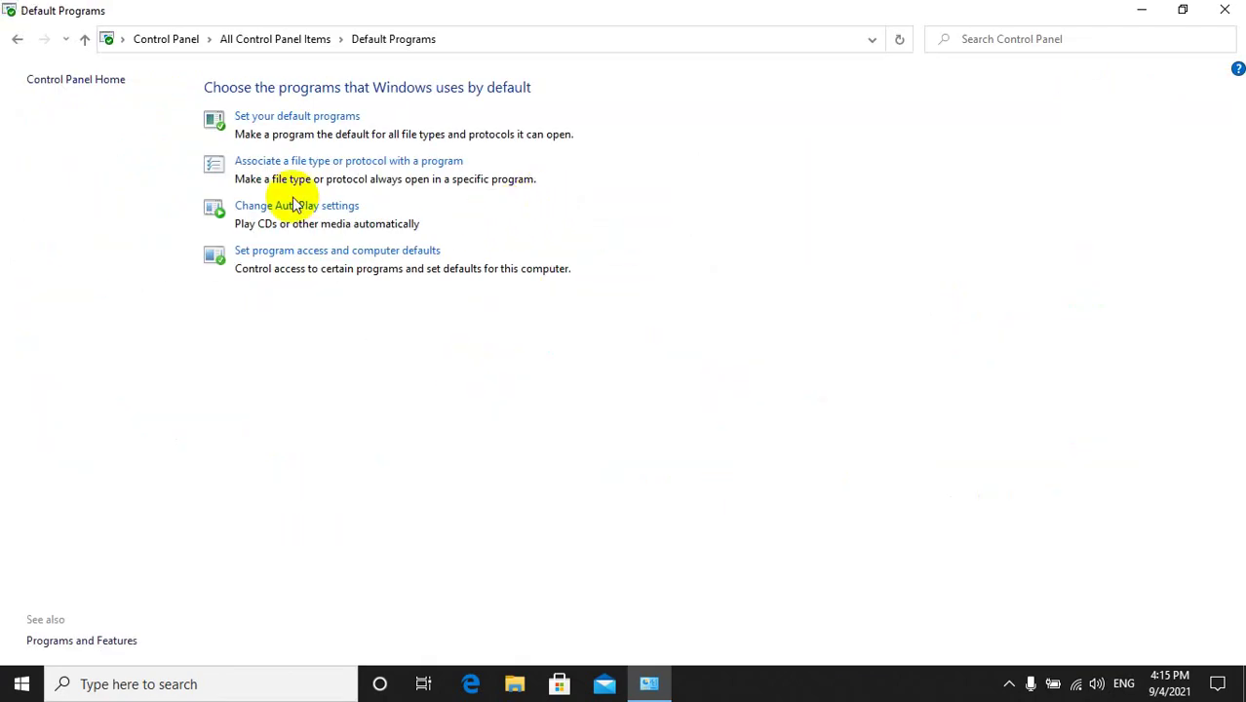
click(298, 118)
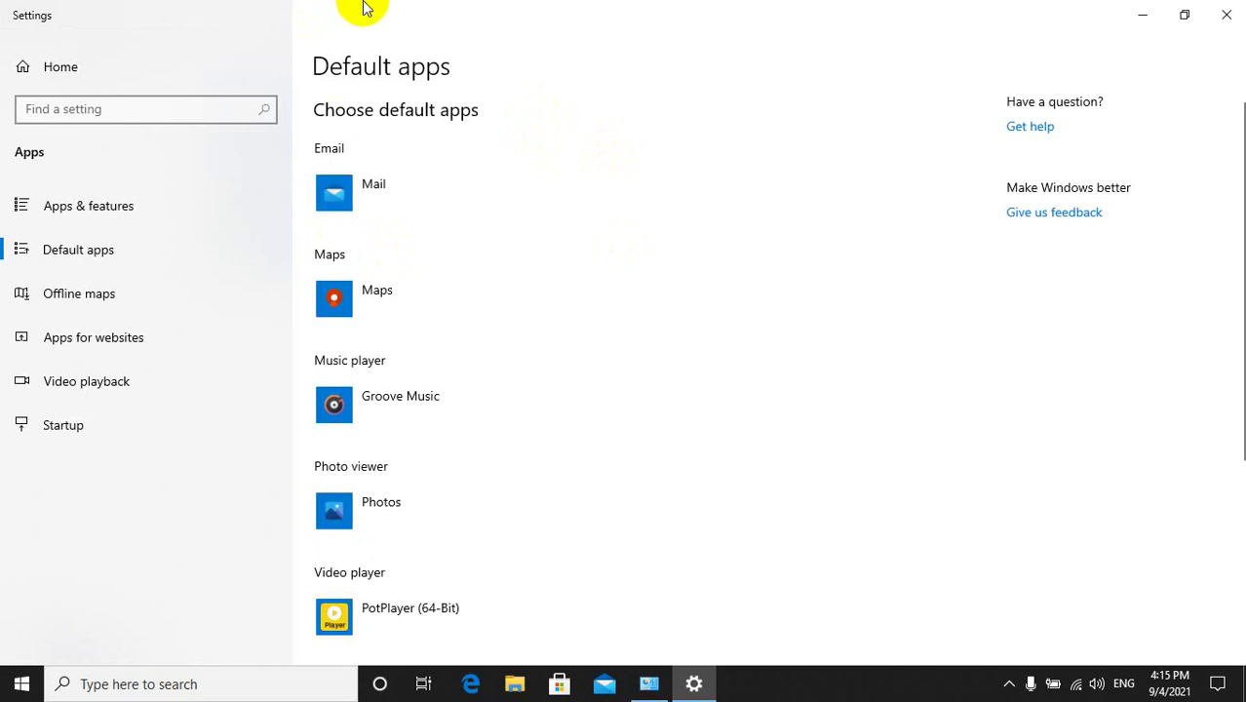
scroll(527, 390, down, 4)
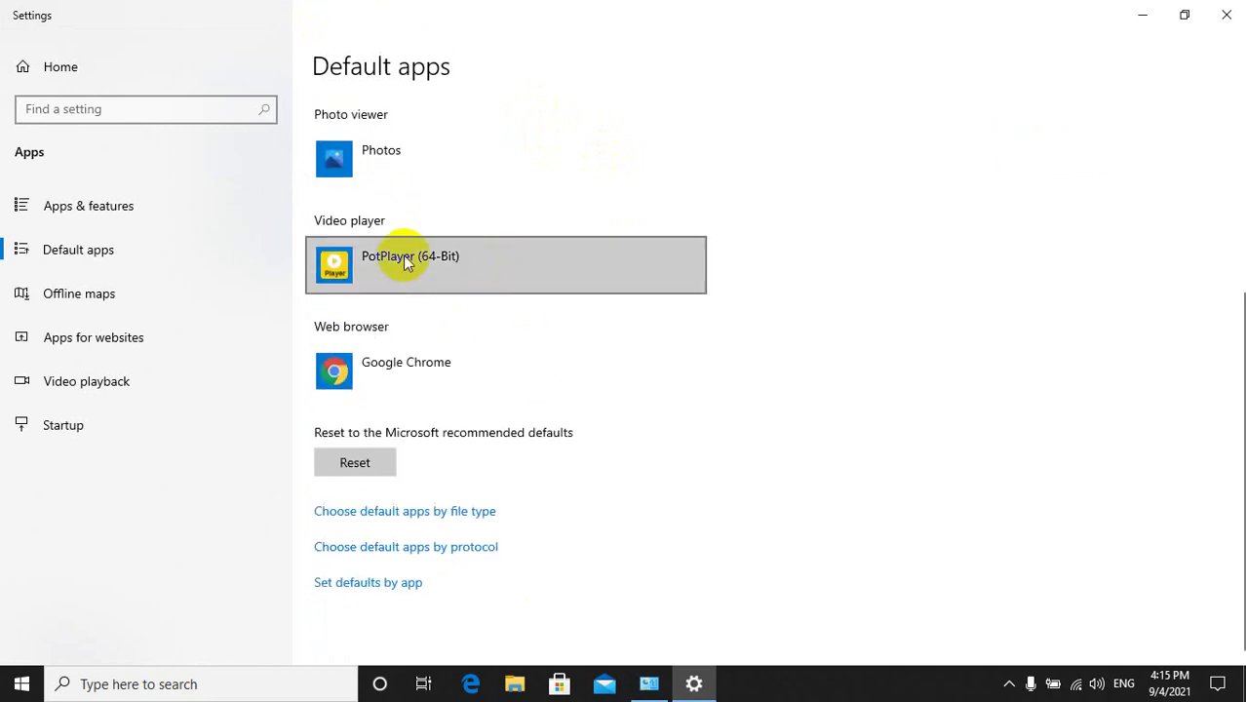
click(356, 273)
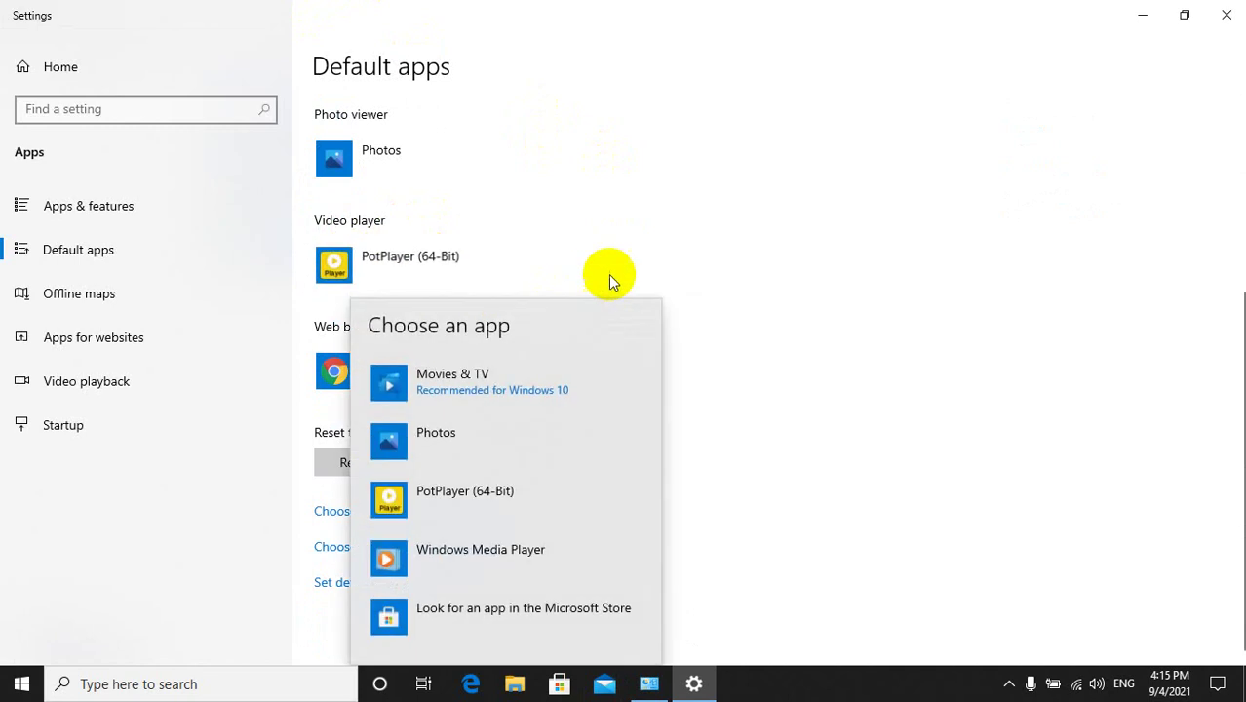
click(1028, 293)
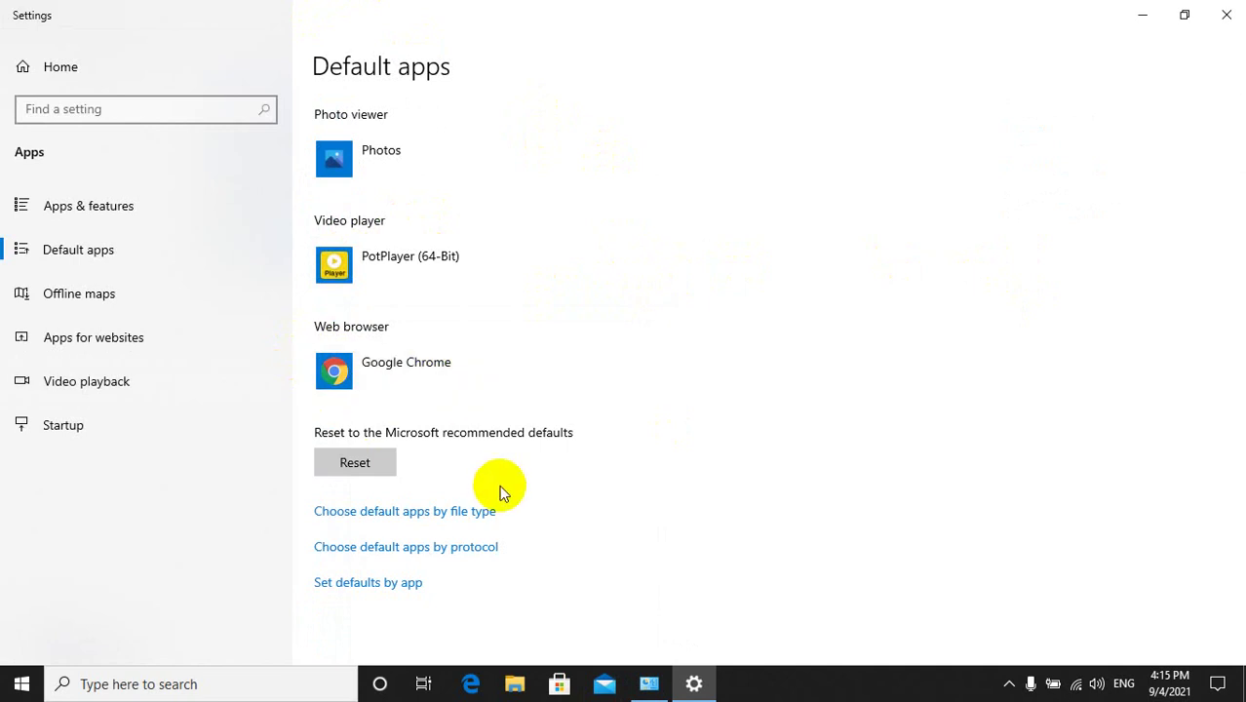
Review the app choices for web browser, video player and photo viewer without changing any, and close Settings.
click(425, 375)
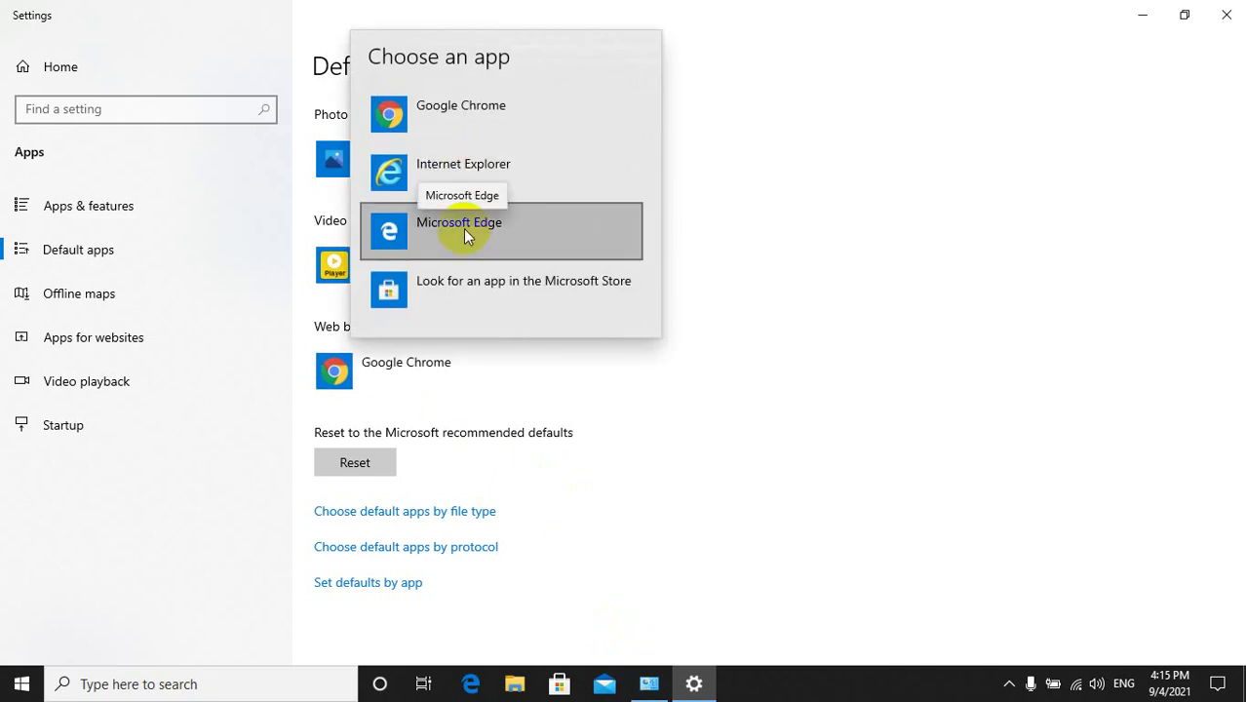
click(678, 467)
click(380, 260)
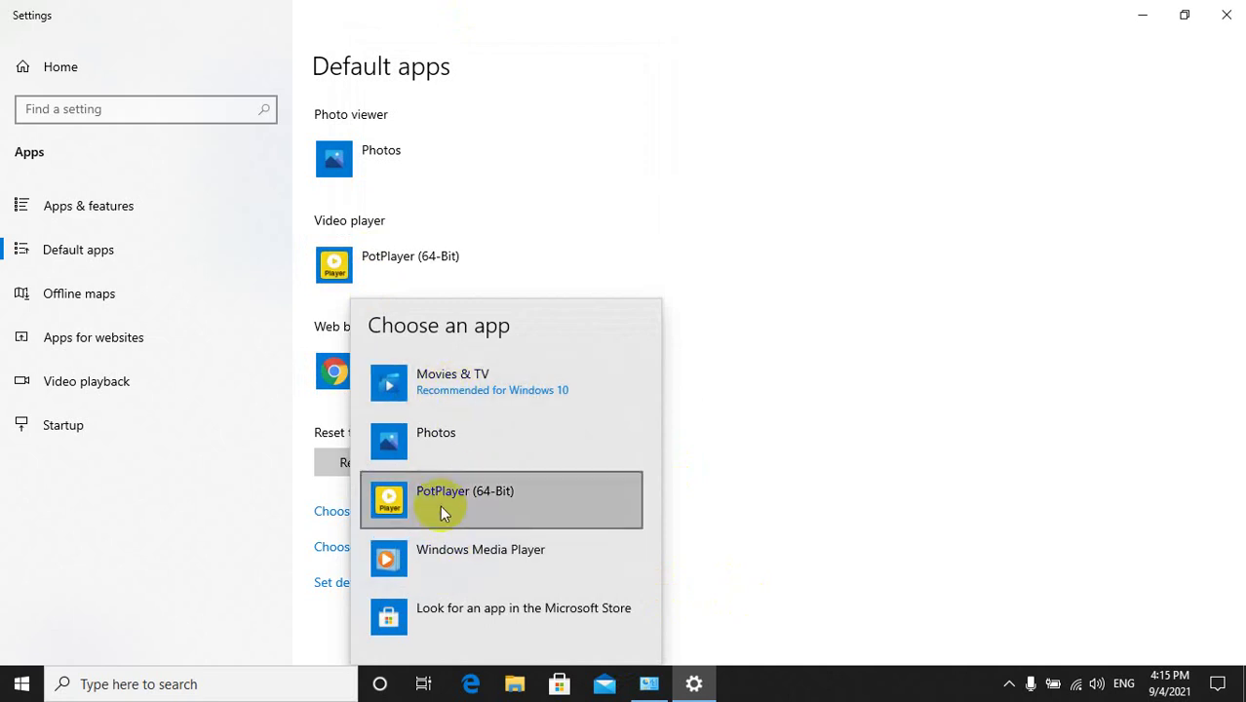
click(948, 484)
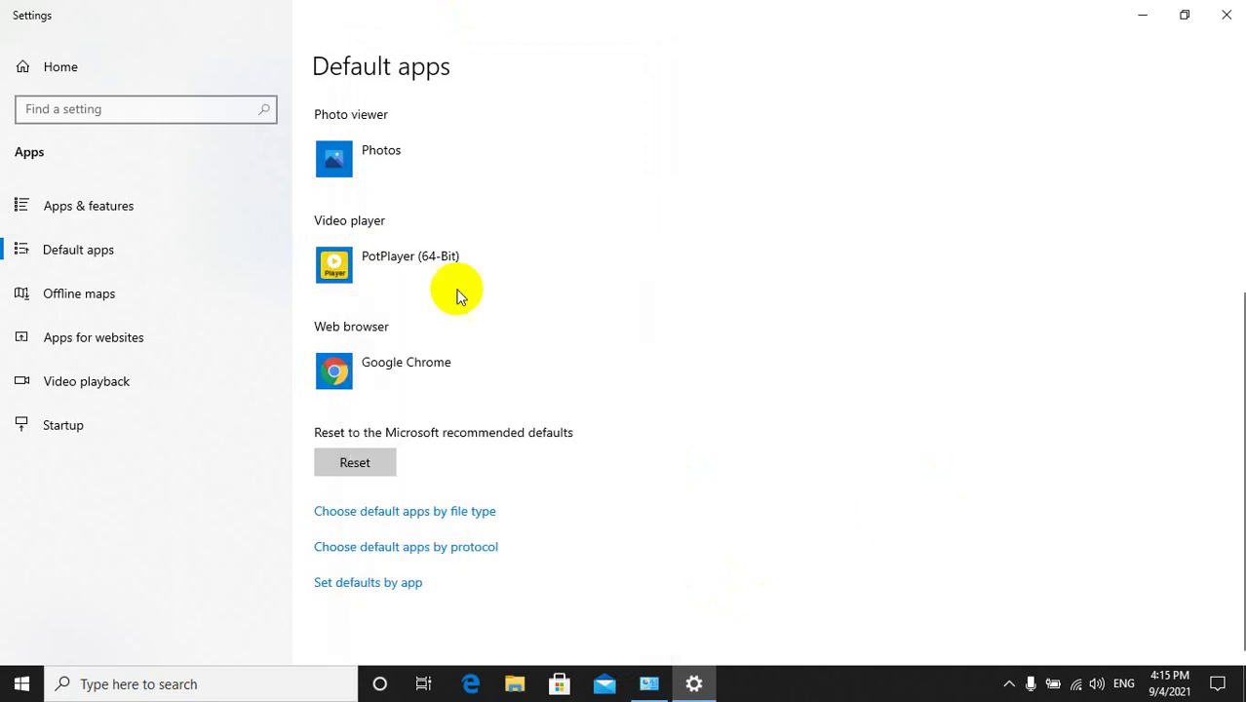
click(418, 173)
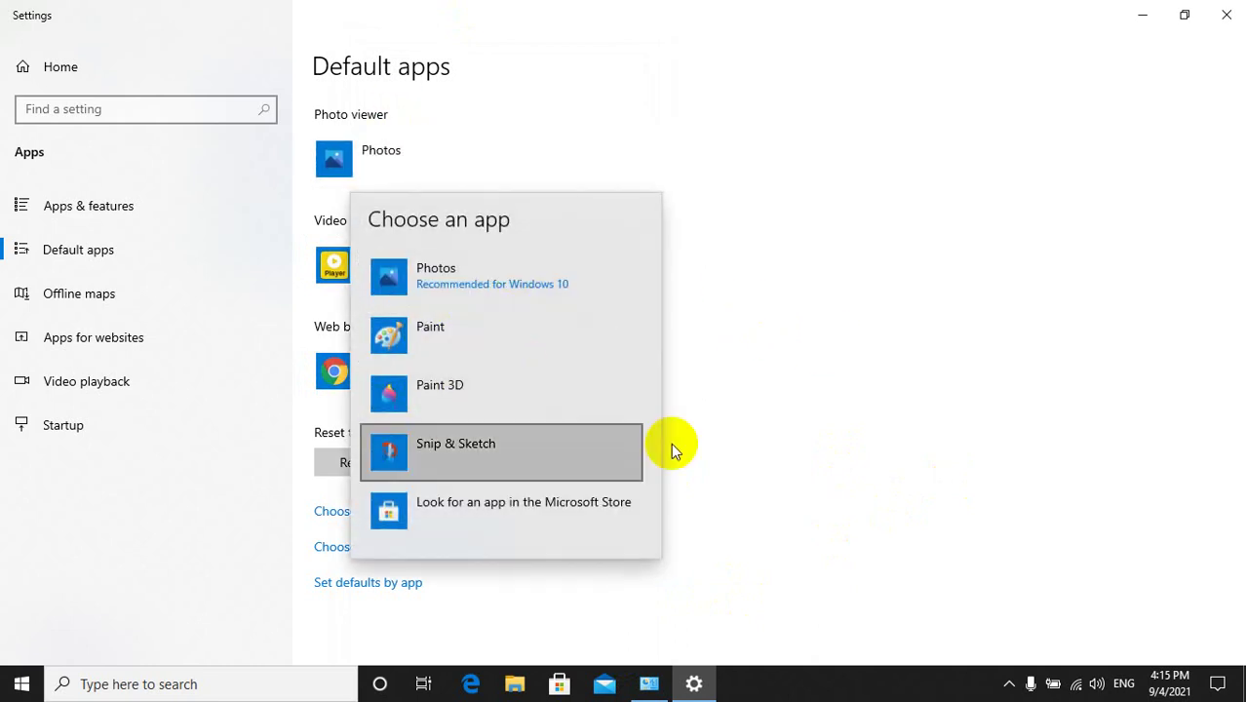
click(702, 429)
click(1222, 18)
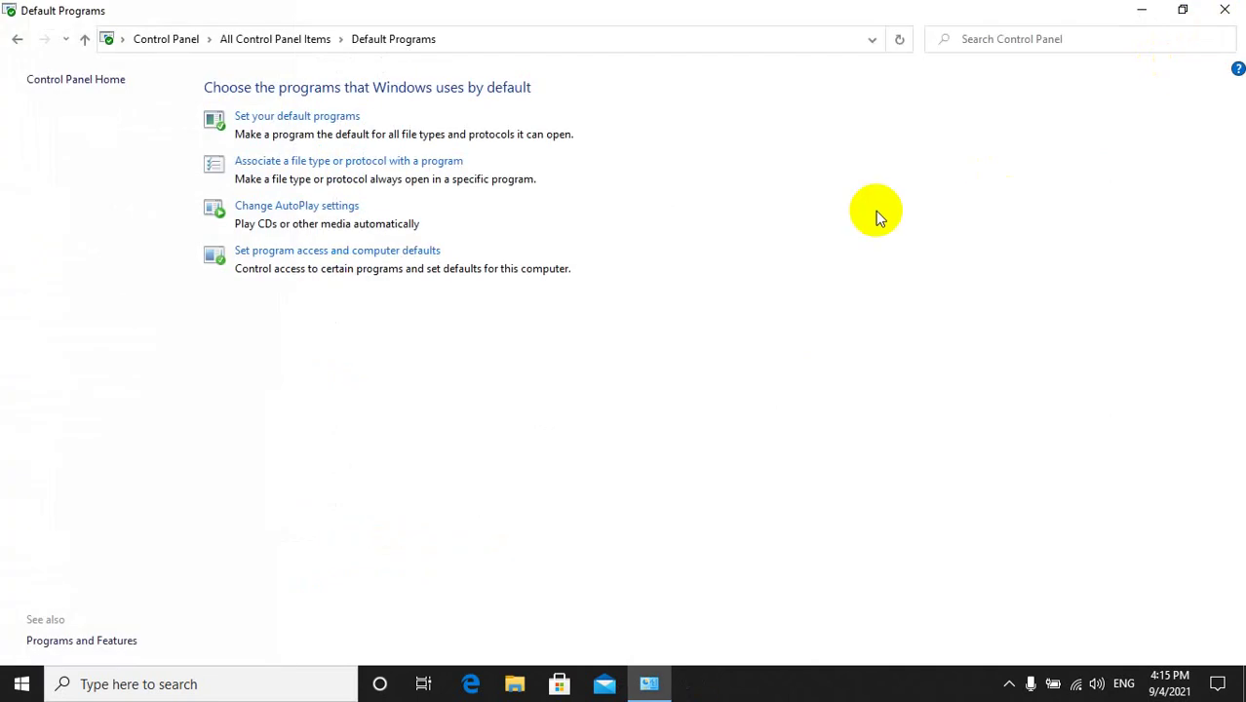
Reopen the default apps settings from Default Programs, look through the installed programs in Apps & features, and close Settings.
click(292, 39)
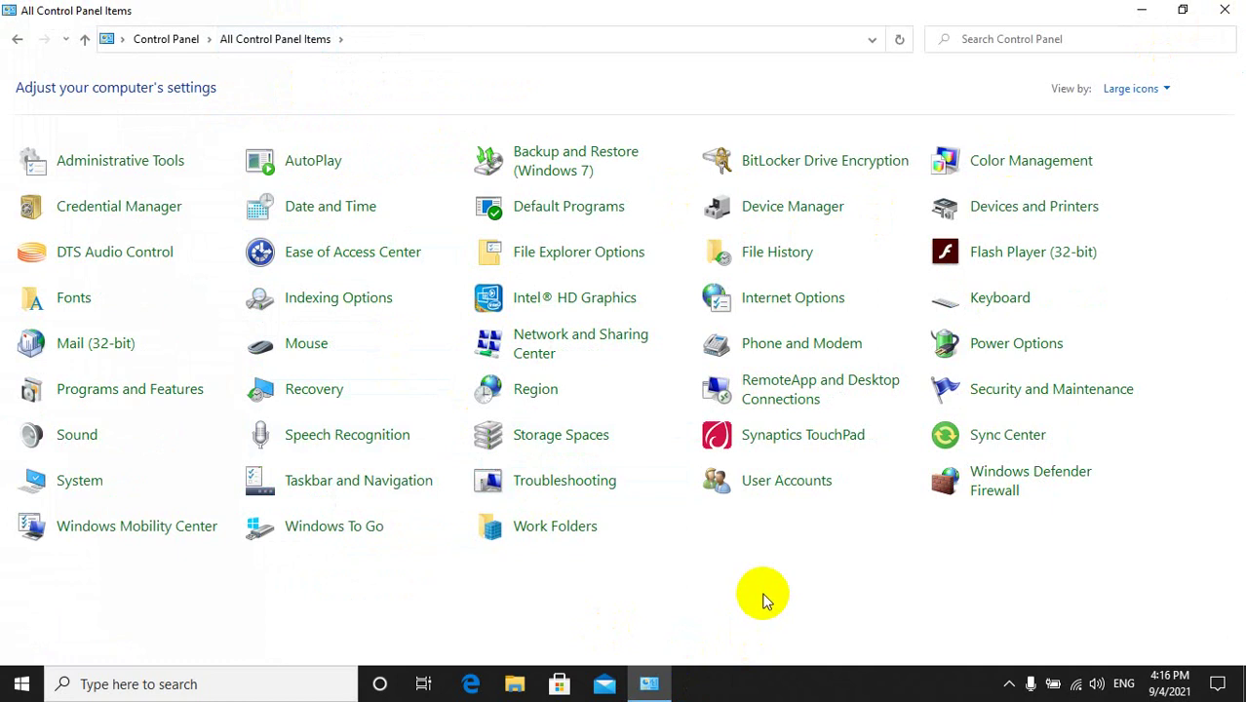
click(551, 209)
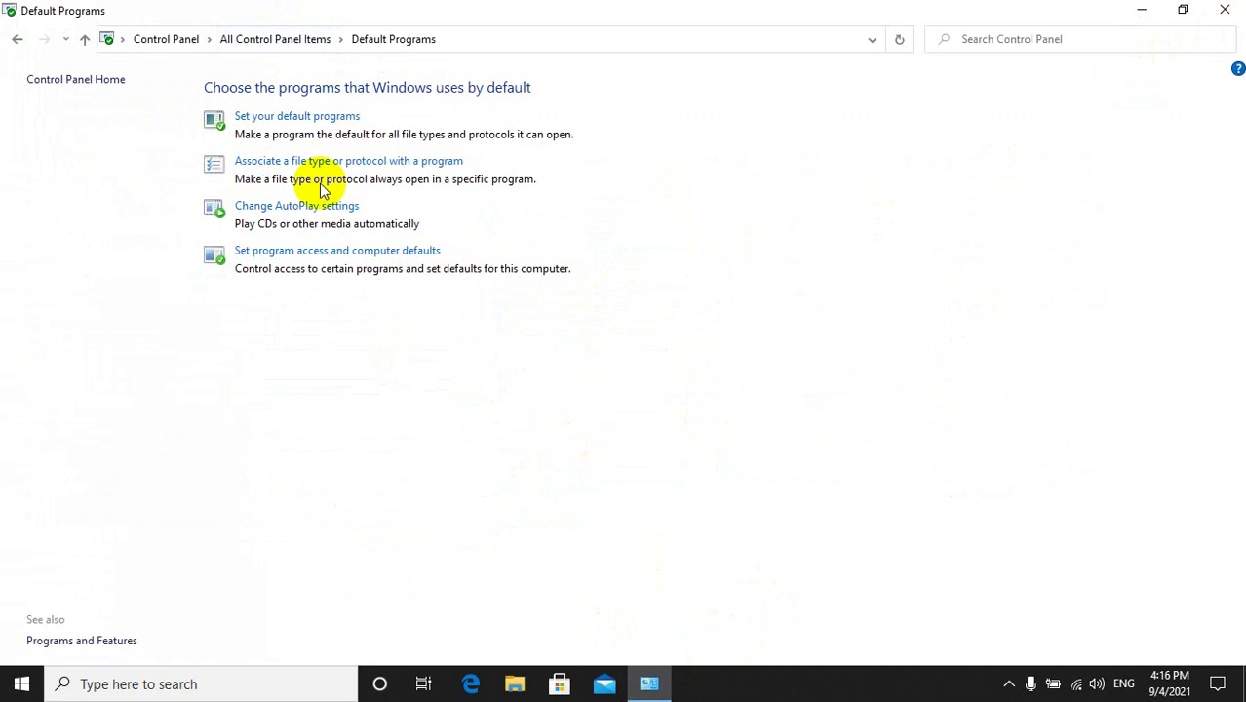
click(282, 119)
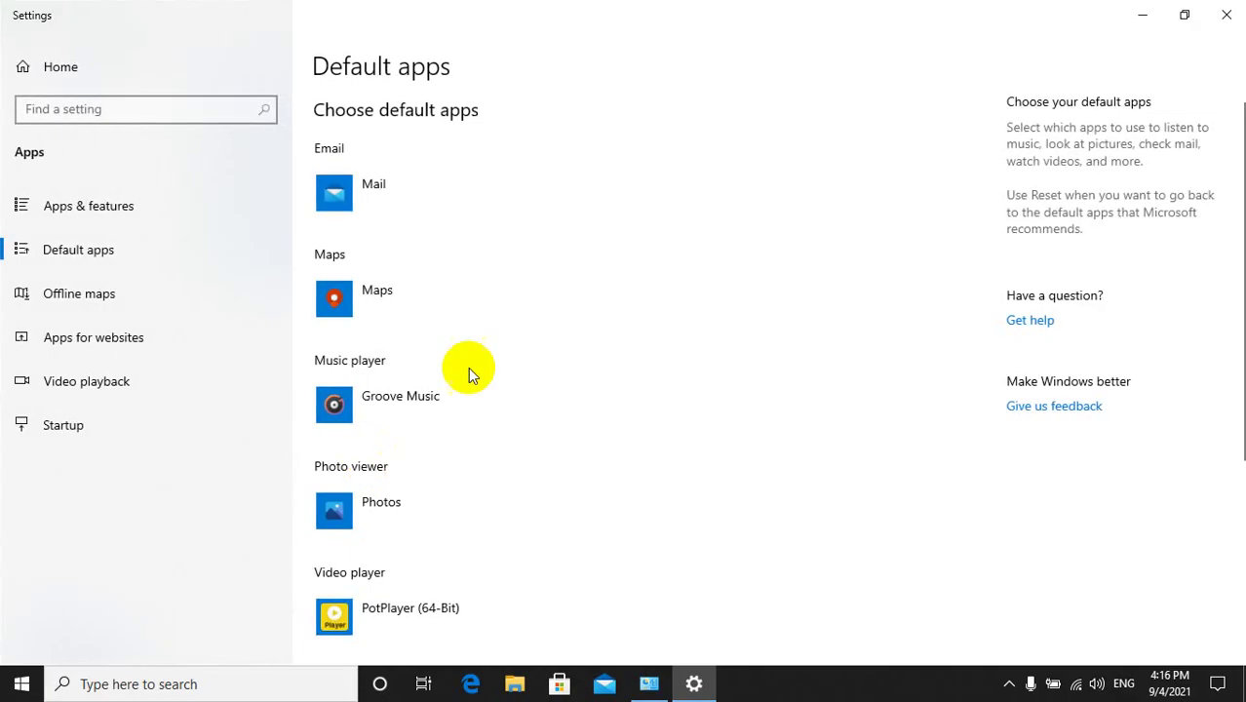
scroll(444, 284, down, 5)
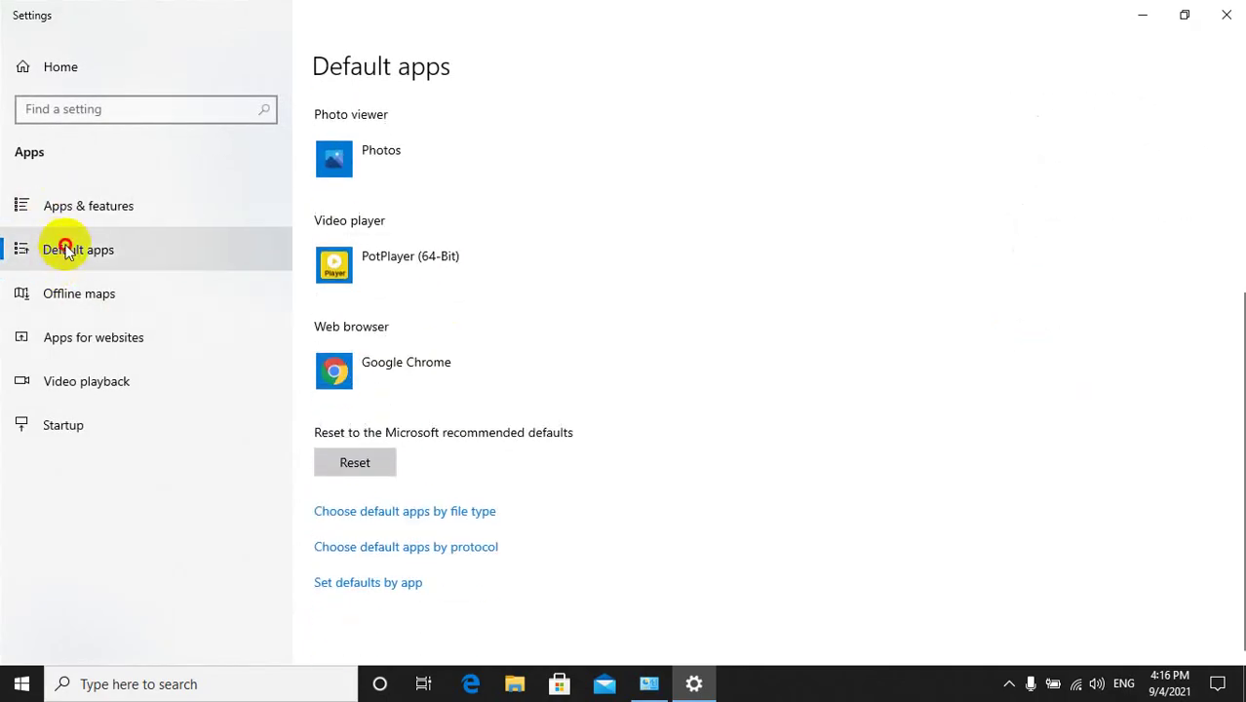
click(125, 216)
scroll(427, 212, down, 15)
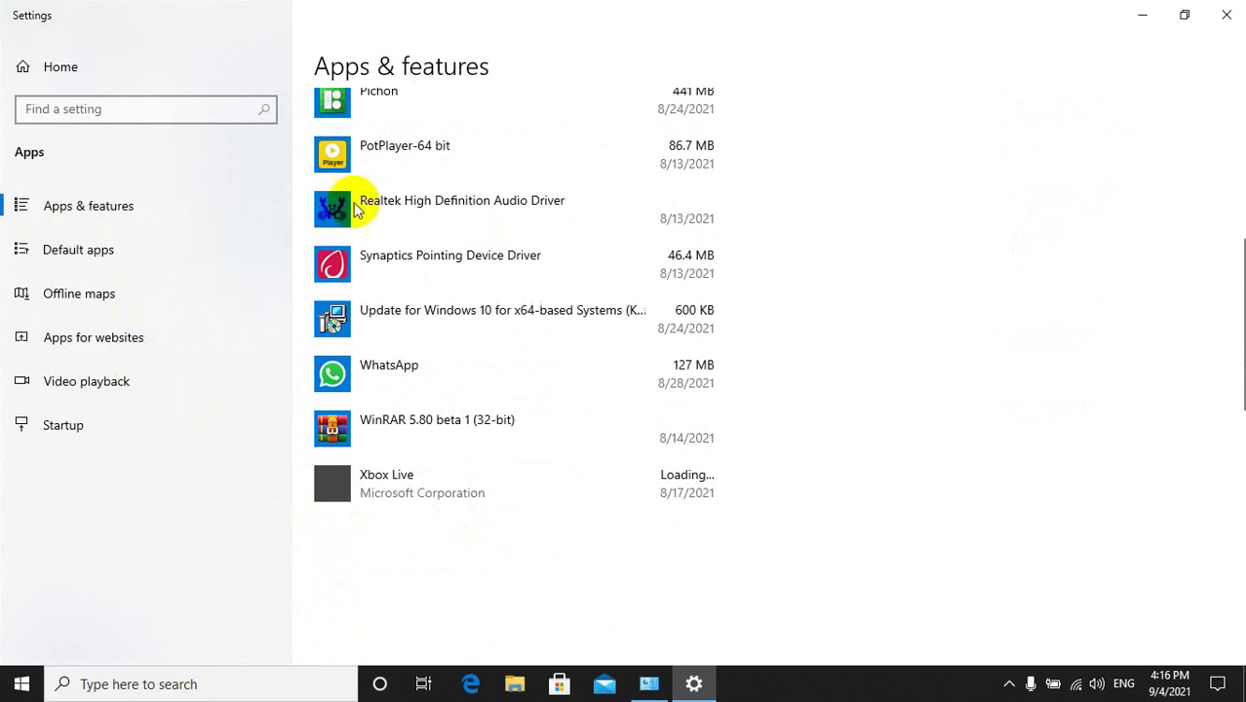
click(1226, 16)
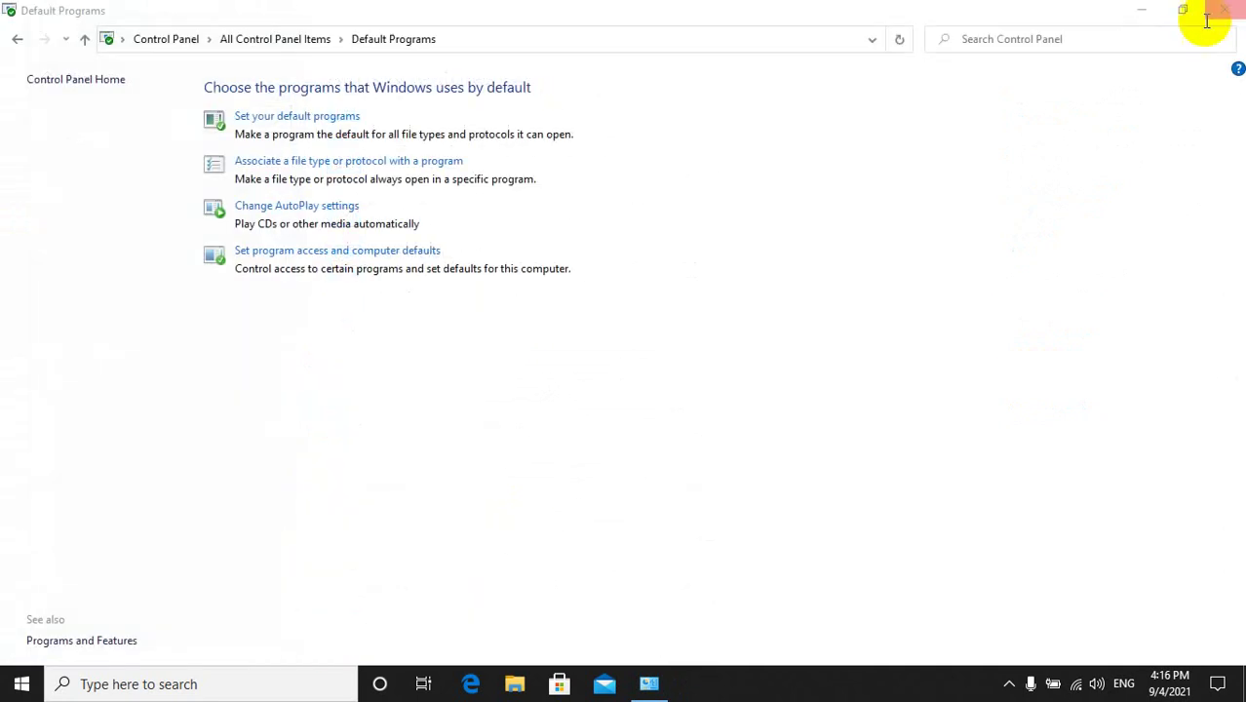
Return to All Control Panel Items and close Control Panel.
click(301, 42)
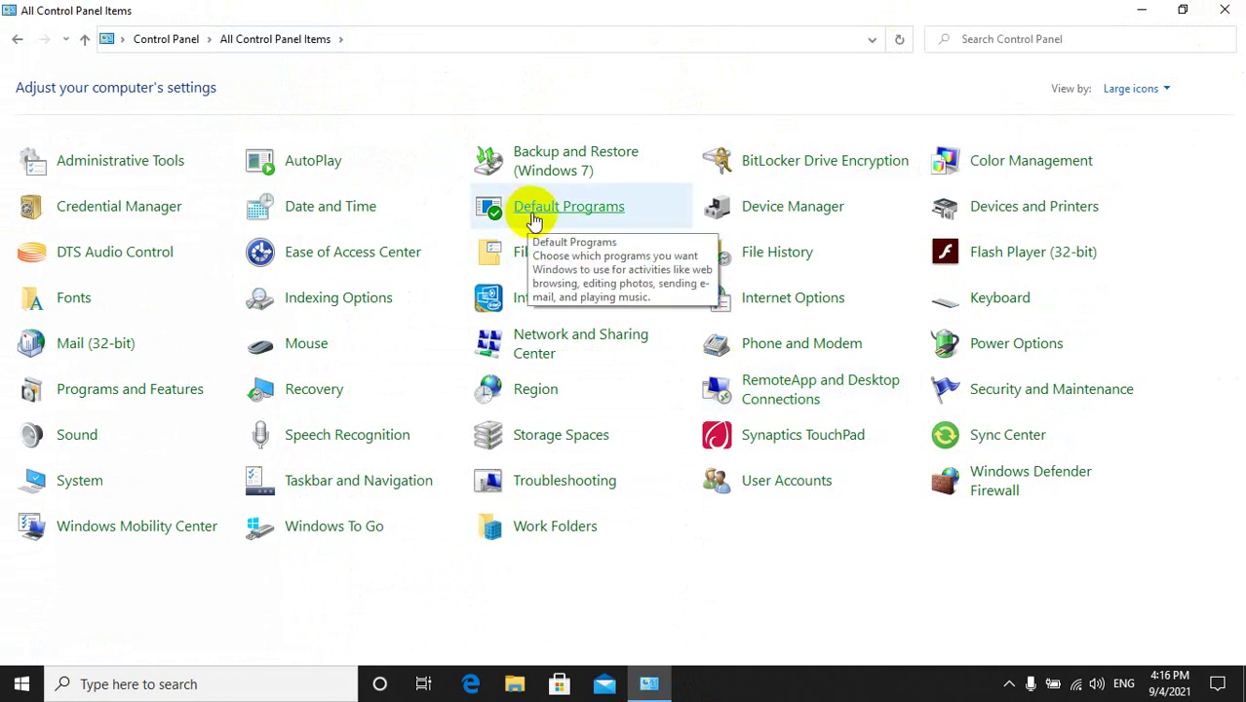
click(609, 596)
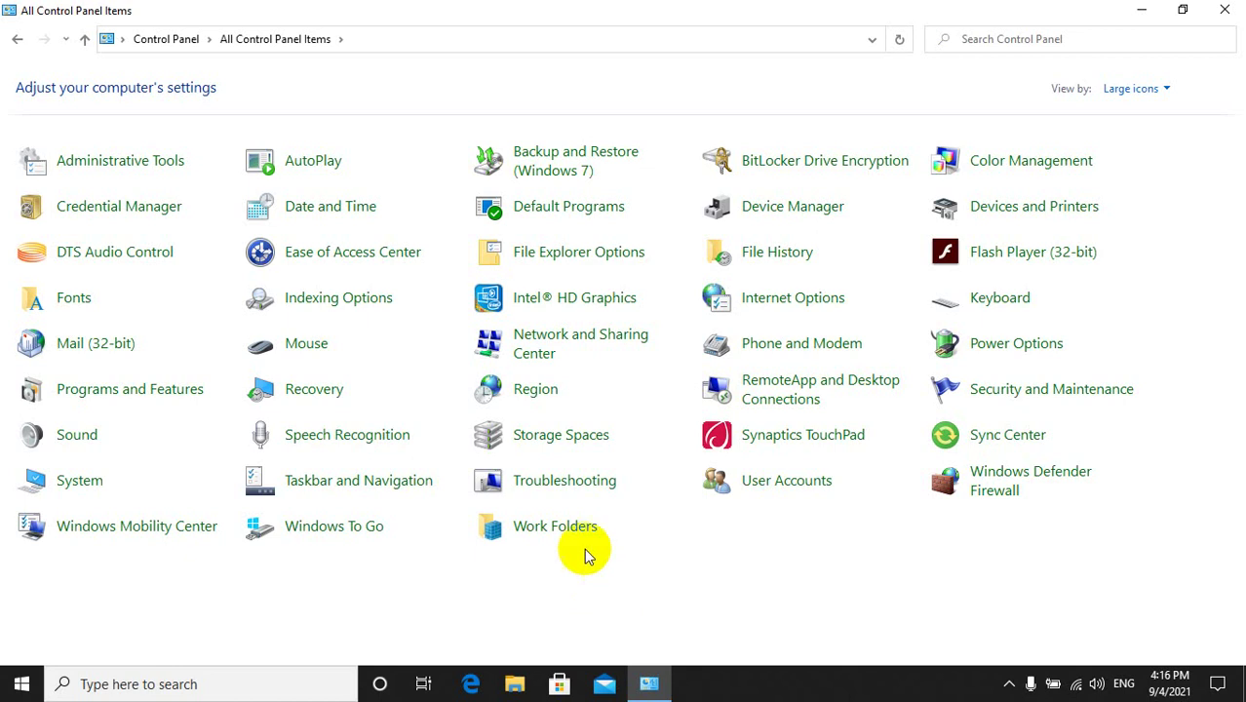
click(1225, 9)
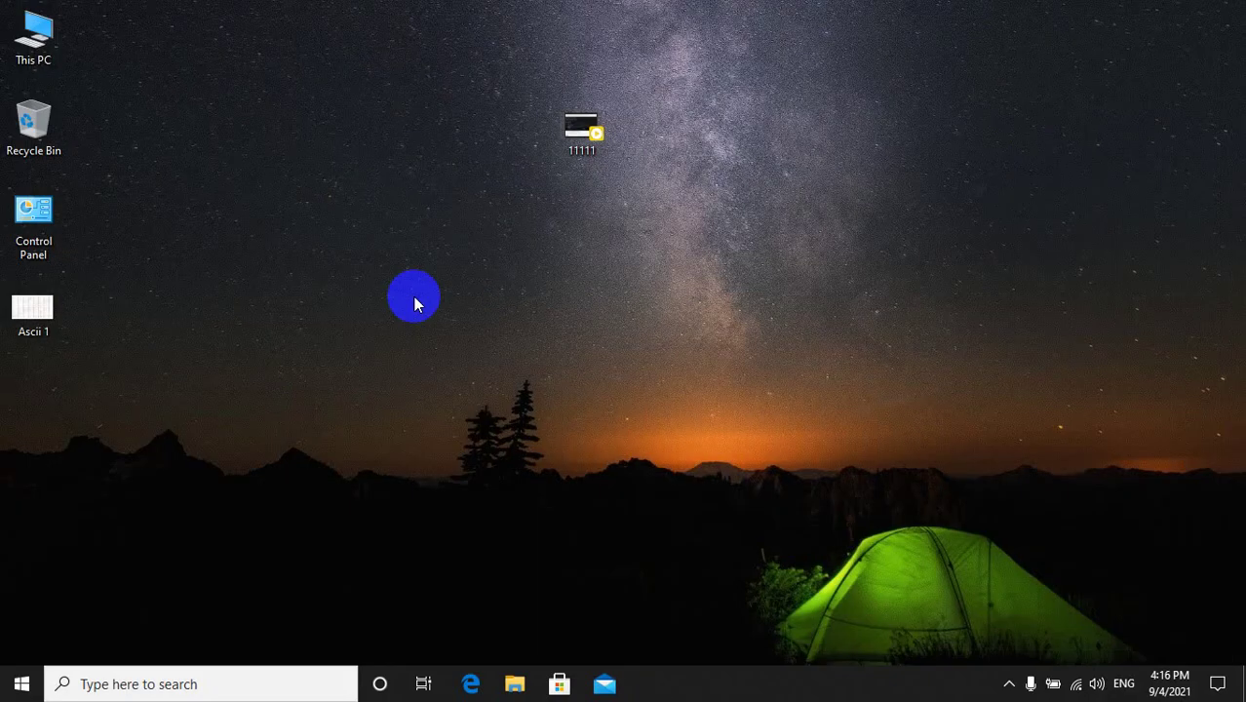
Look through the apps offered for opening the 11111 video file, including the additional ones, and close the app chooser.
right_click(581, 124)
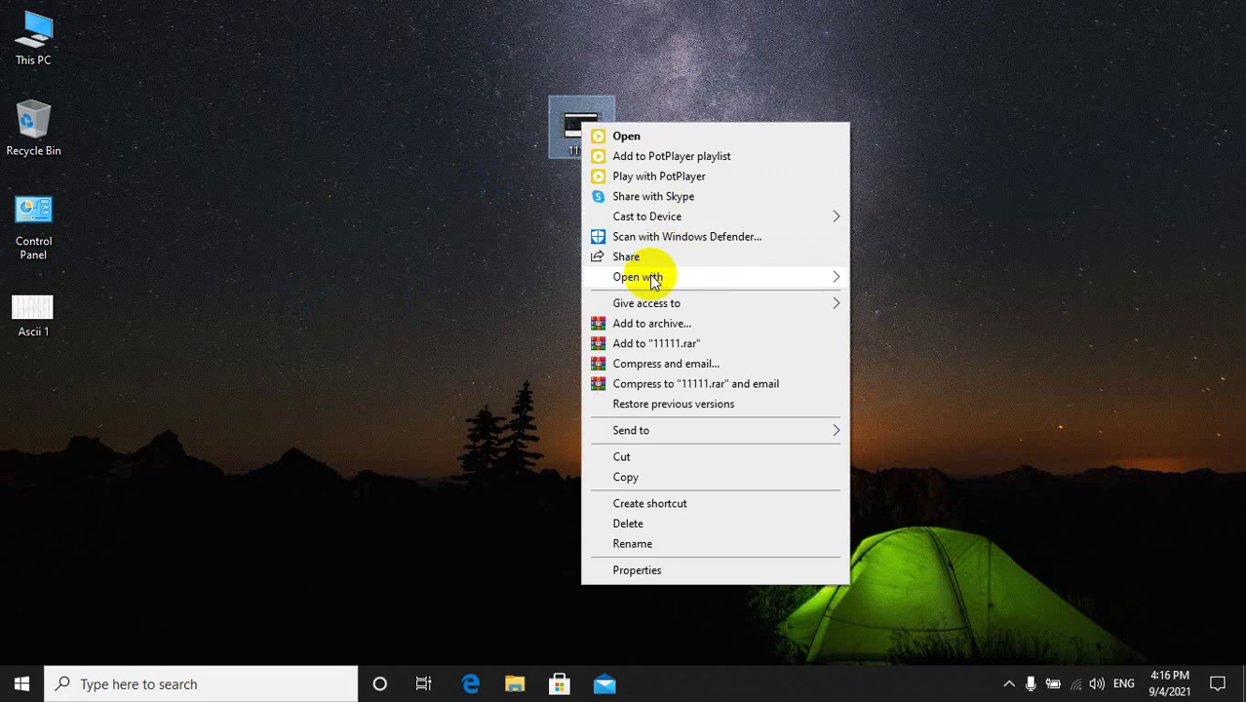
mouse_move(656, 279)
click(901, 388)
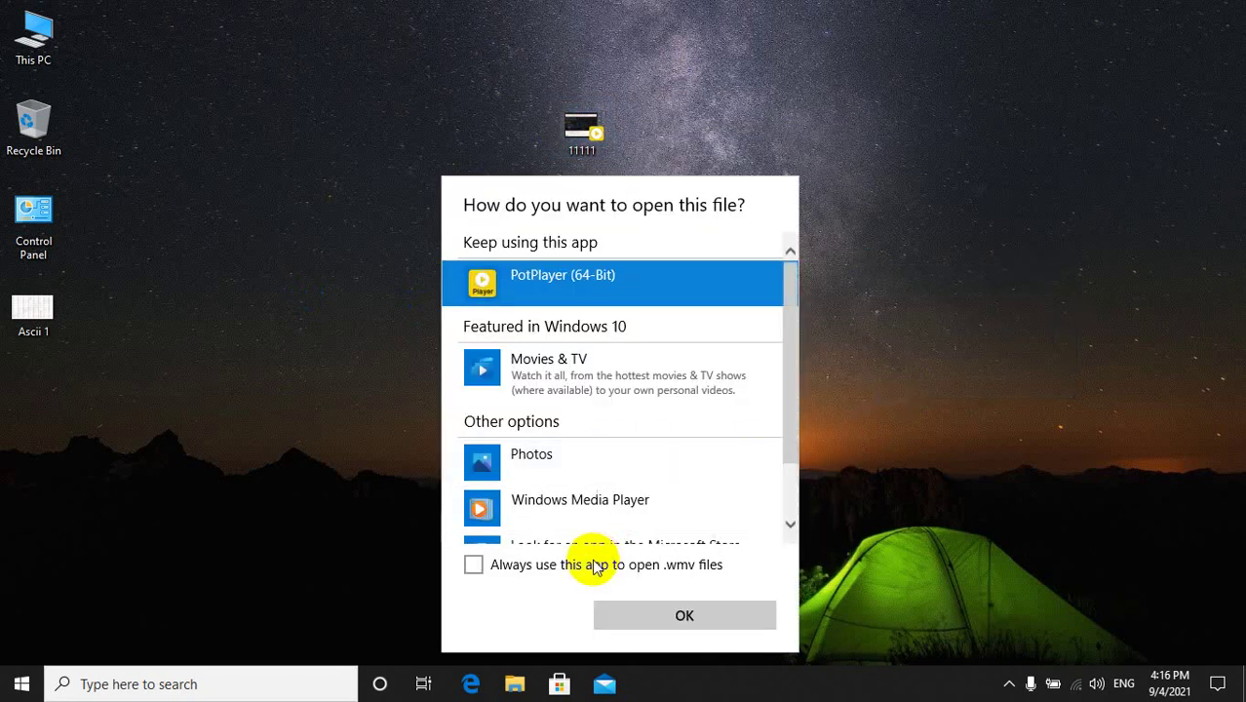
scroll(578, 450, down, 2)
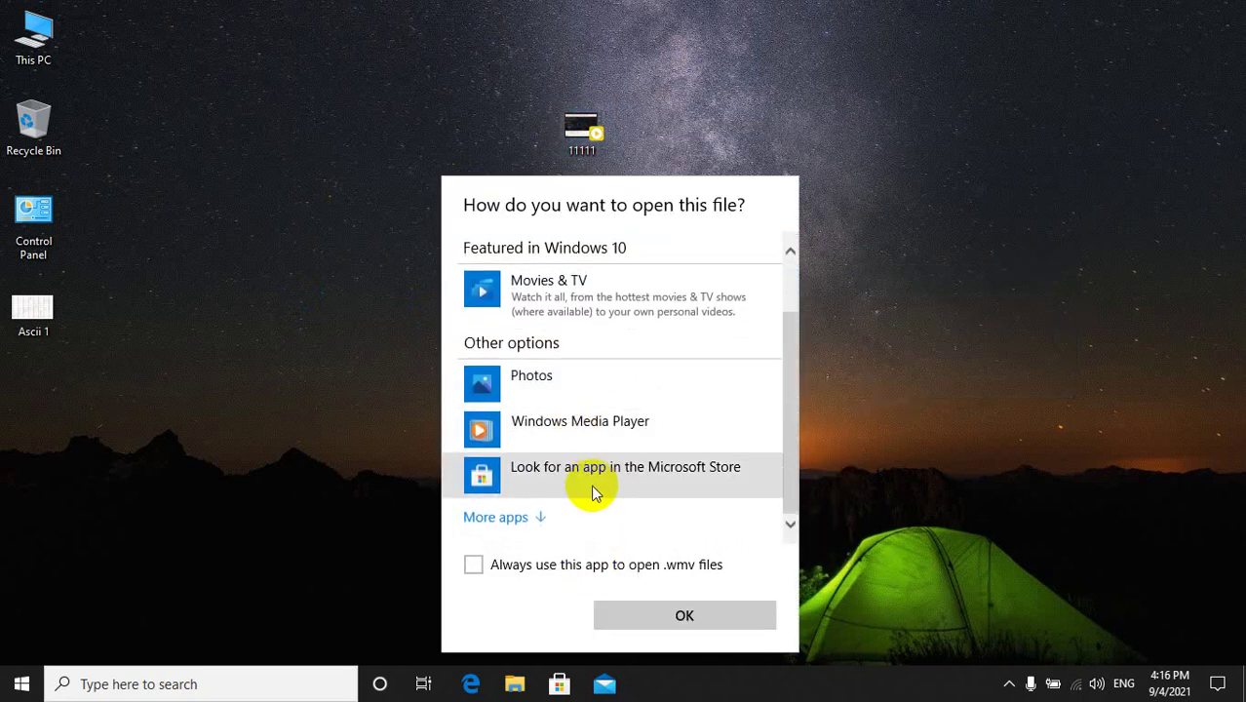
click(515, 517)
scroll(570, 357, down, 4)
click(575, 425)
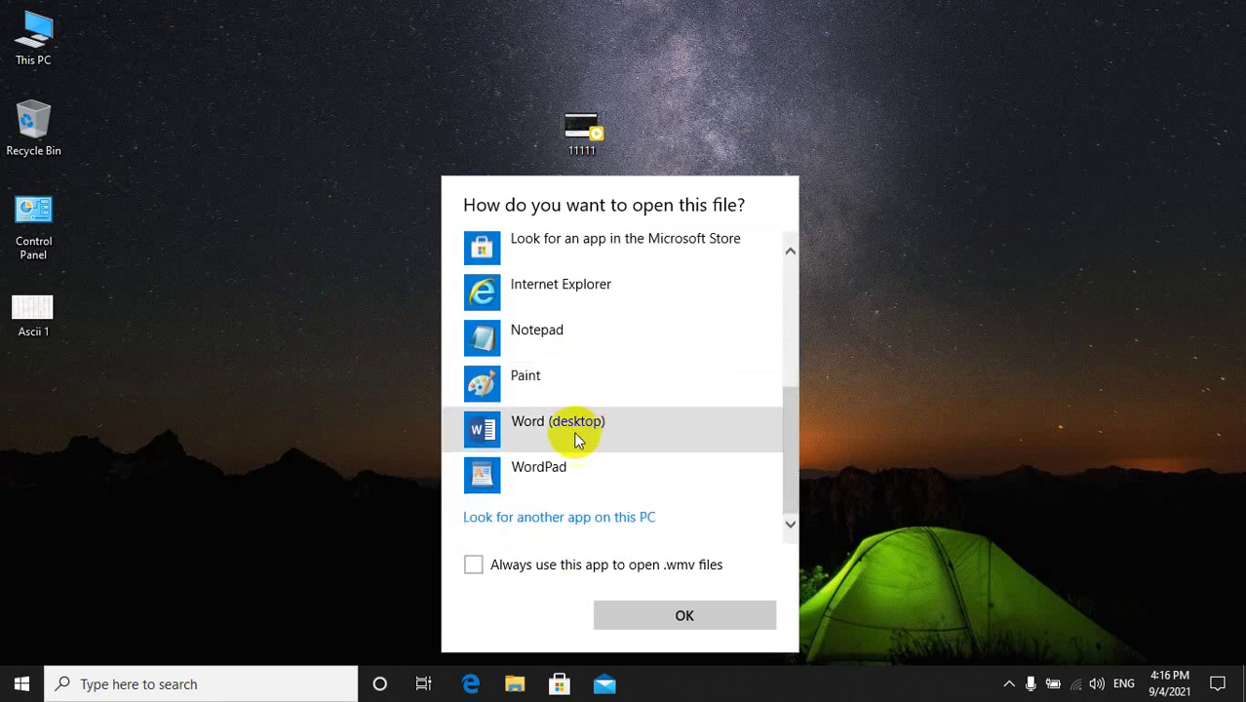
click(685, 615)
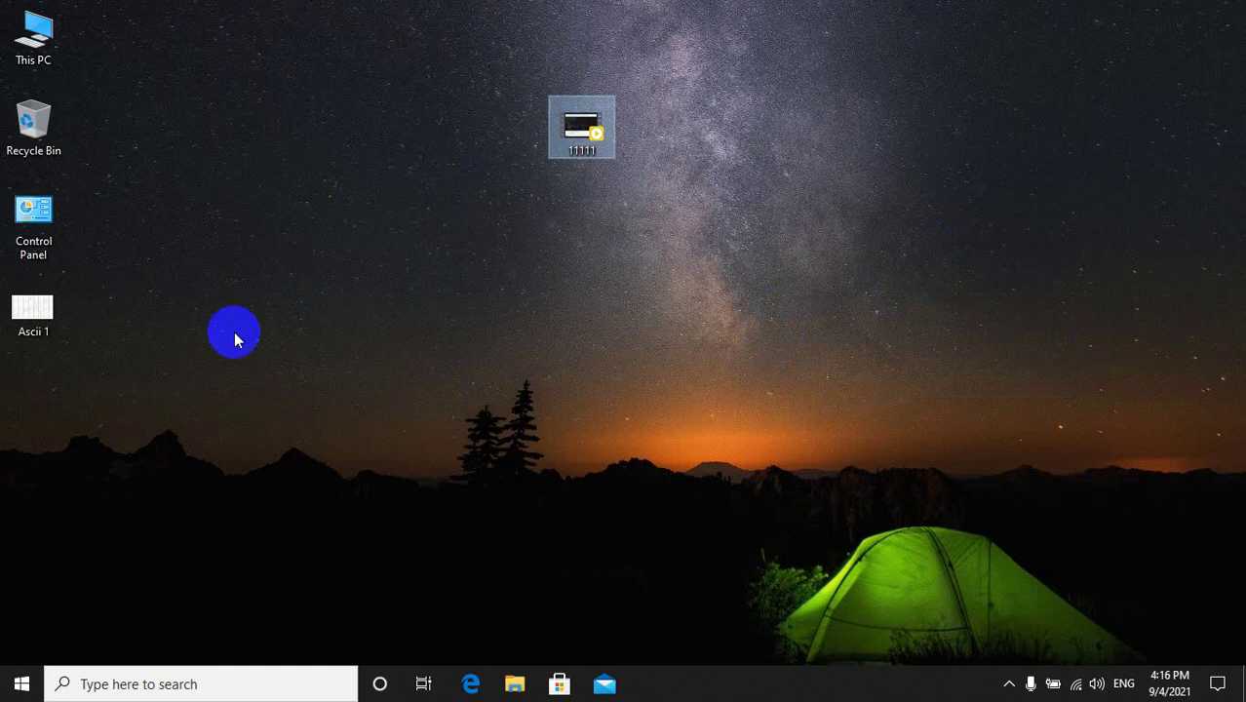
Open the default apps settings from Default Programs again, review the categories and video player choices, and close Settings.
double_click(17, 205)
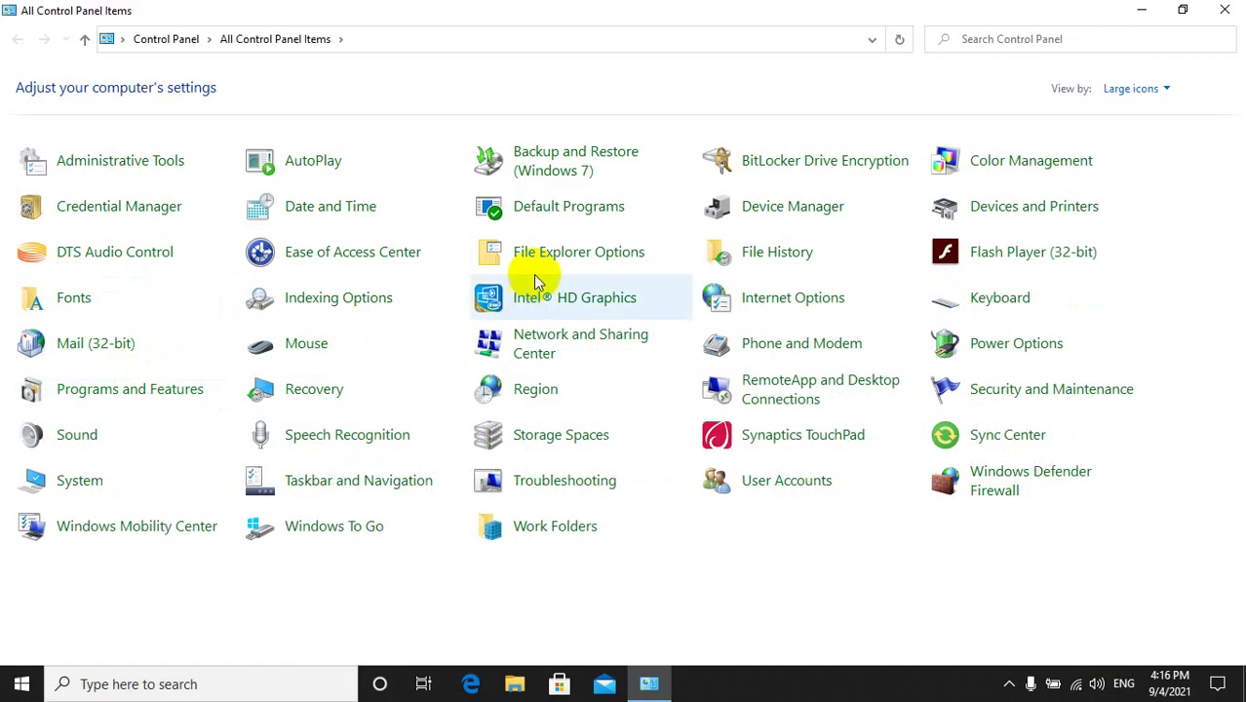
click(548, 209)
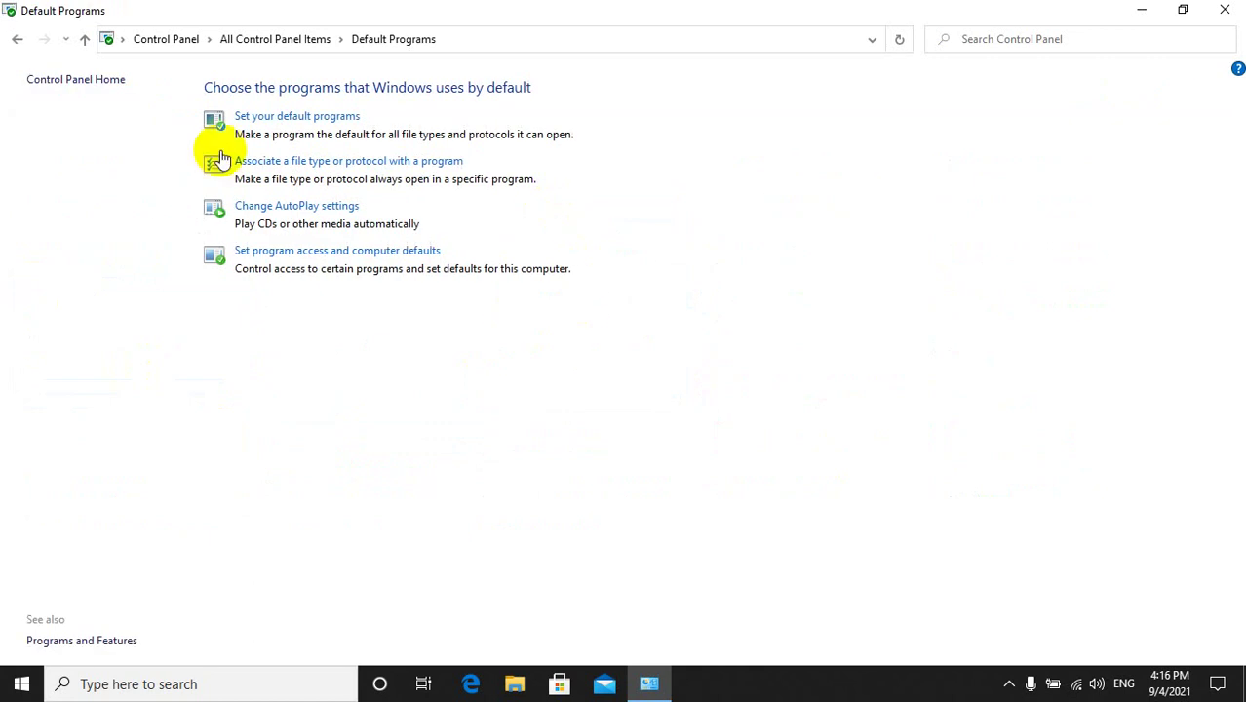
click(281, 118)
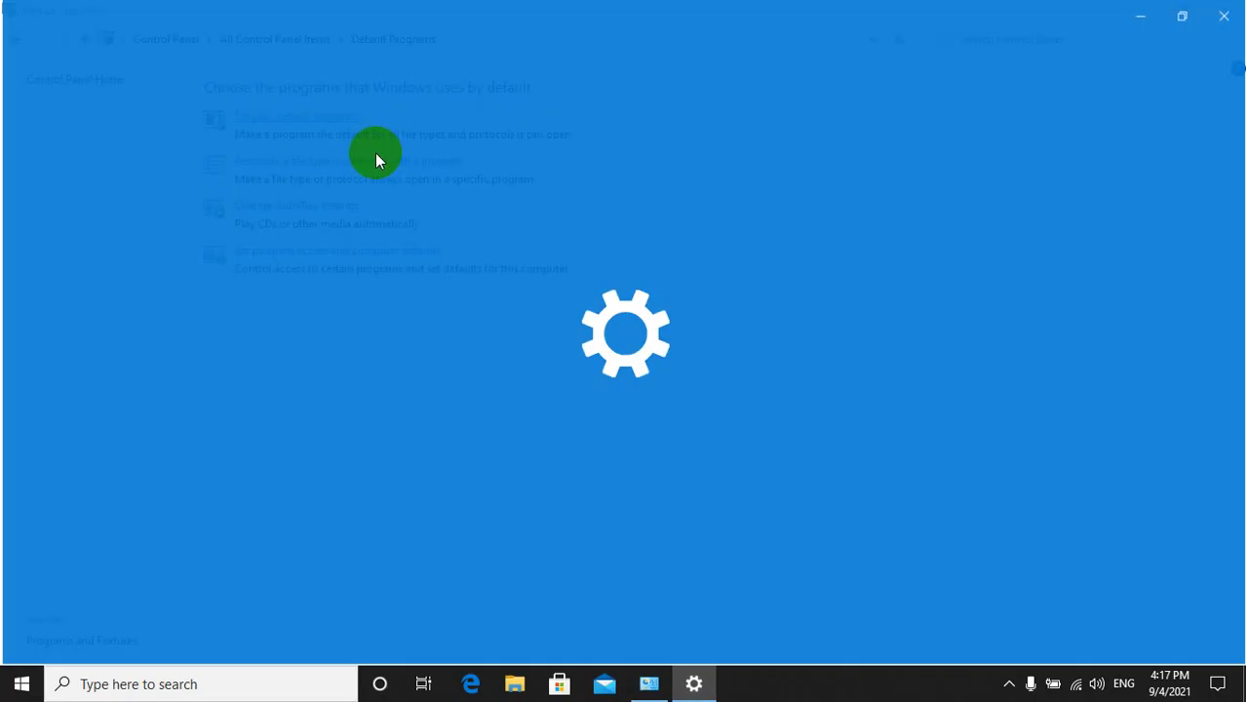
scroll(546, 160, down, 5)
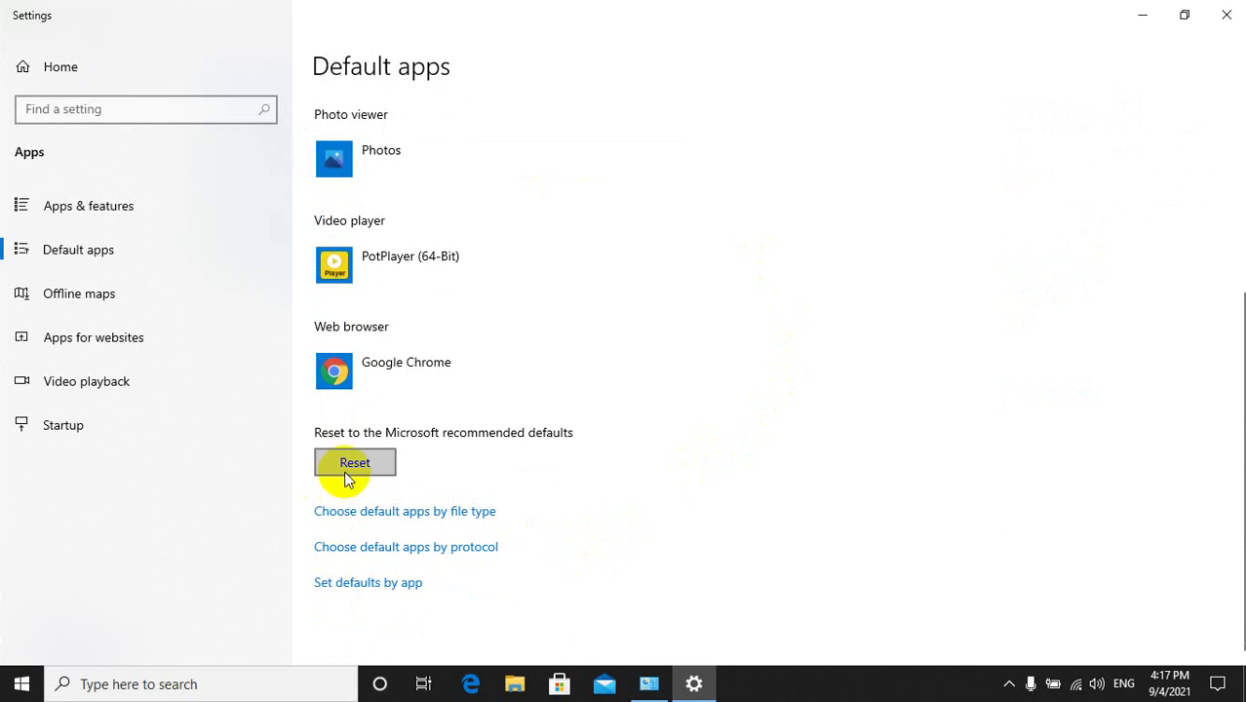
scroll(361, 449, up, 5)
scroll(418, 437, down, 5)
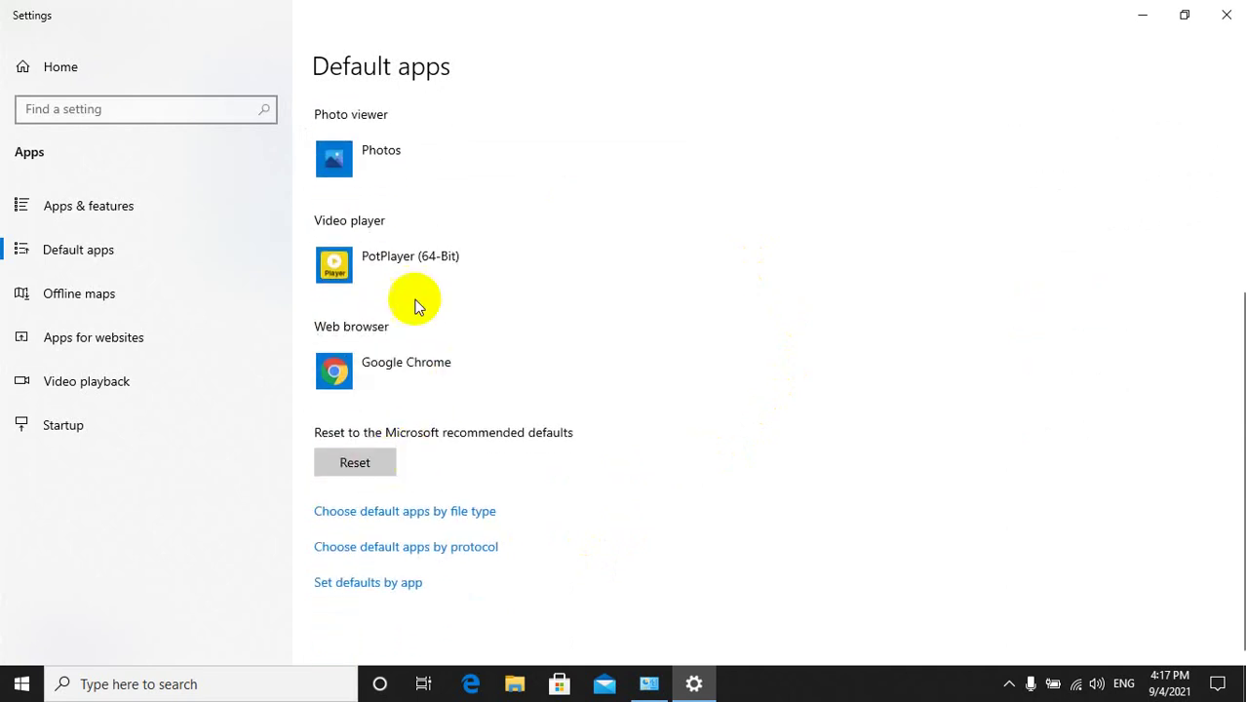
click(417, 265)
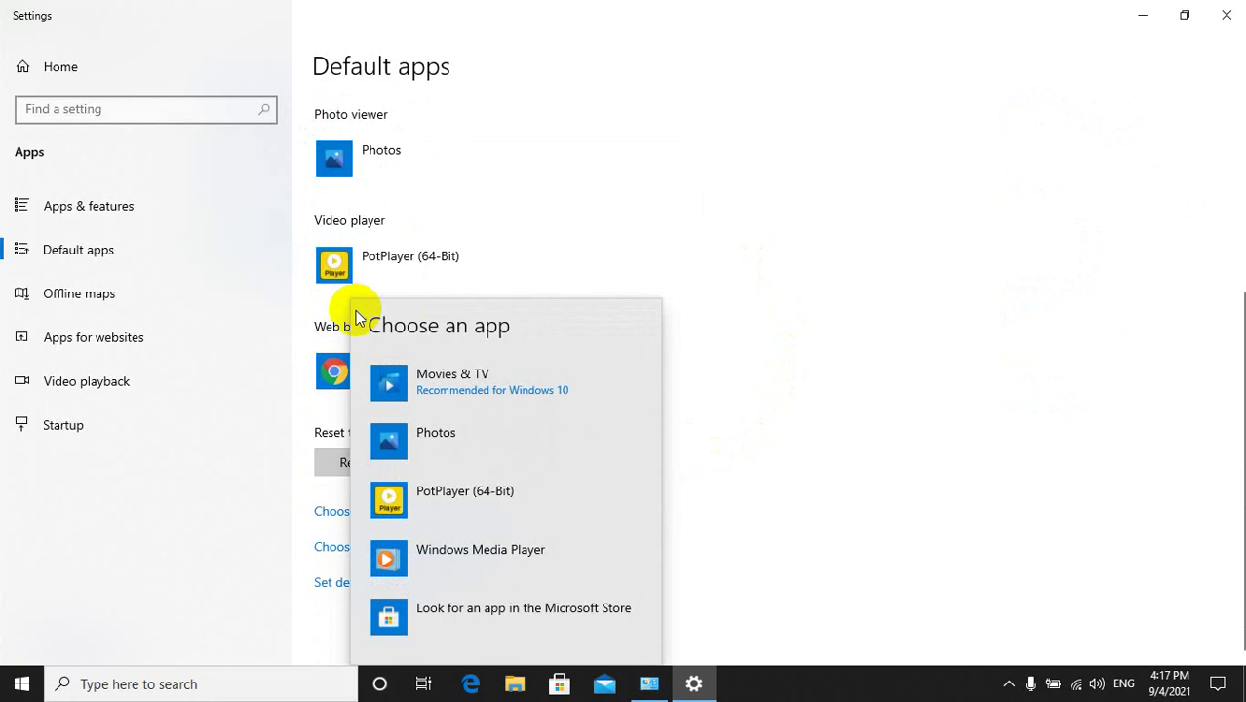
click(865, 273)
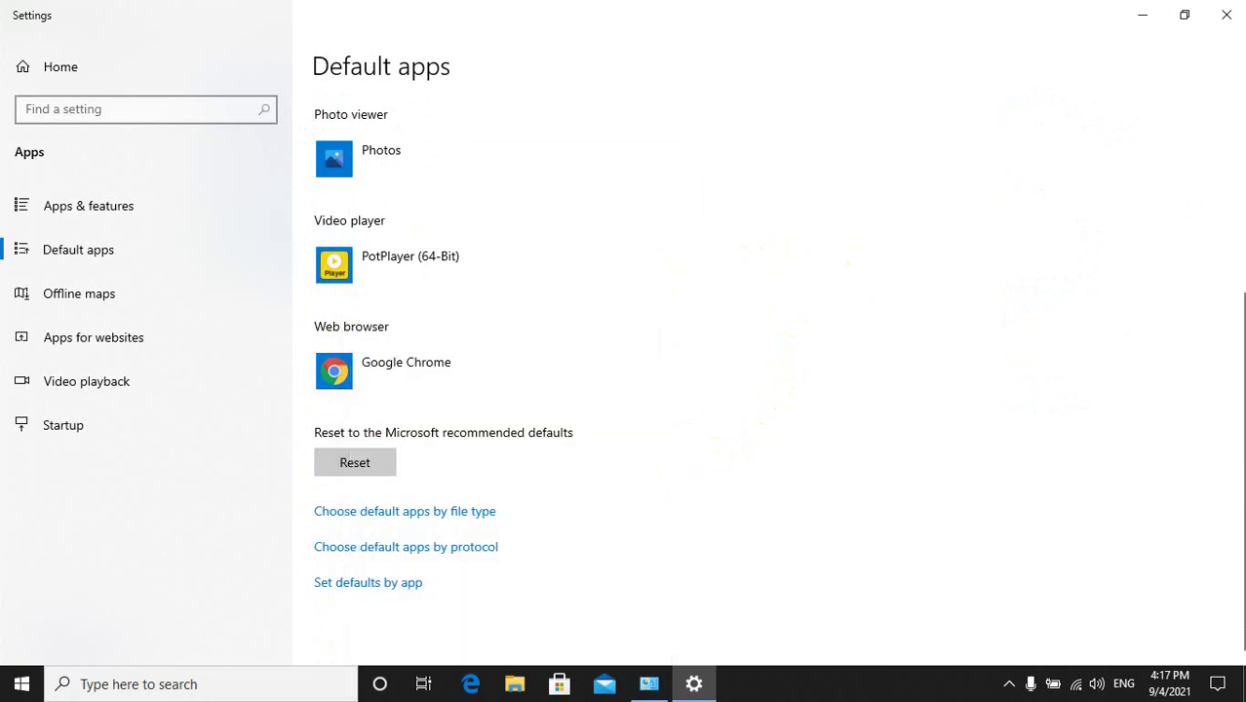
click(1226, 14)
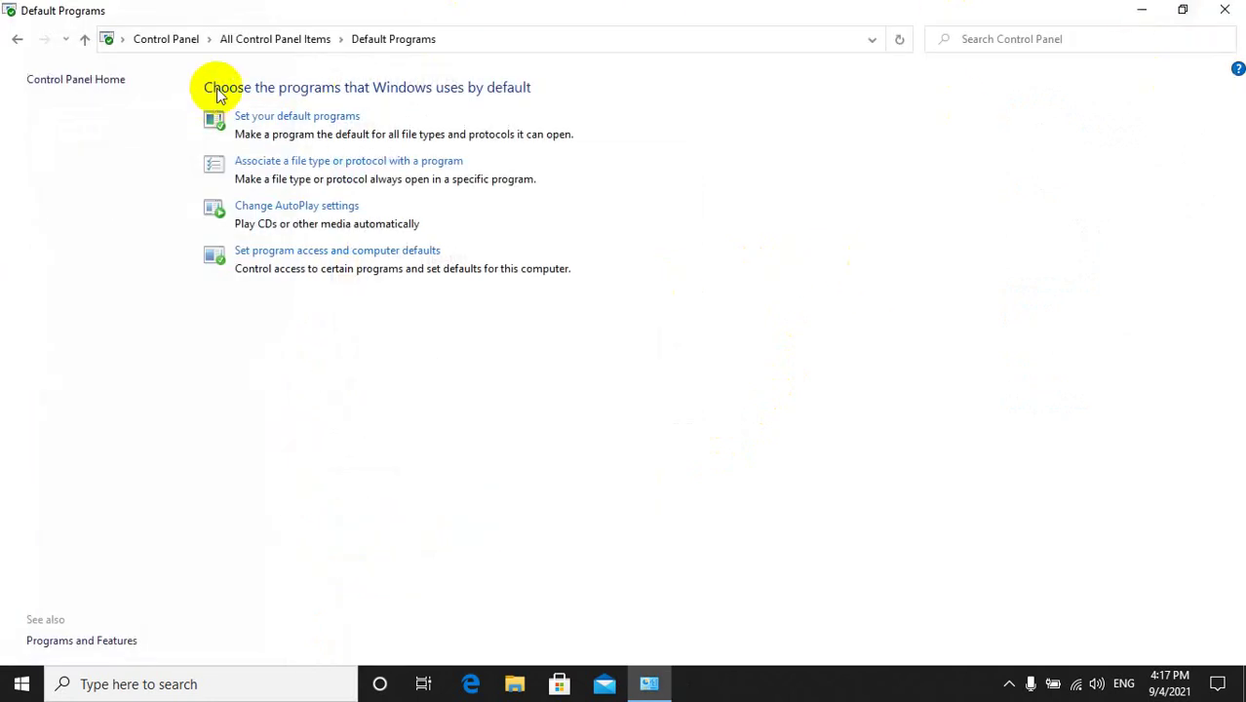
Return to All Control Panel Items, close Control Panel, and open This PC to view its folders and drives.
click(287, 41)
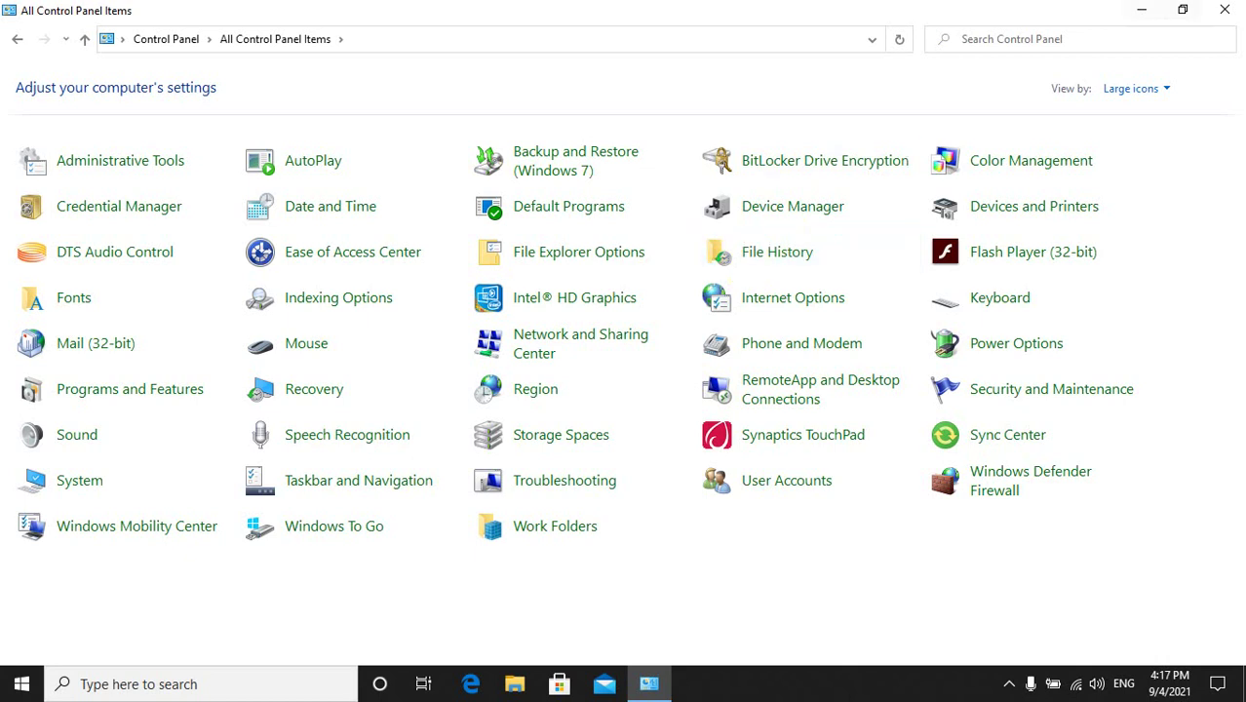
click(1225, 10)
double_click(60, 73)
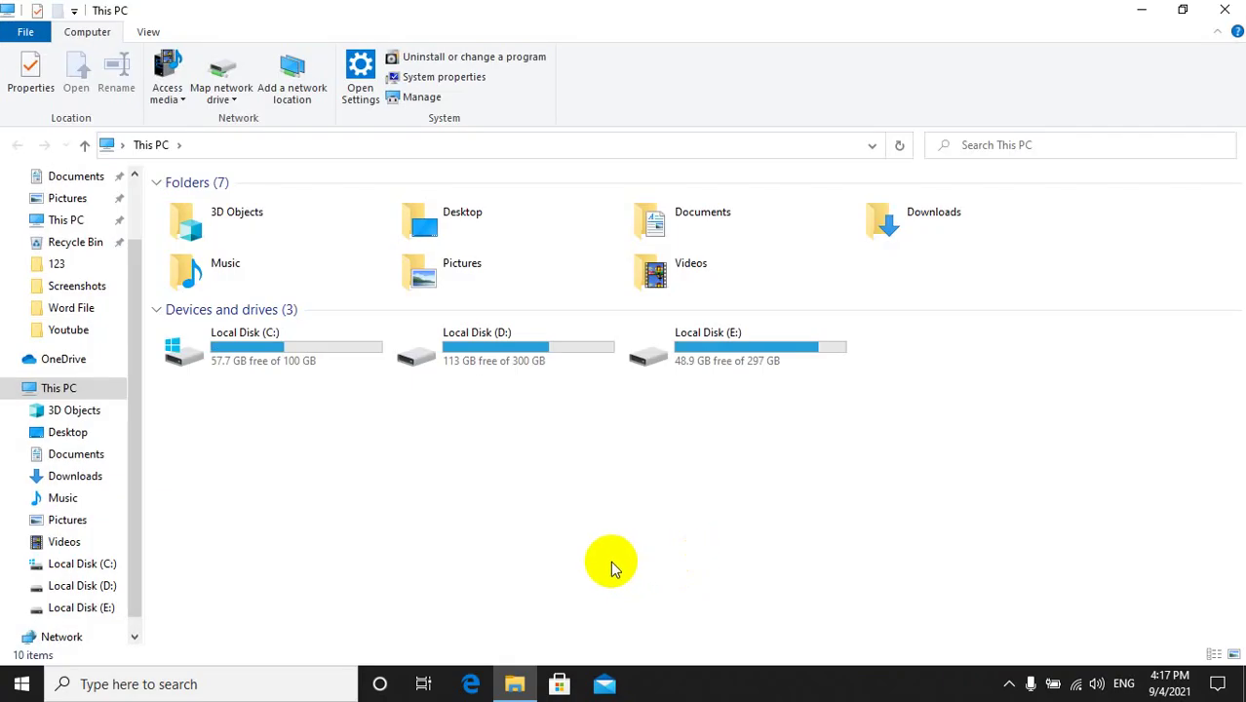
Refresh This PC, select the RECOVERY (F:) drive, close the window, and dismiss the virus and threat protection notification.
right_click(576, 494)
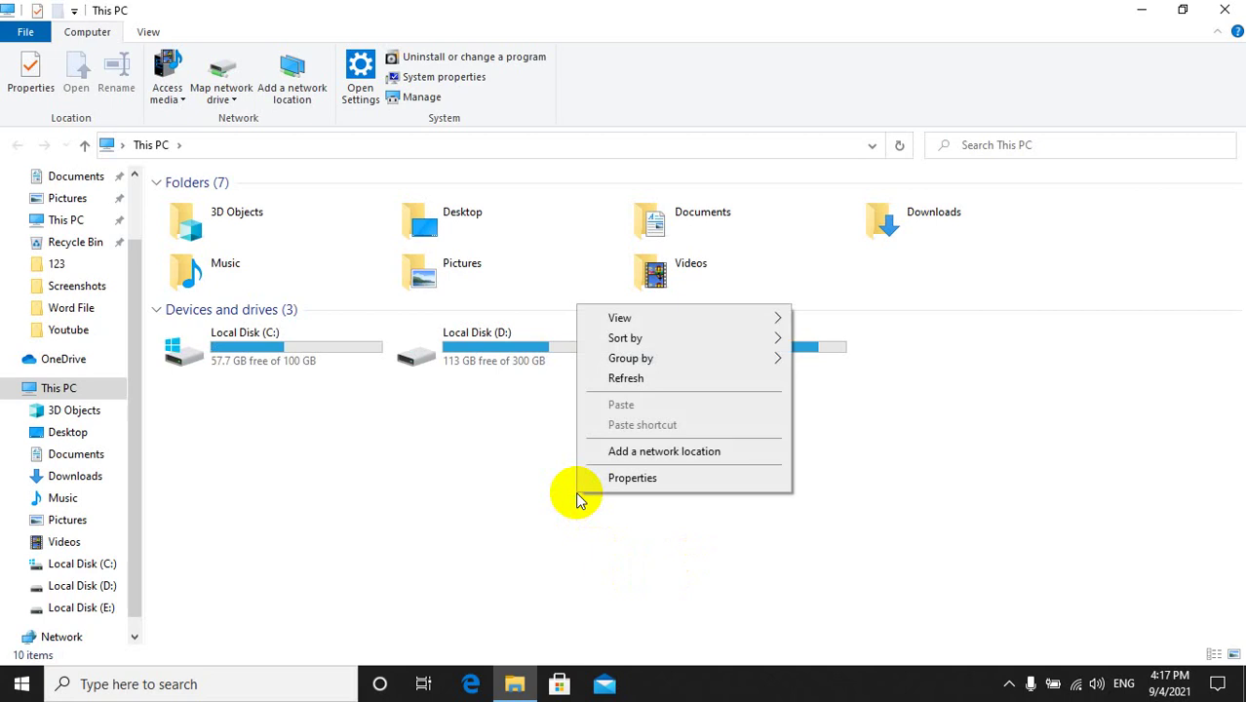
click(614, 378)
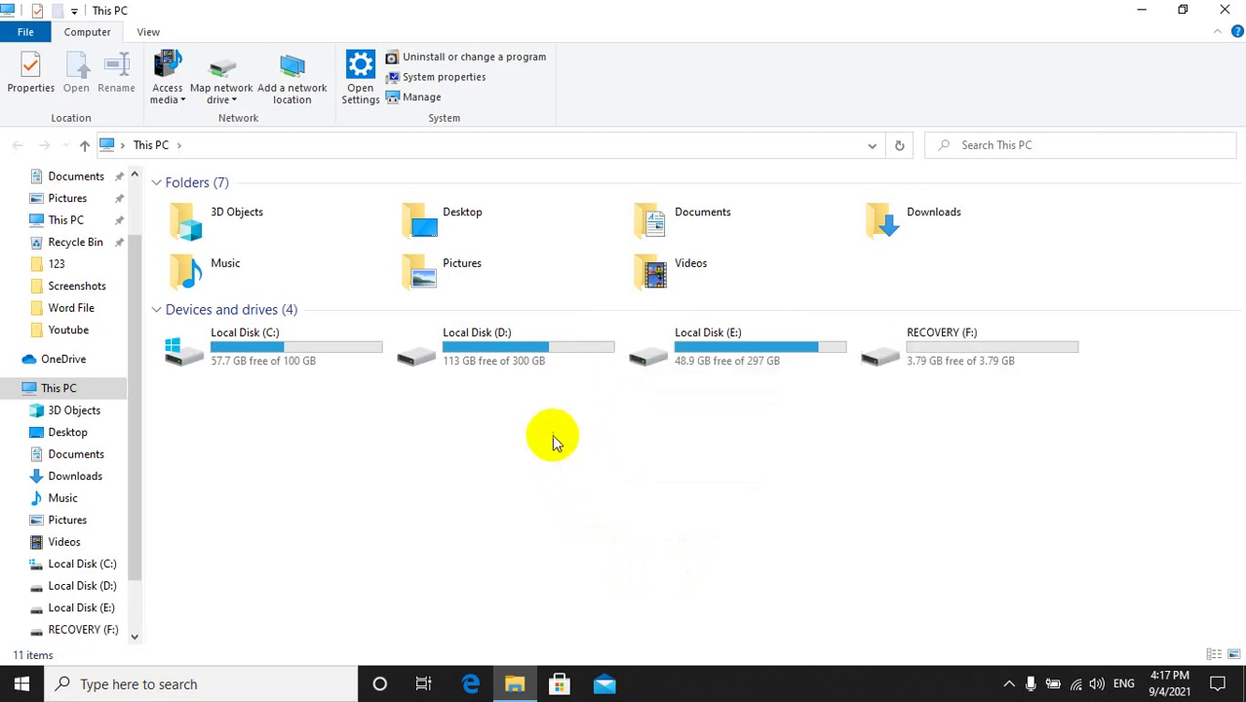
click(941, 348)
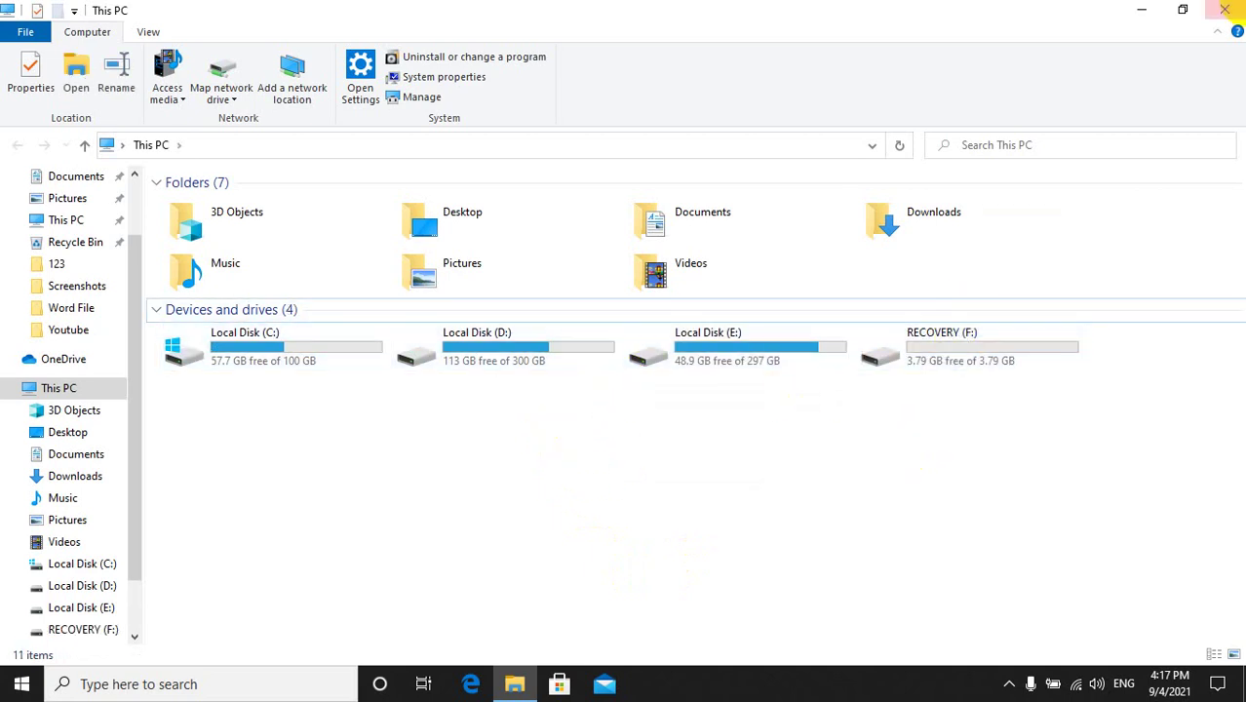
click(1225, 11)
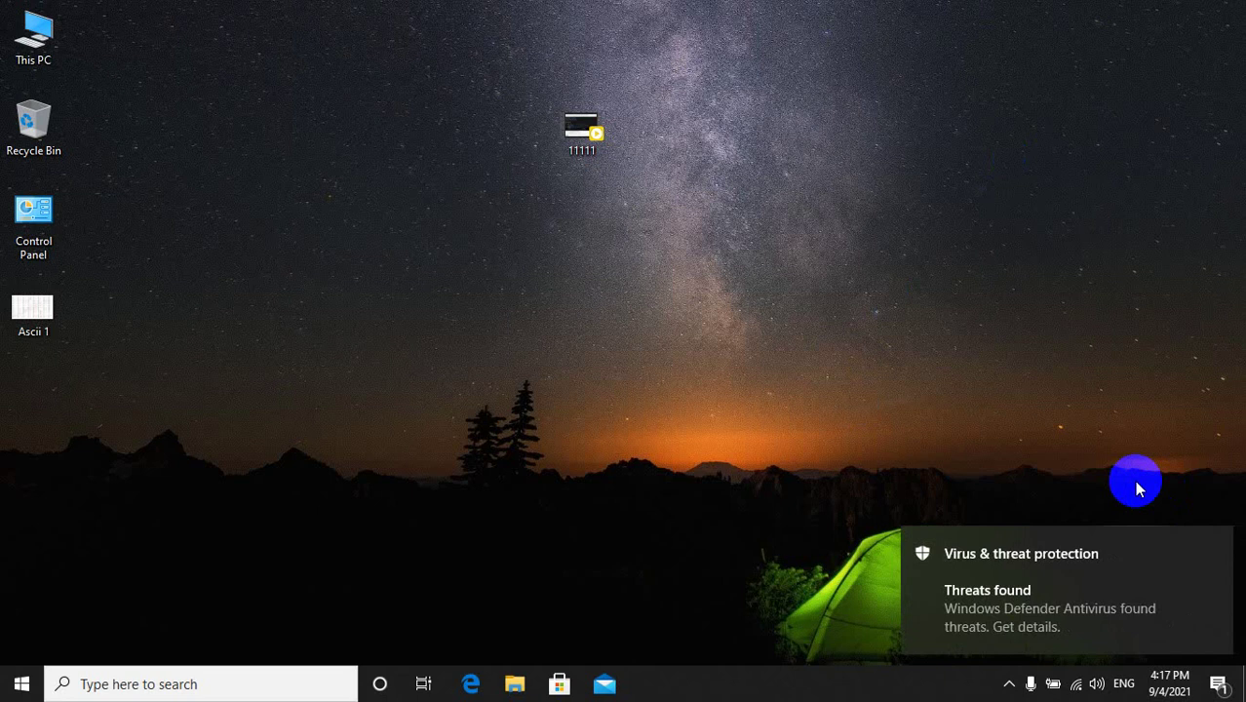
drag(1033, 566, 1085, 566)
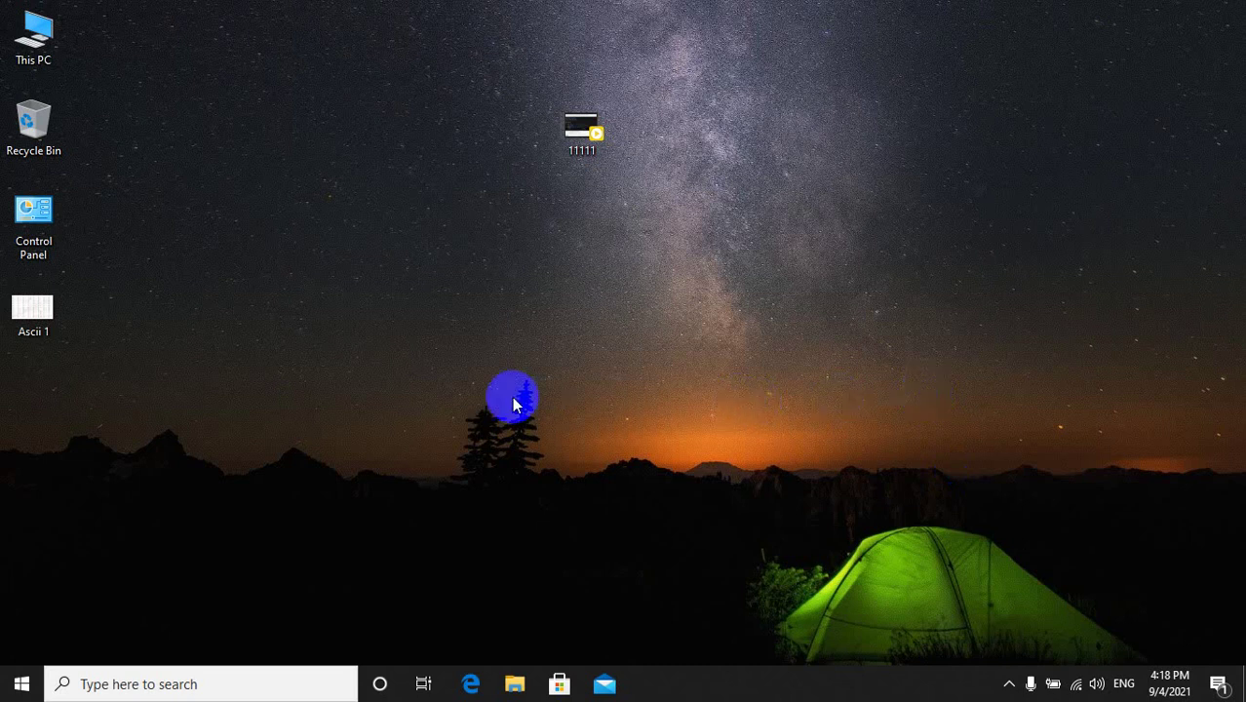
Open This PC and look through the frequent folders and recent files in Quick access.
double_click(35, 35)
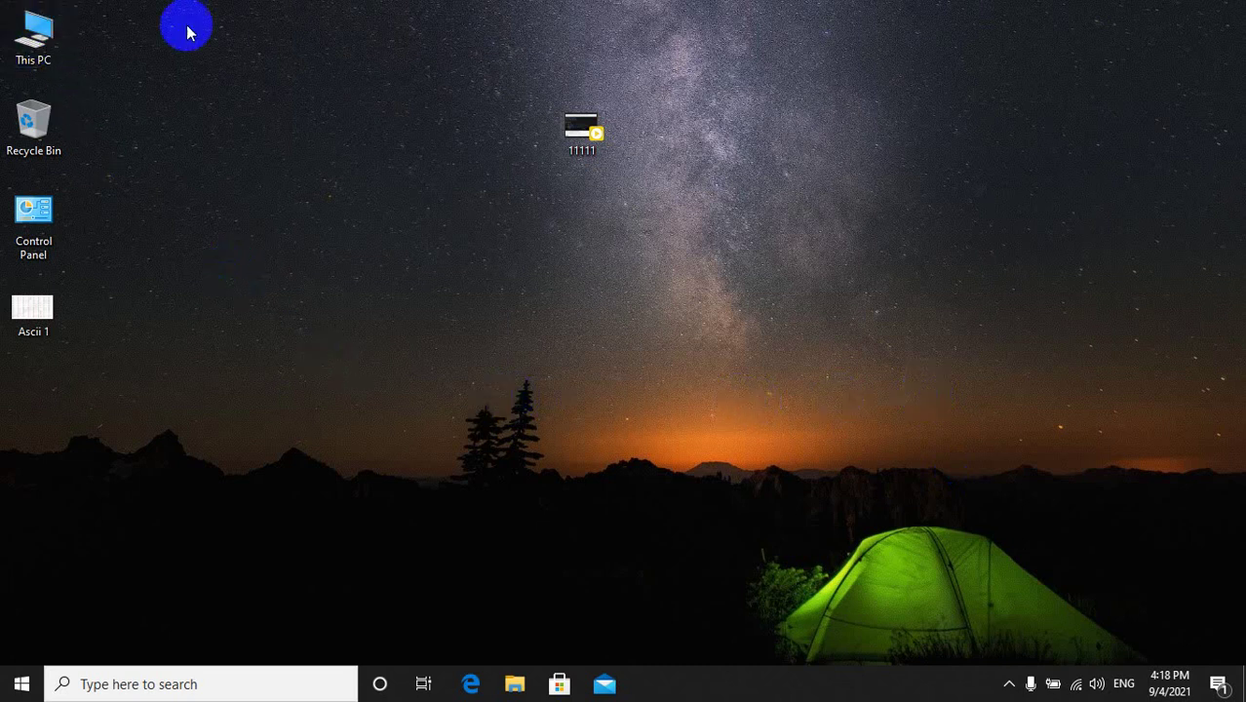
scroll(95, 212, up, 2)
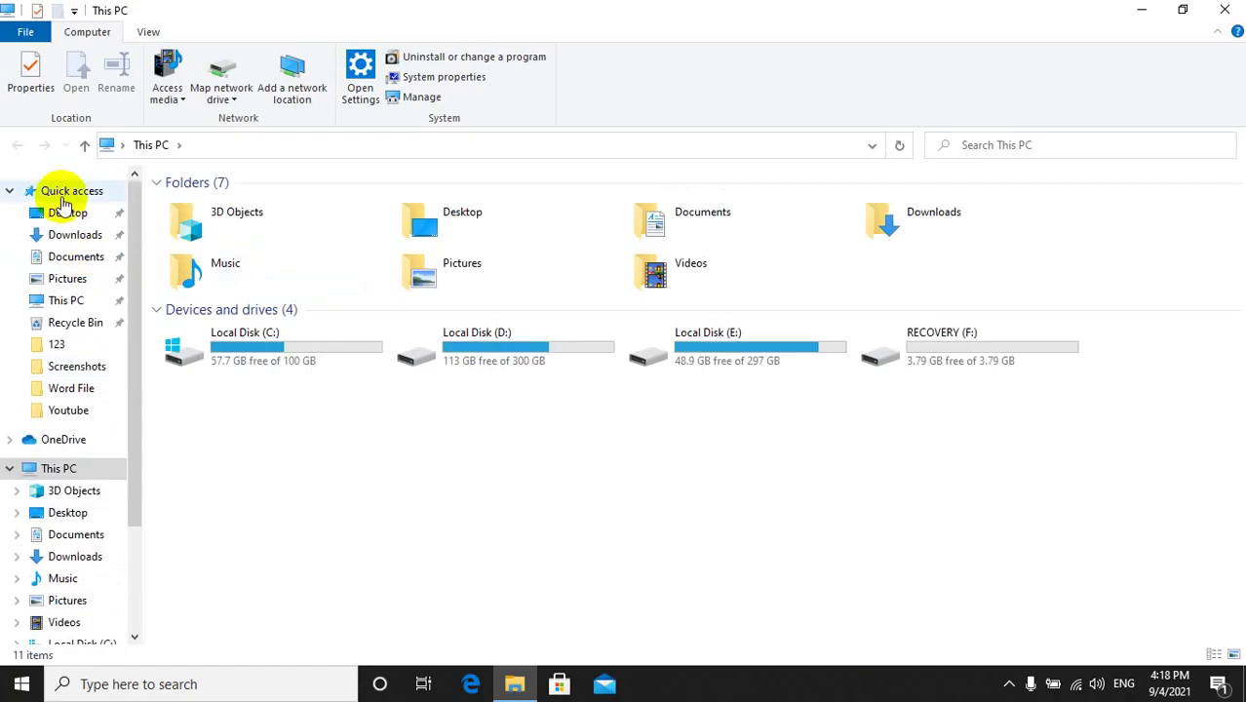
click(61, 190)
scroll(571, 473, down, 3)
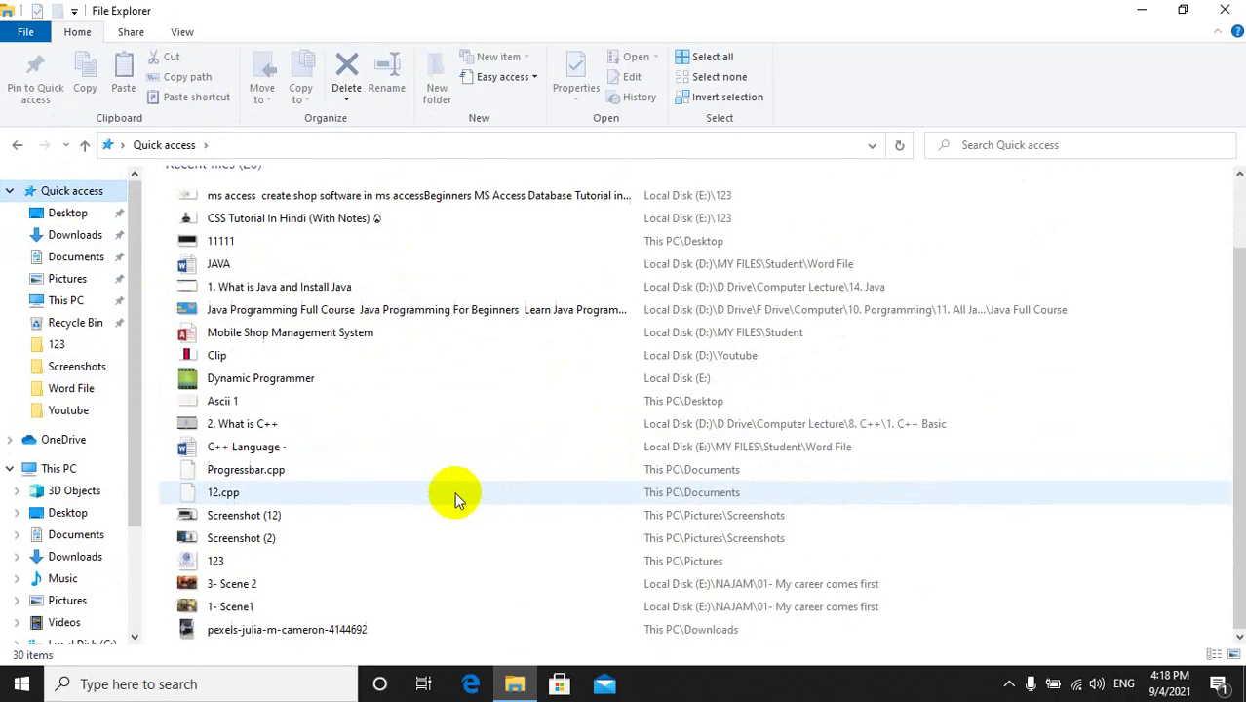
scroll(389, 487, down, 3)
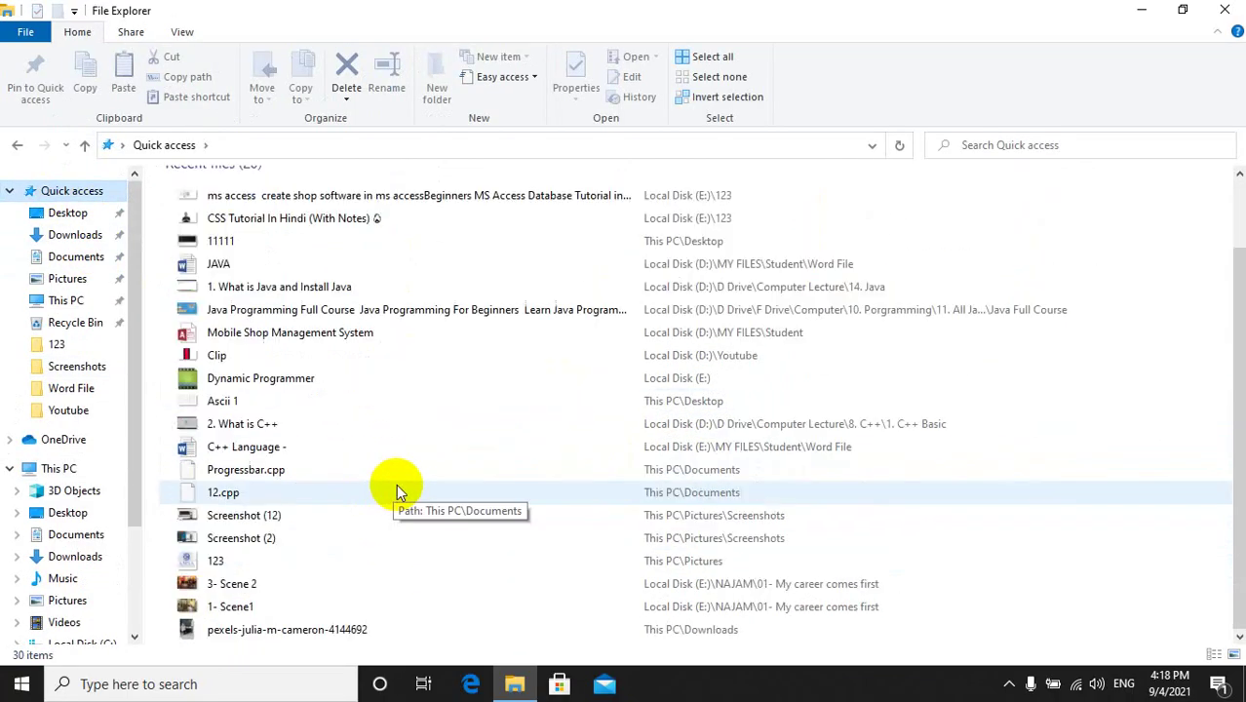
scroll(408, 478, up, 3)
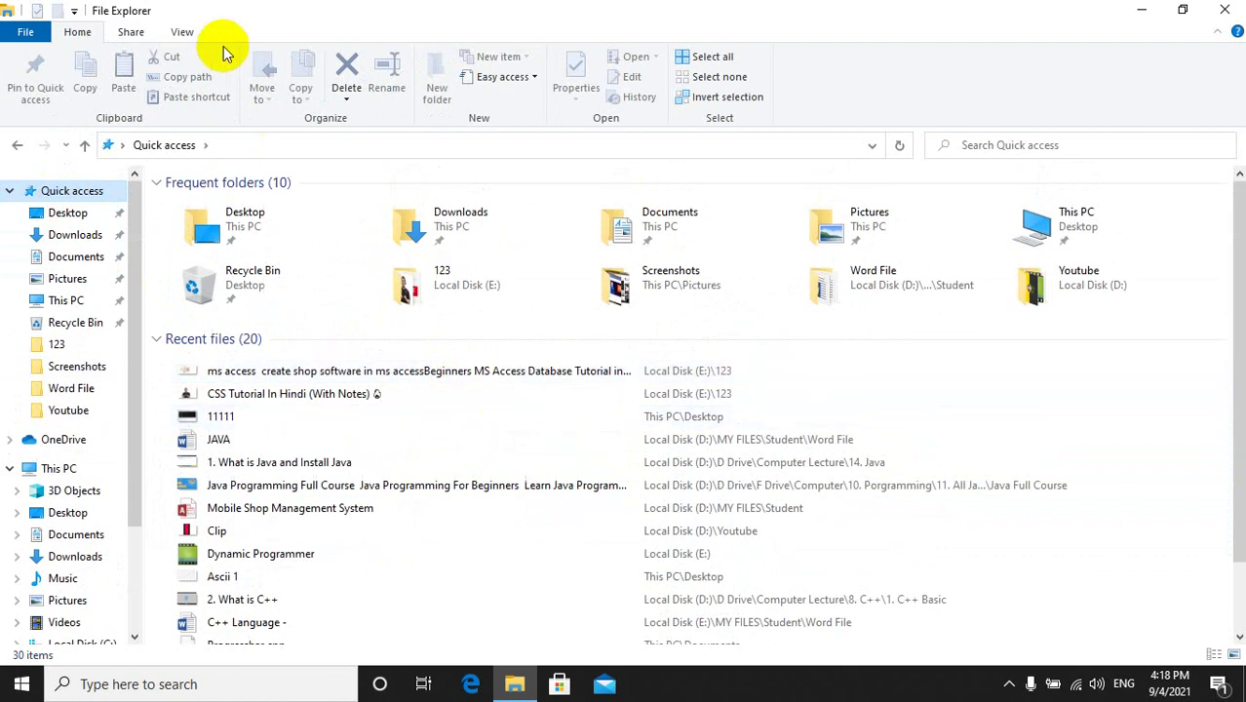
In Folder Options, turn off showing recently used files and frequently used folders in Quick access, and apply the changes.
click(198, 35)
click(882, 73)
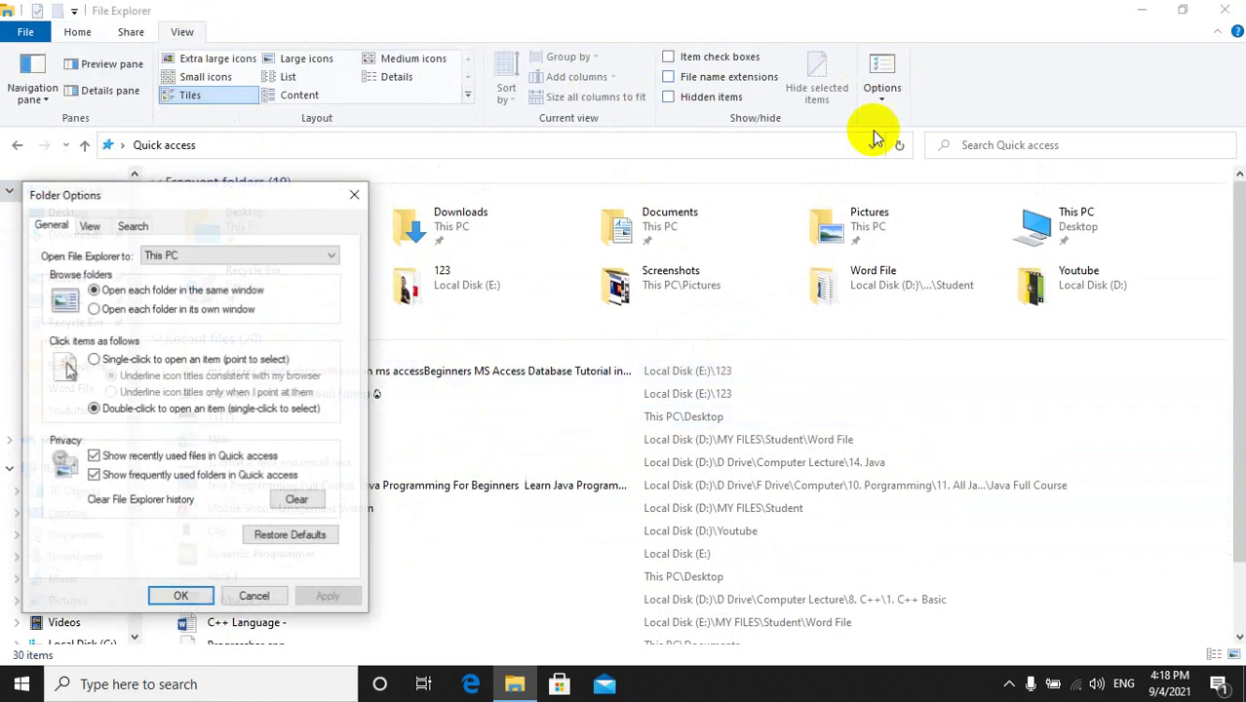
drag(195, 185, 501, 11)
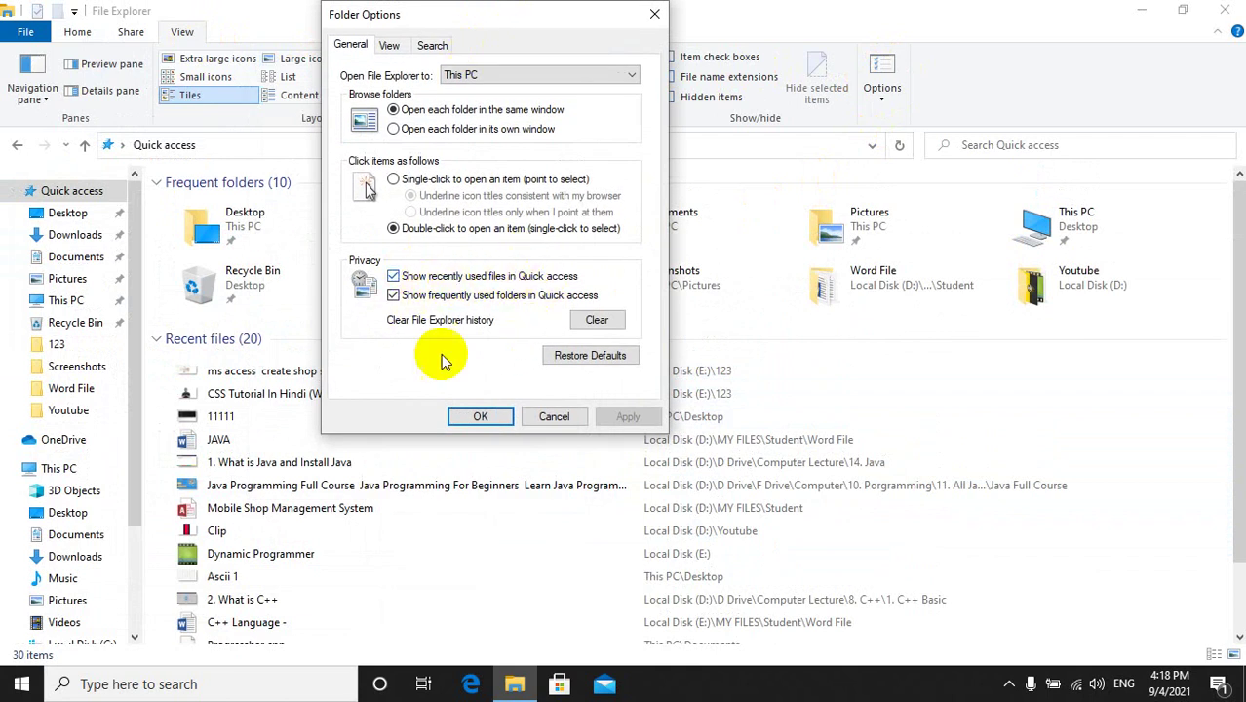
click(410, 277)
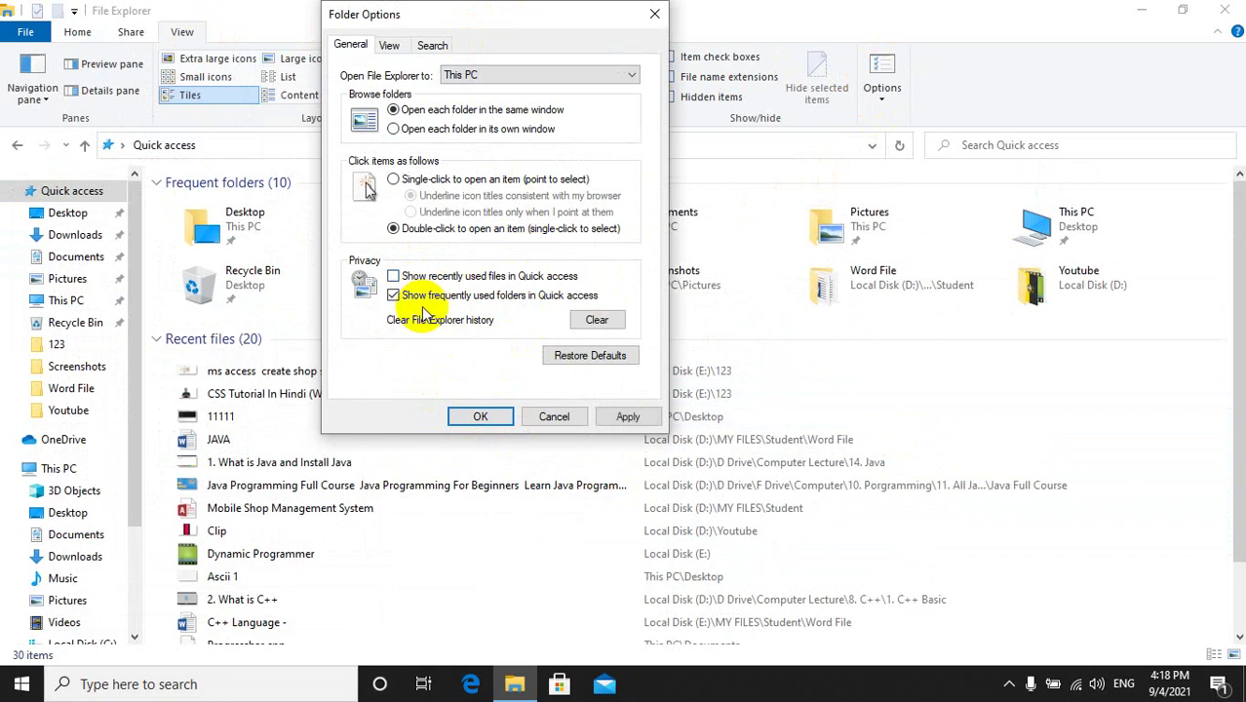
click(415, 295)
click(624, 416)
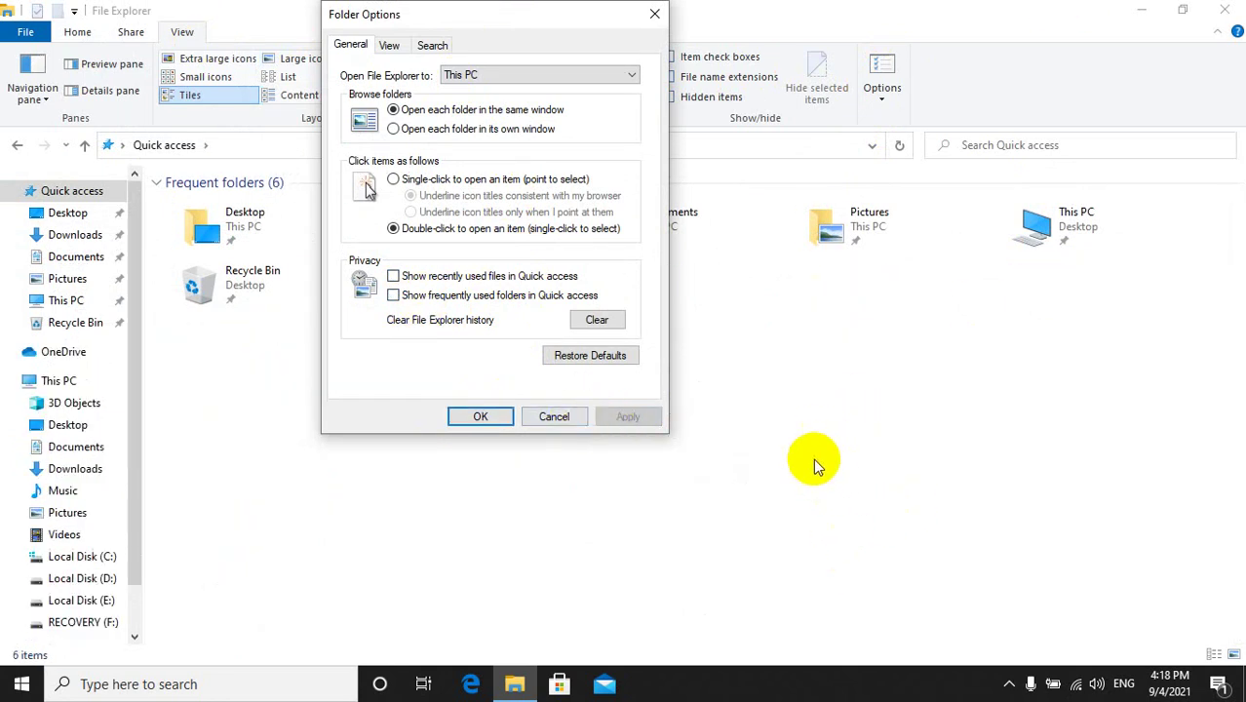
Turn showing recently used files in Quick access back on, confirm Folder Options, and close File Explorer.
click(429, 277)
click(497, 416)
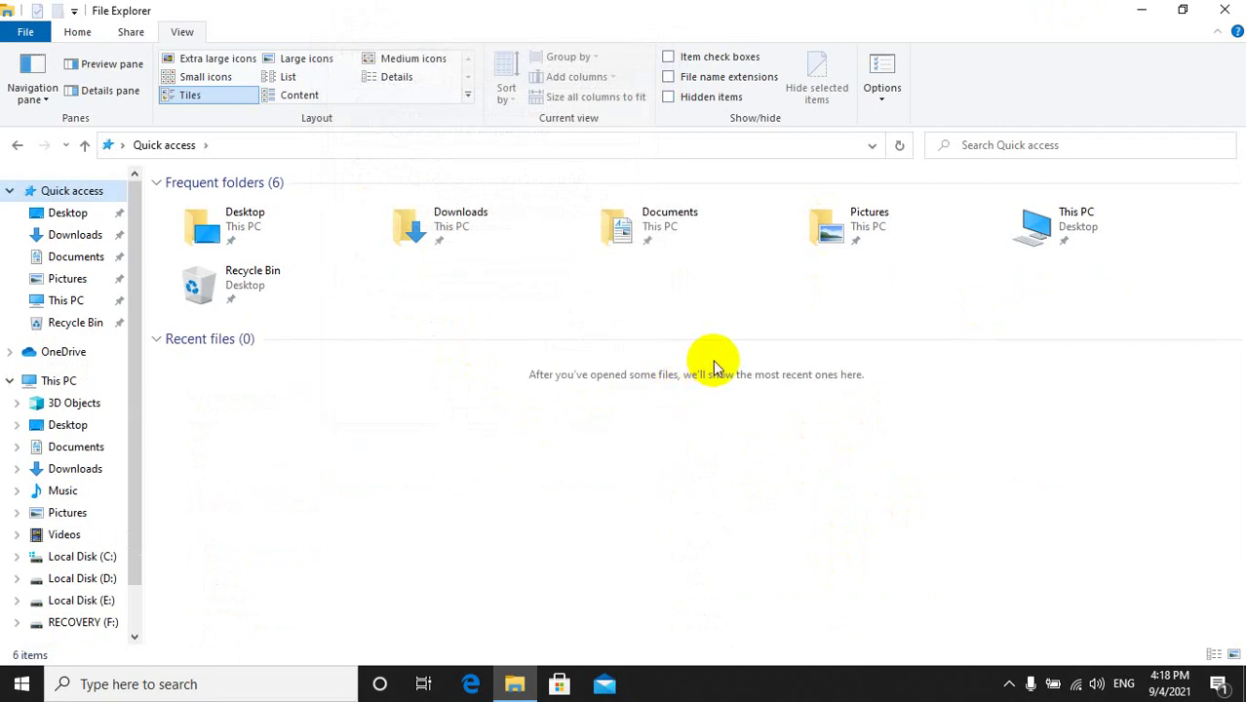
click(1224, 10)
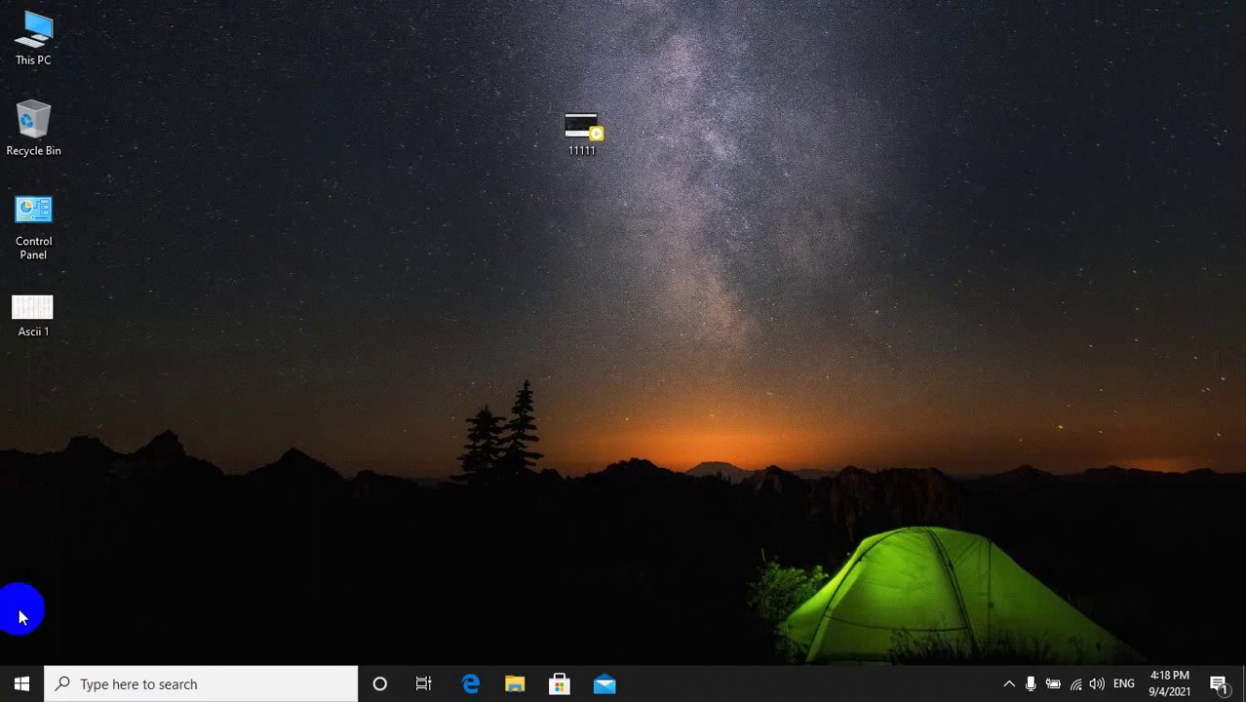
Turn on File History for the RECOVERY (F:) drive, close Control Panel, and check the drives in This PC.
double_click(29, 213)
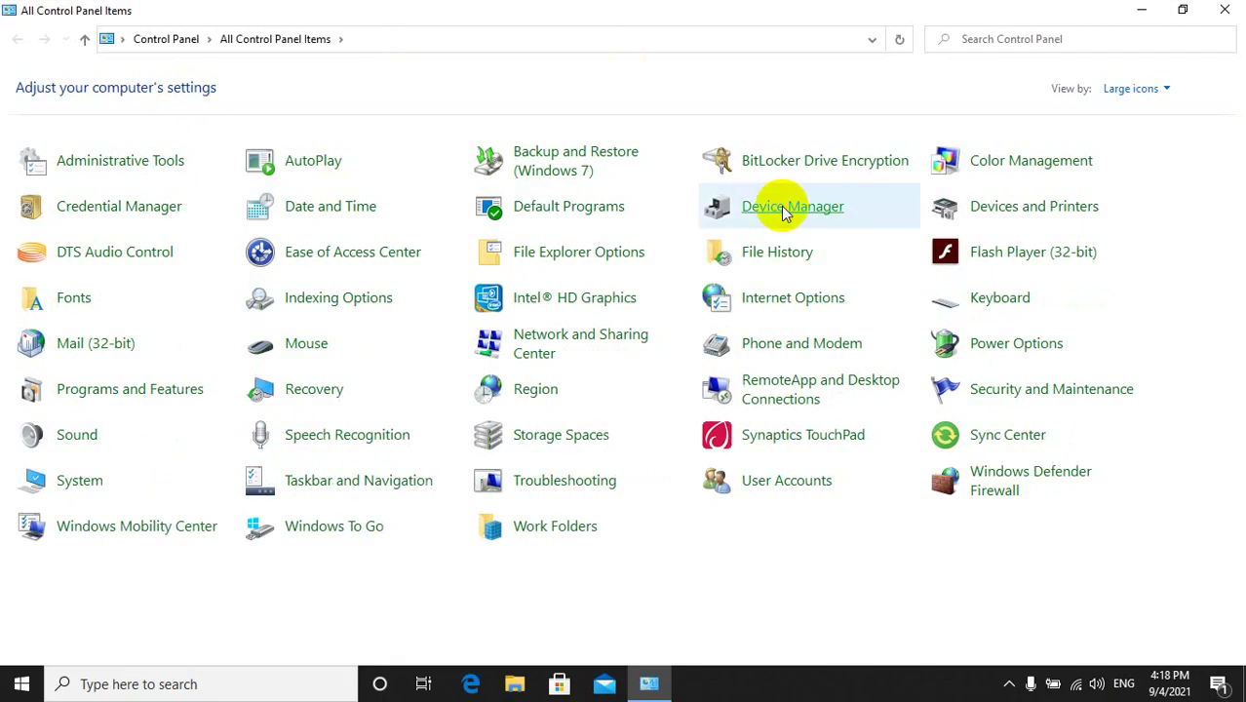
click(766, 256)
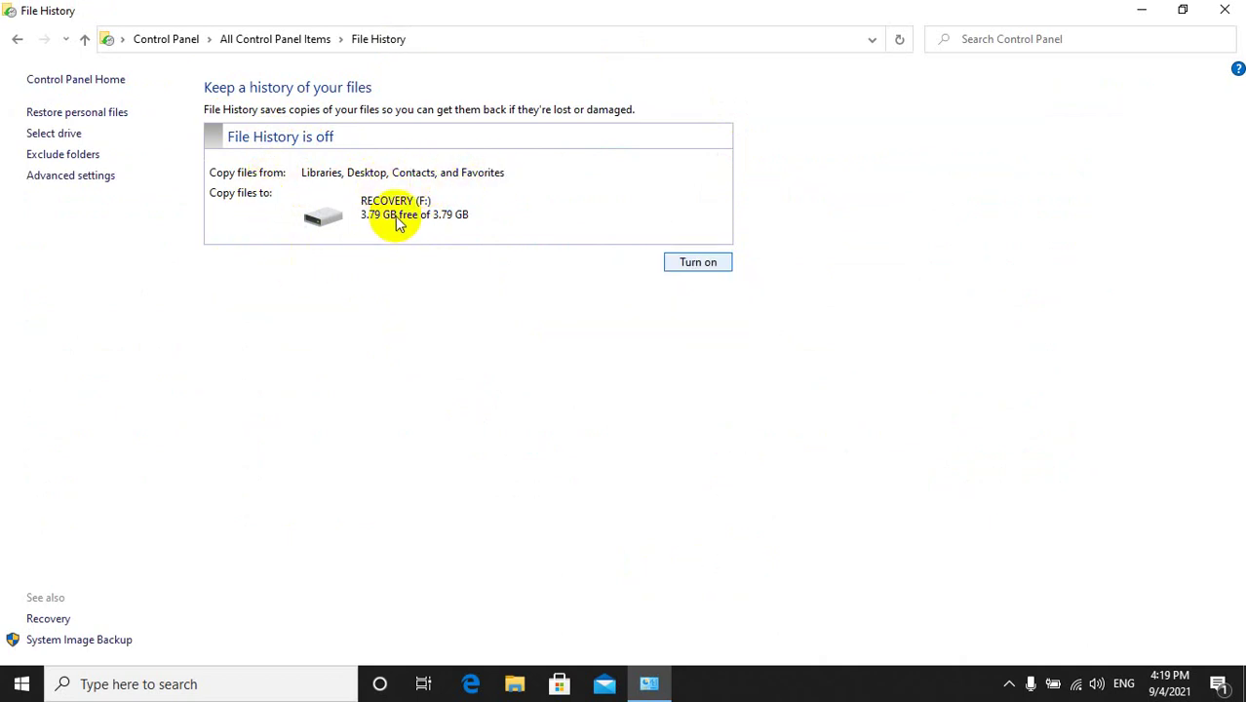
click(1219, 16)
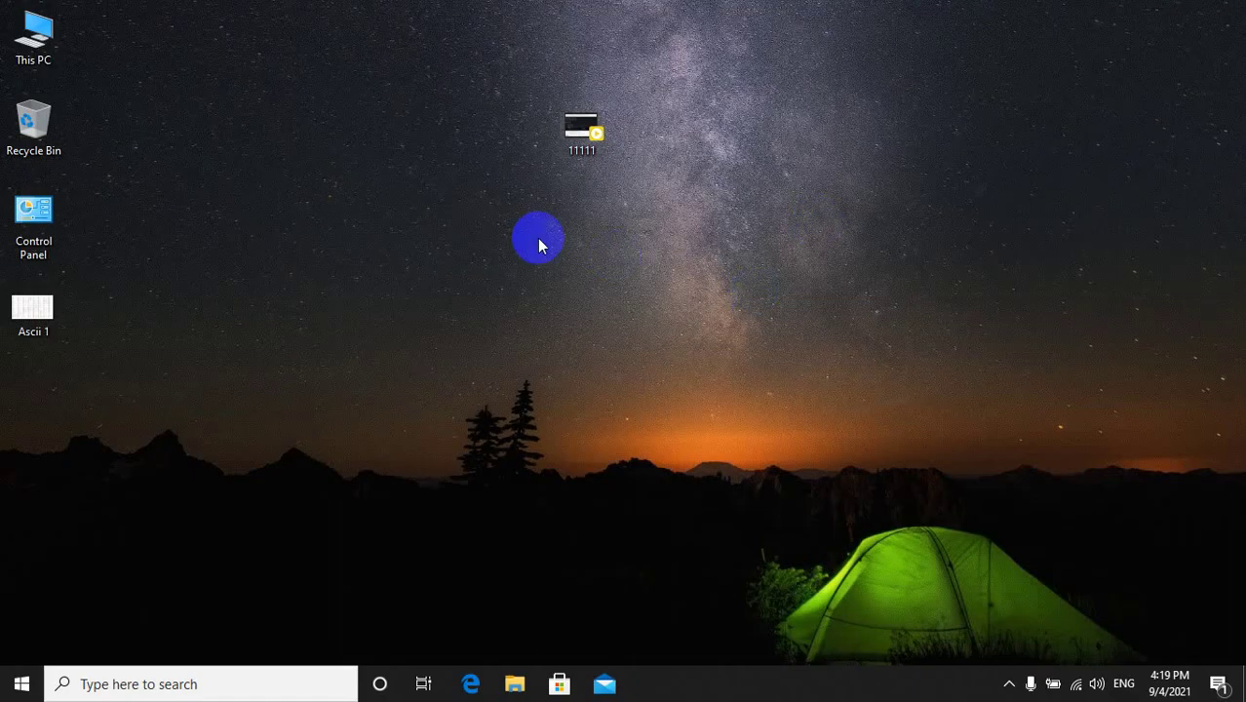
double_click(39, 39)
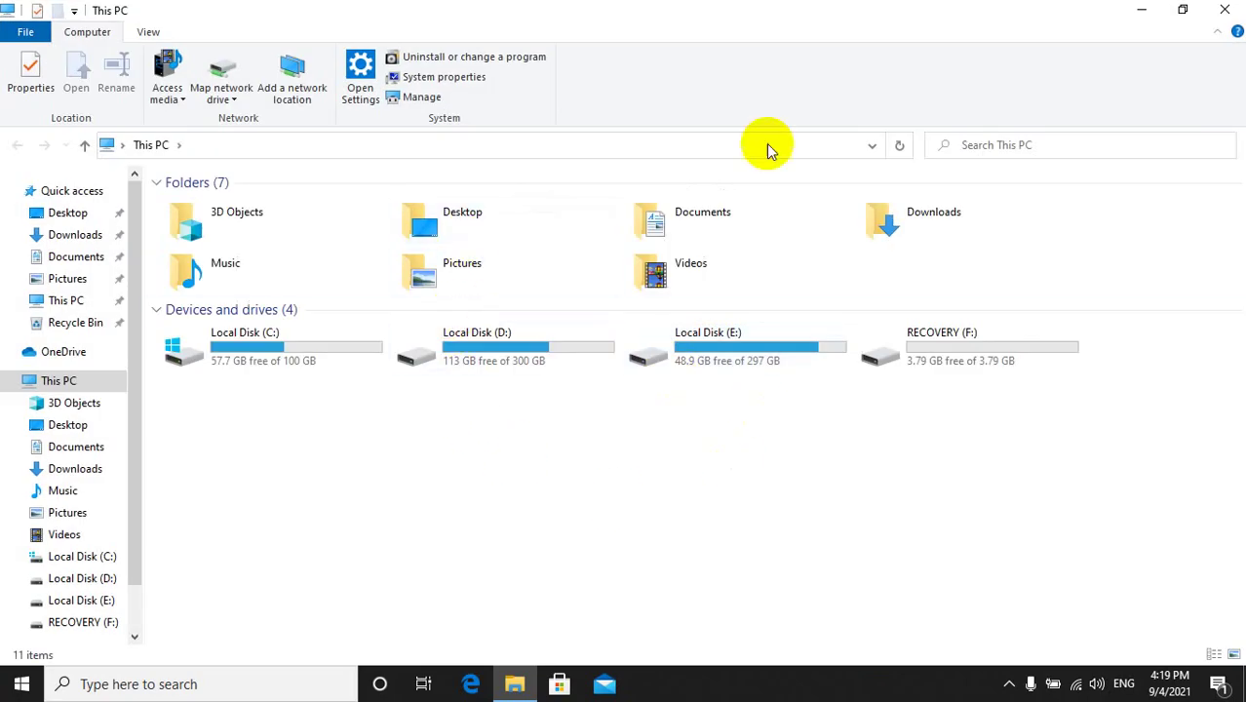
click(1228, 10)
Play the 11111 video, skip ahead to about 00:02:59 and close it, and briefly view the Ascii 1 image.
double_click(595, 131)
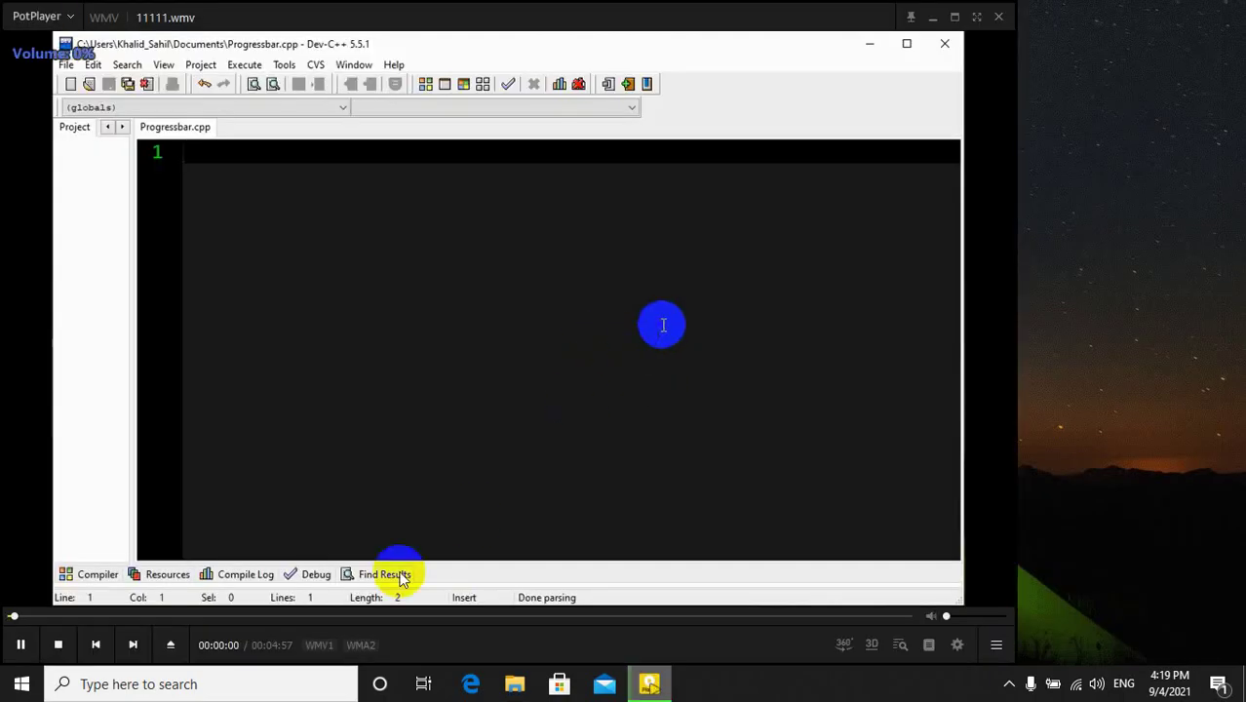
drag(322, 617, 609, 612)
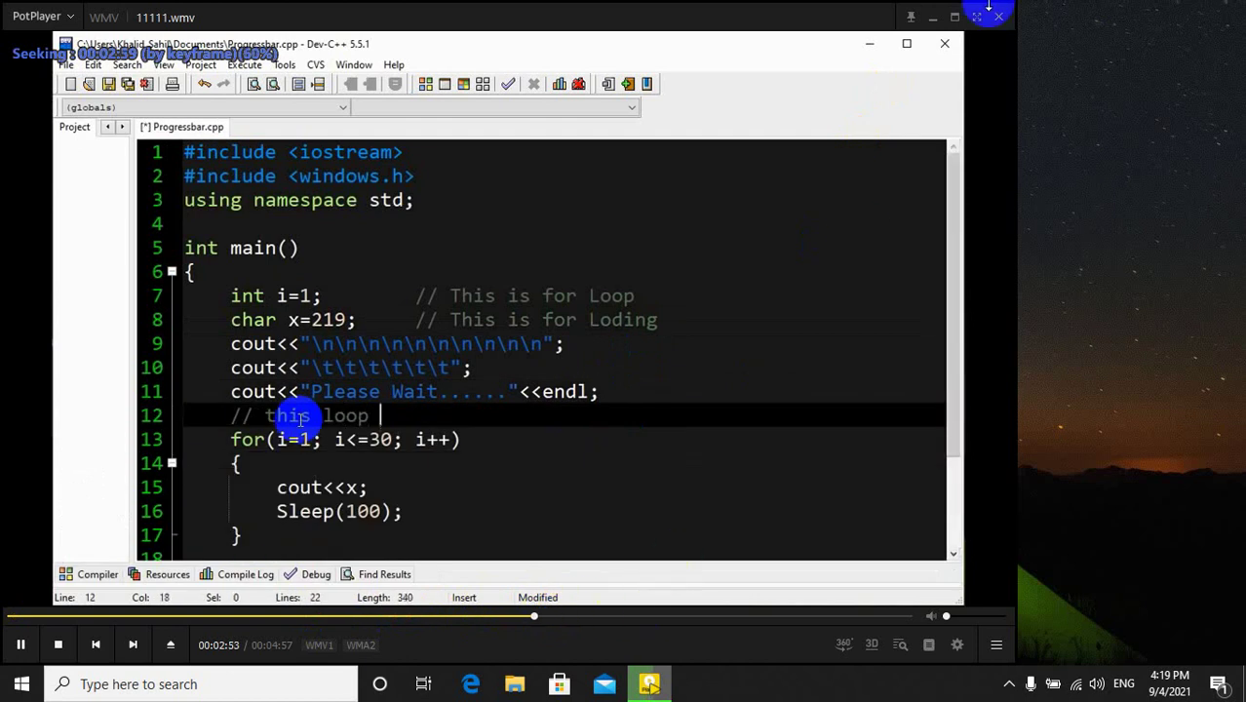
click(1002, 16)
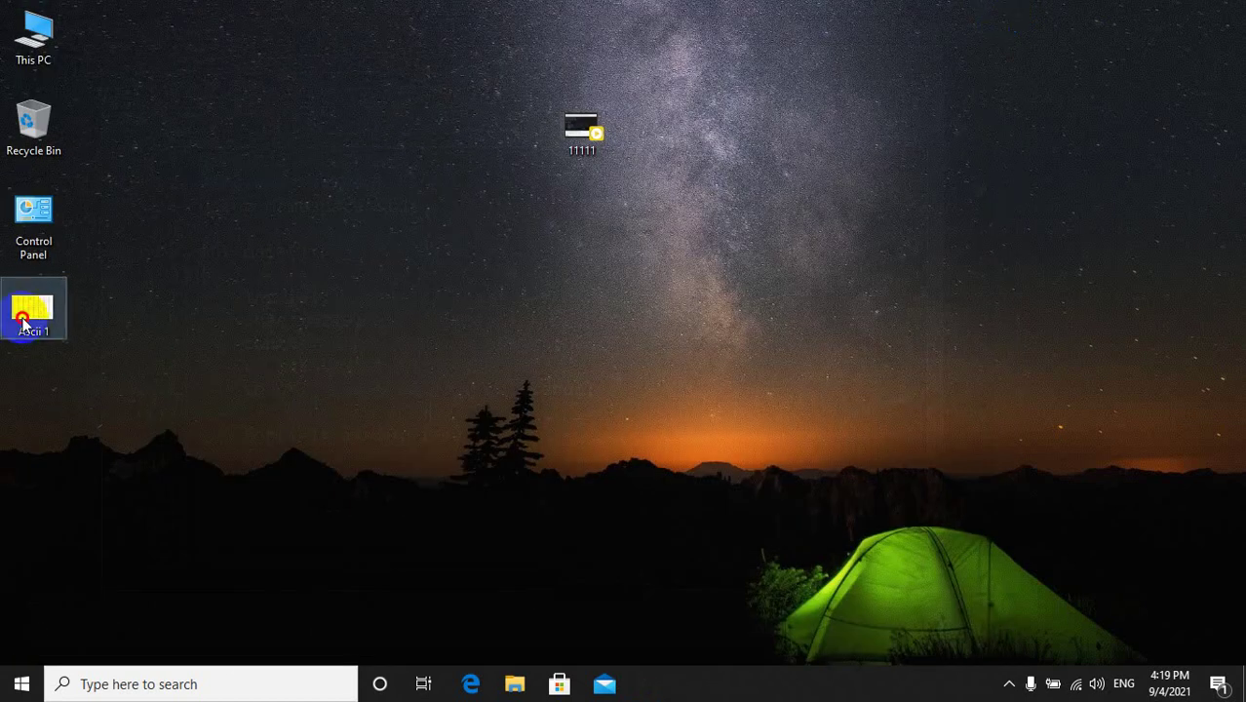
double_click(22, 321)
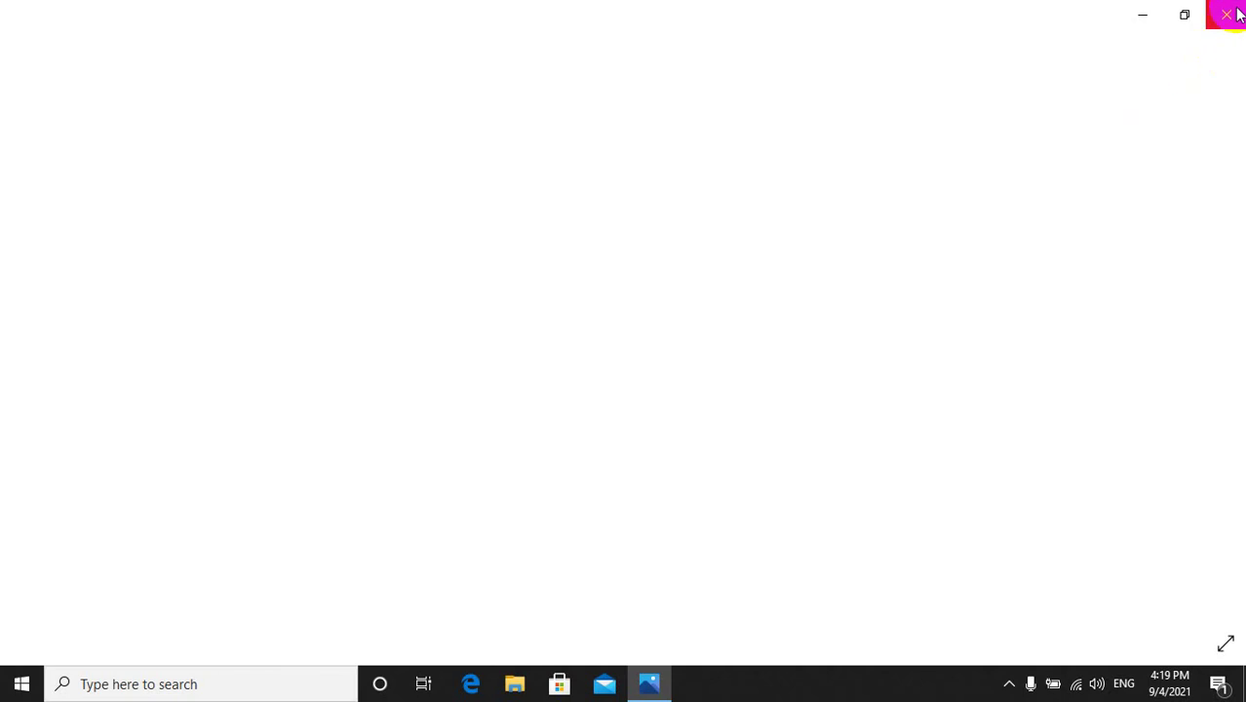
click(1228, 13)
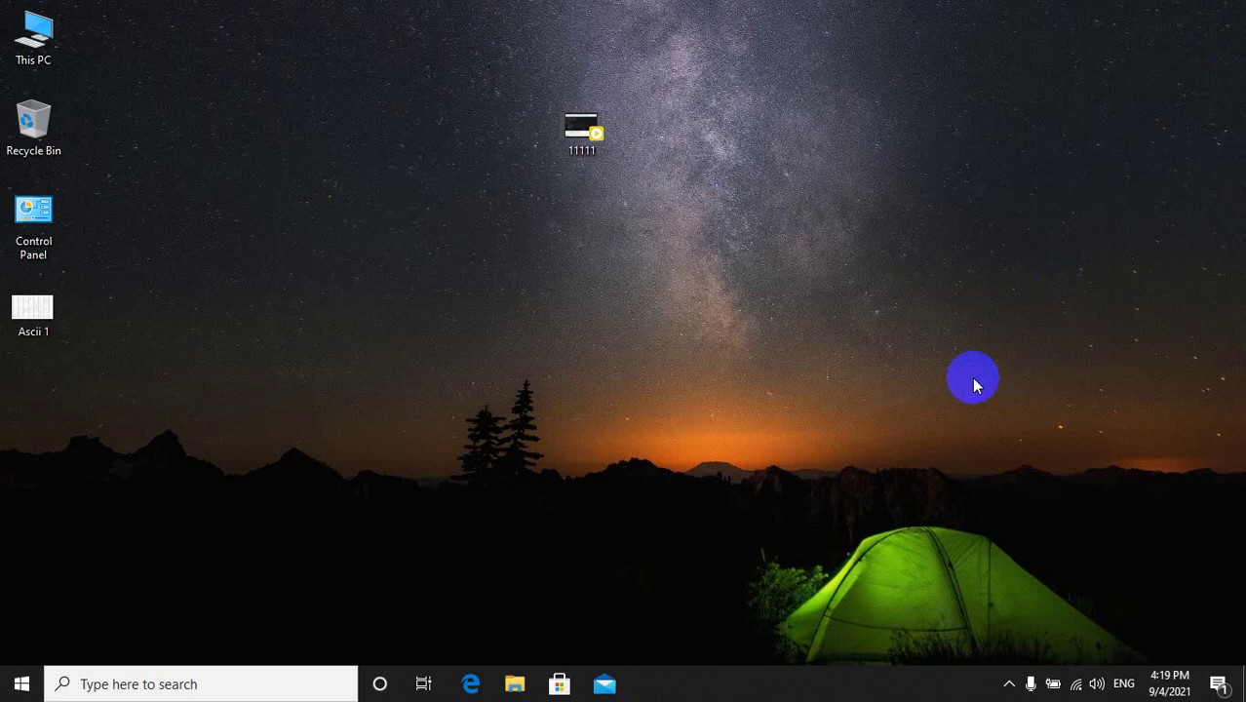
Open the RECOVERY (F:) drive and browse the FileHistory folder down to the computer's backed-up Data folder.
double_click(37, 65)
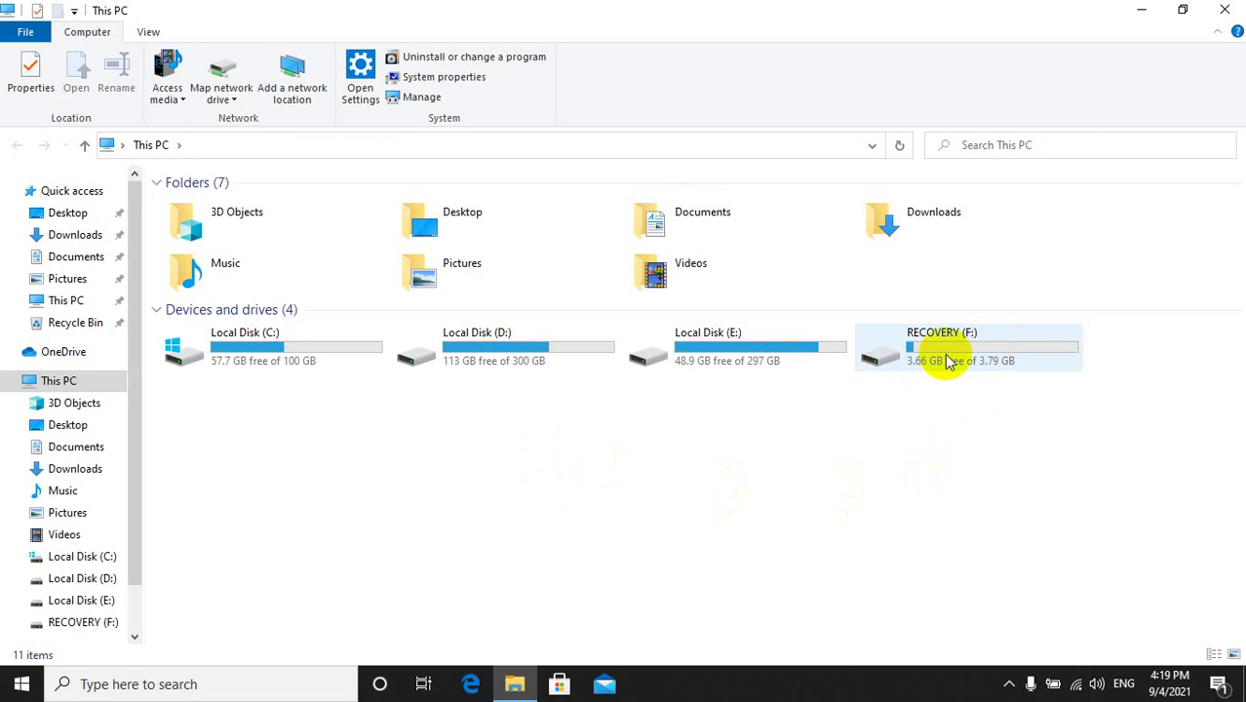
double_click(947, 361)
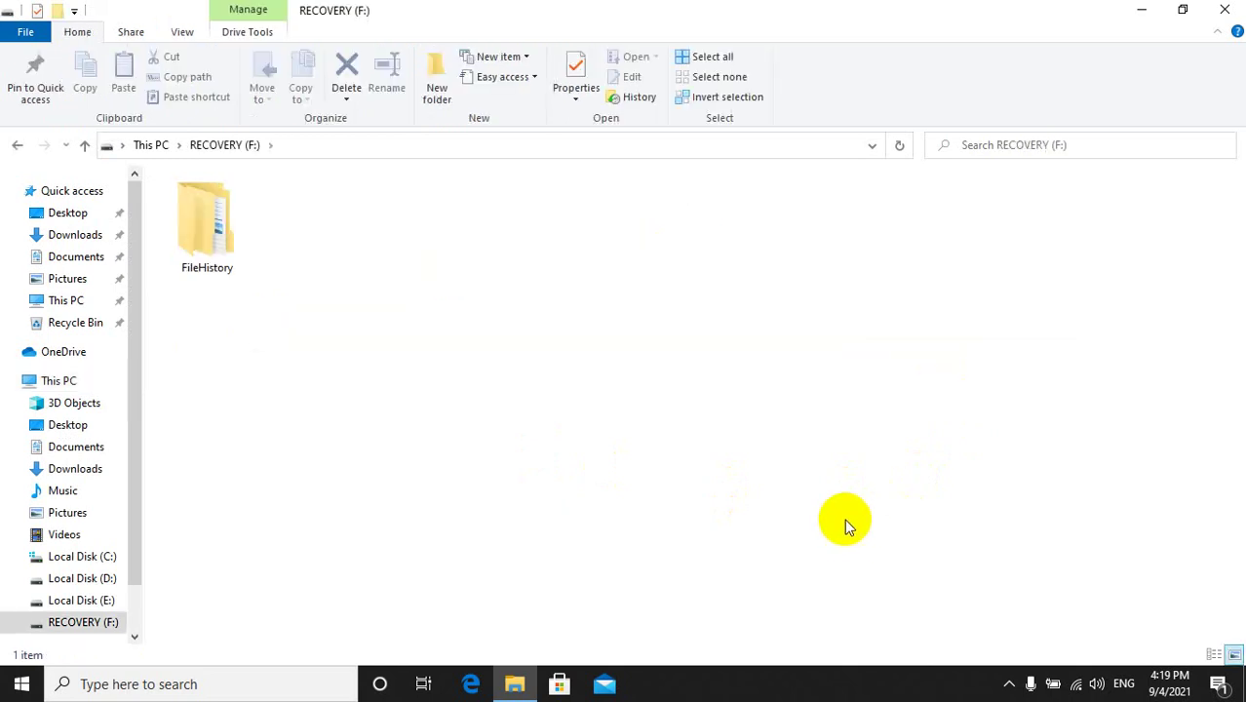
double_click(204, 256)
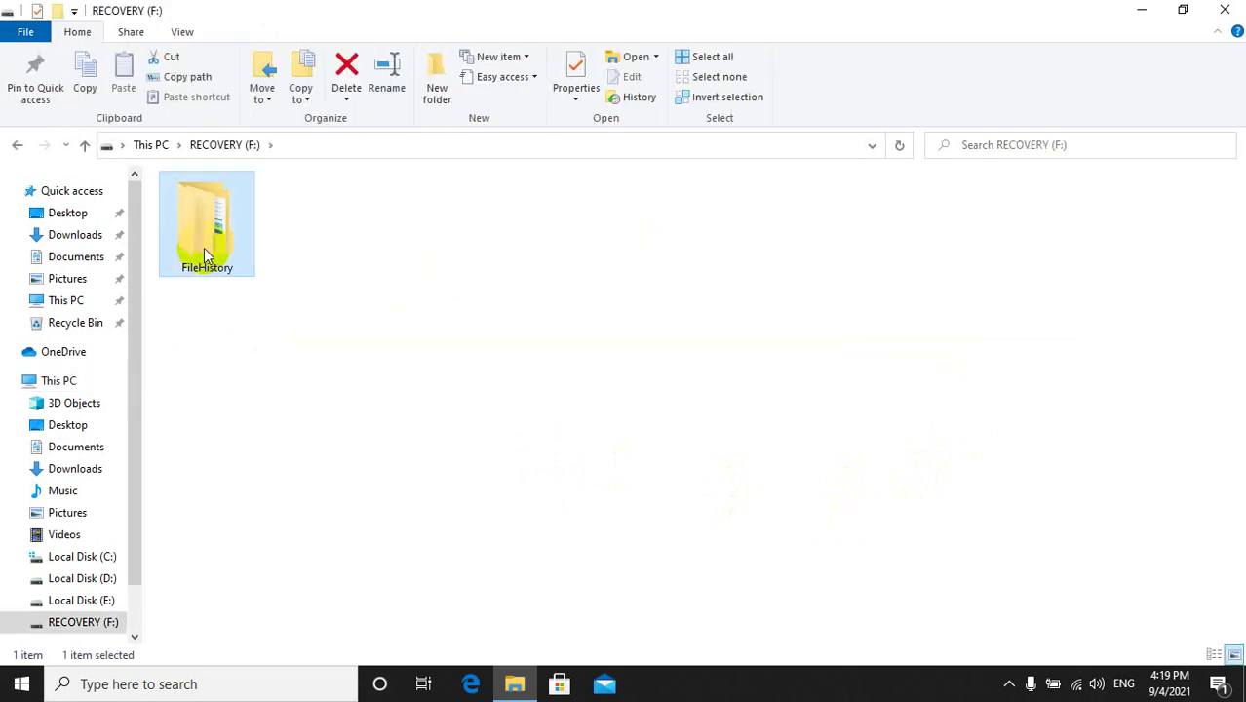
click(222, 277)
double_click(223, 277)
click(236, 256)
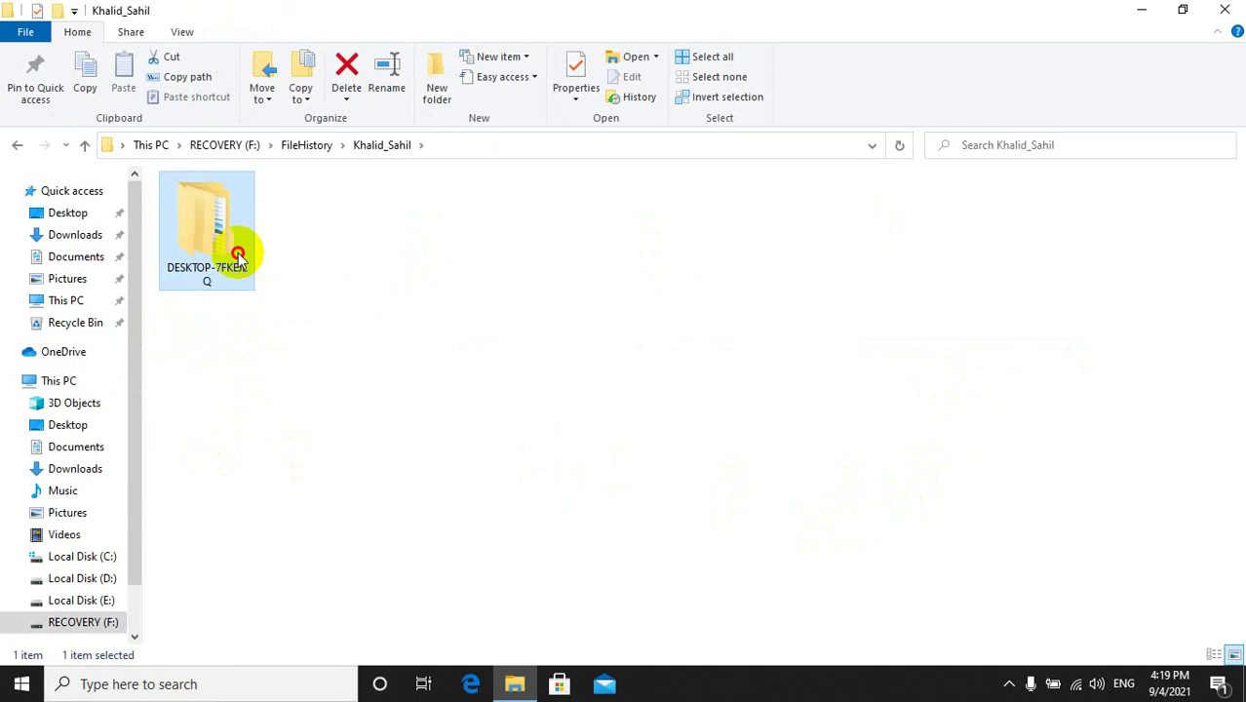
double_click(236, 255)
click(305, 267)
double_click(305, 266)
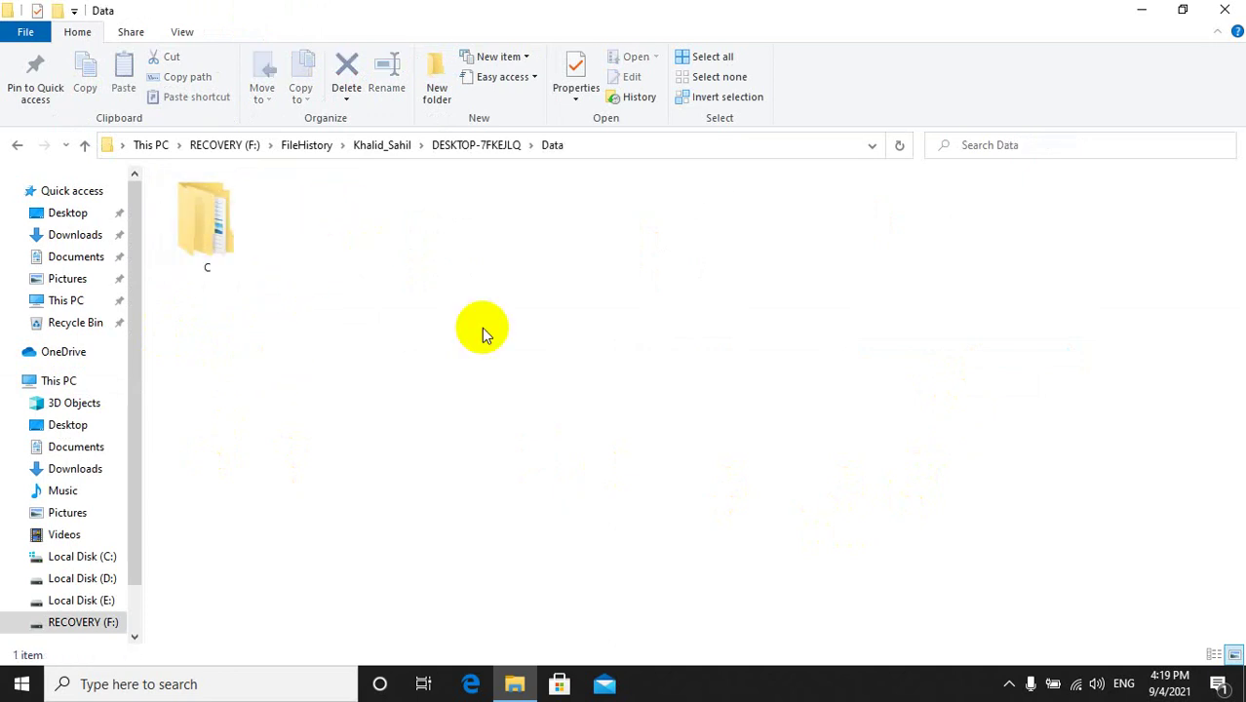
Open the C folder, the Users folder and the user's folder inside the backed-up Data folder.
click(203, 252)
double_click(213, 265)
click(214, 267)
double_click(222, 234)
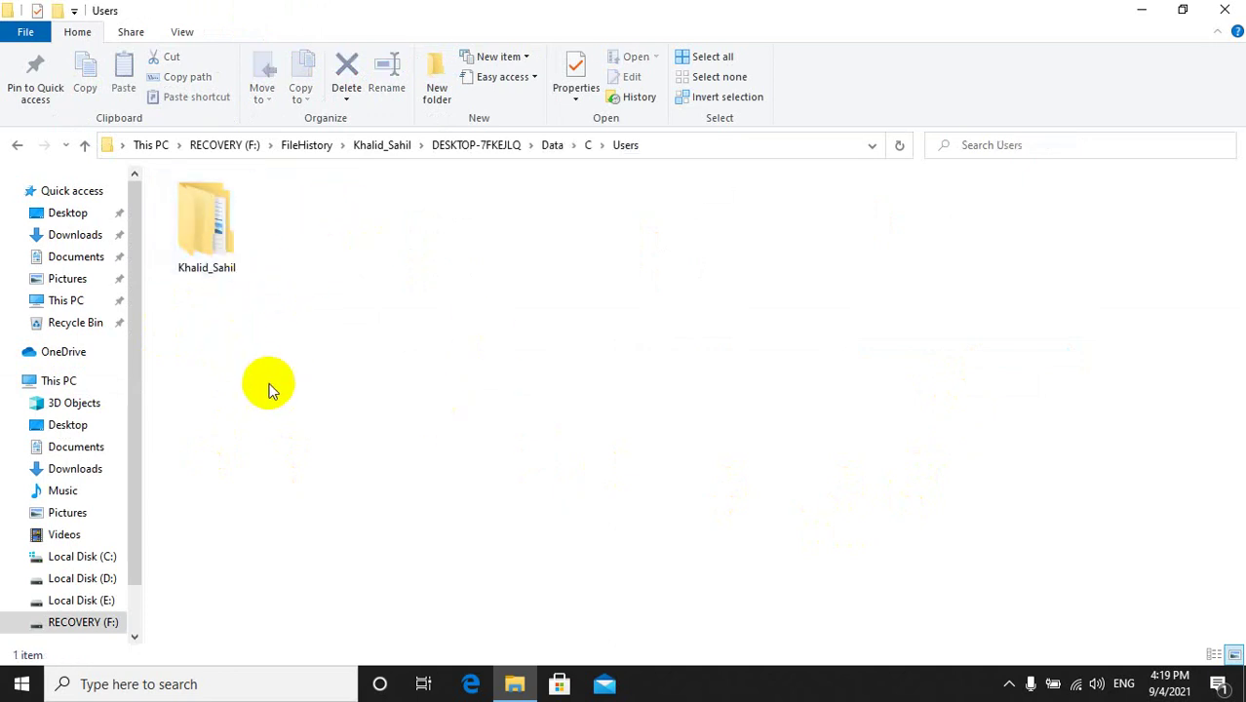
click(222, 245)
double_click(222, 244)
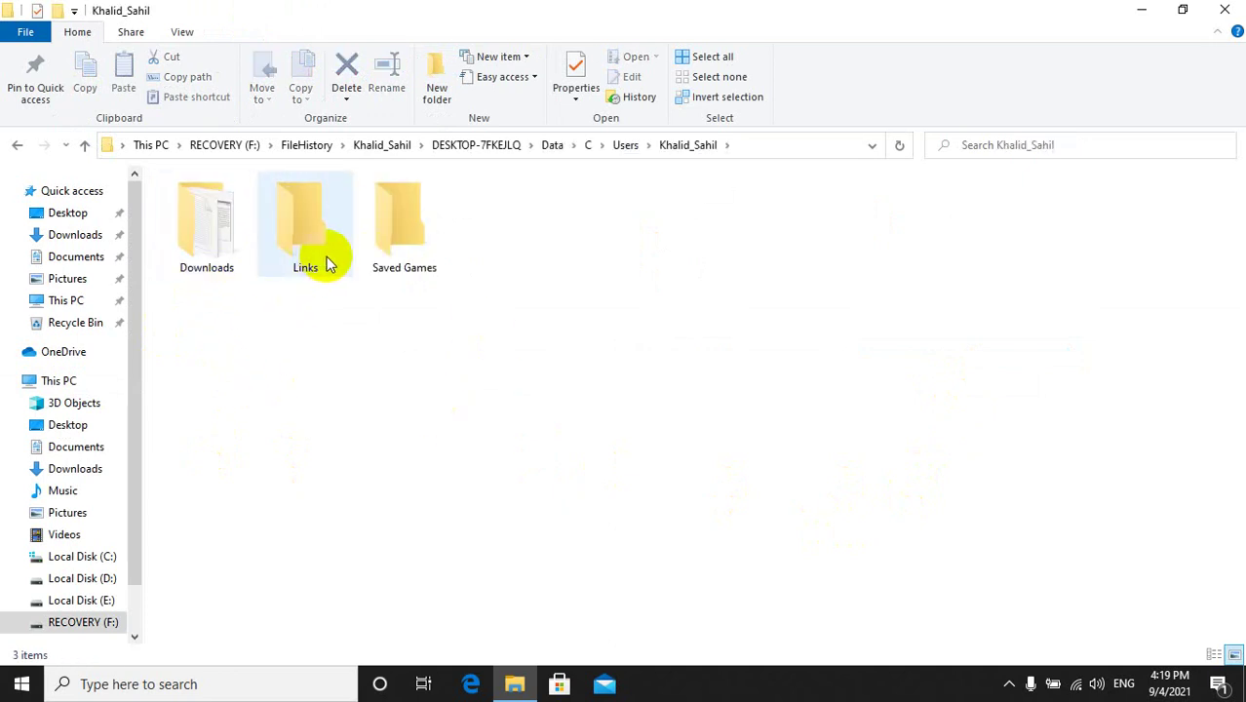
Look into the backed-up Saved Games folder, go back, and open the Downloads folder to view its file copies.
click(384, 268)
key(Return)
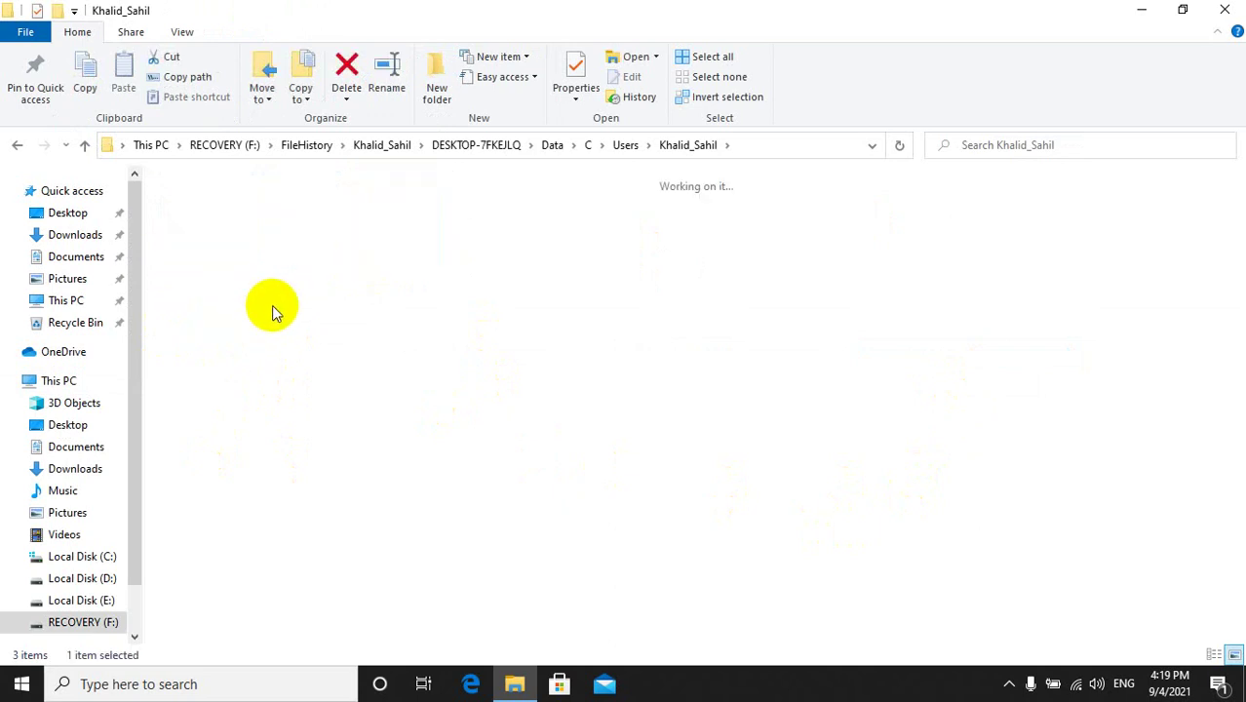
key(BackSpace)
double_click(239, 249)
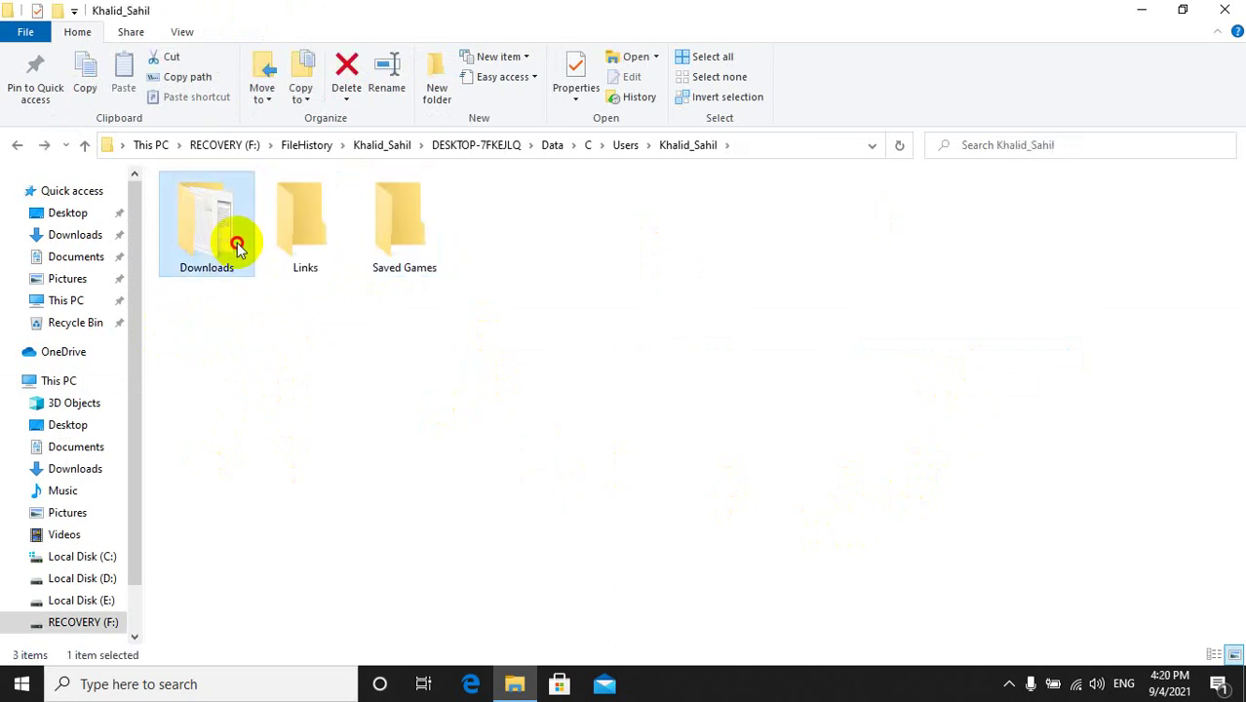
click(505, 253)
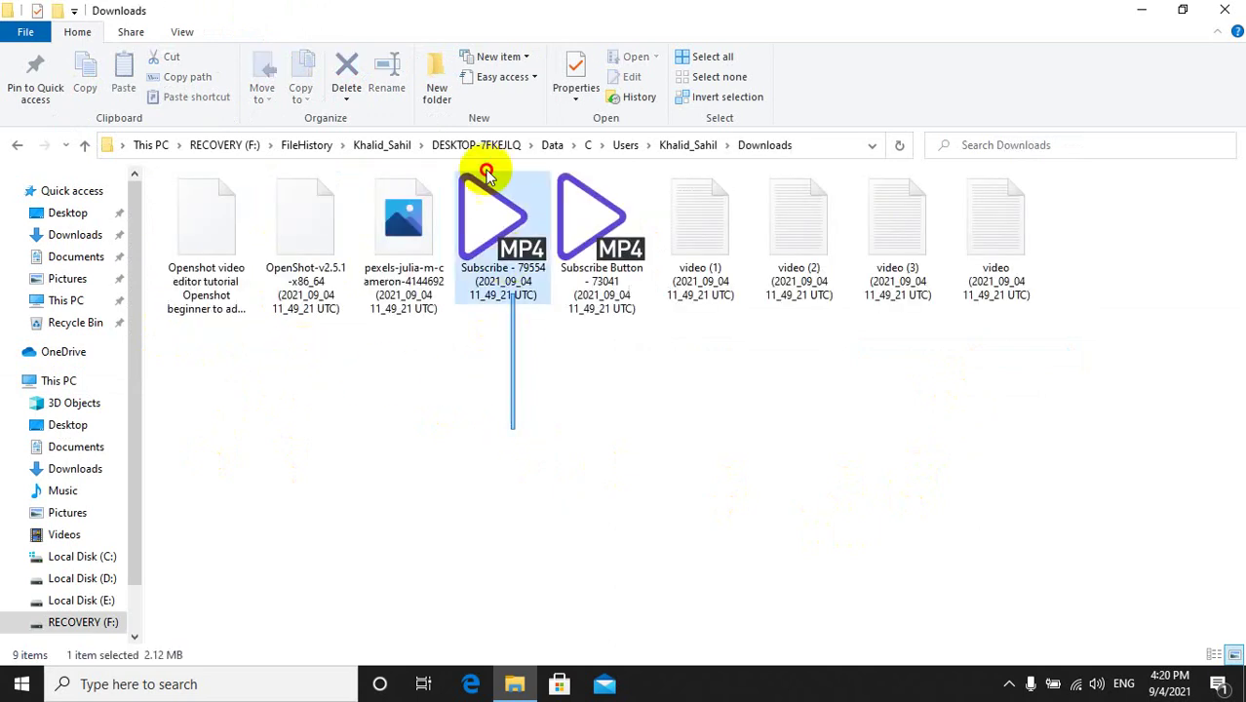
Go back to the computer's backup folder, look into its Configuration folder, return, and close the File Explorer window.
click(15, 145)
click(15, 146)
click(15, 145)
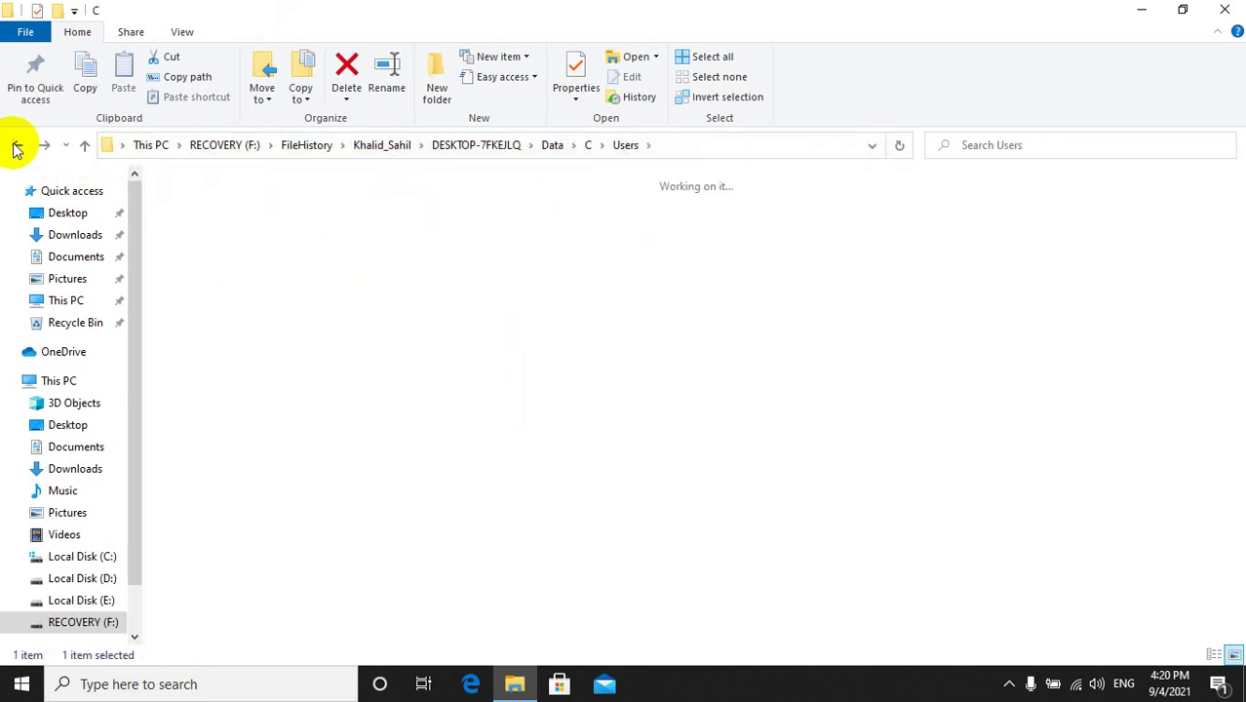
click(14, 145)
click(15, 145)
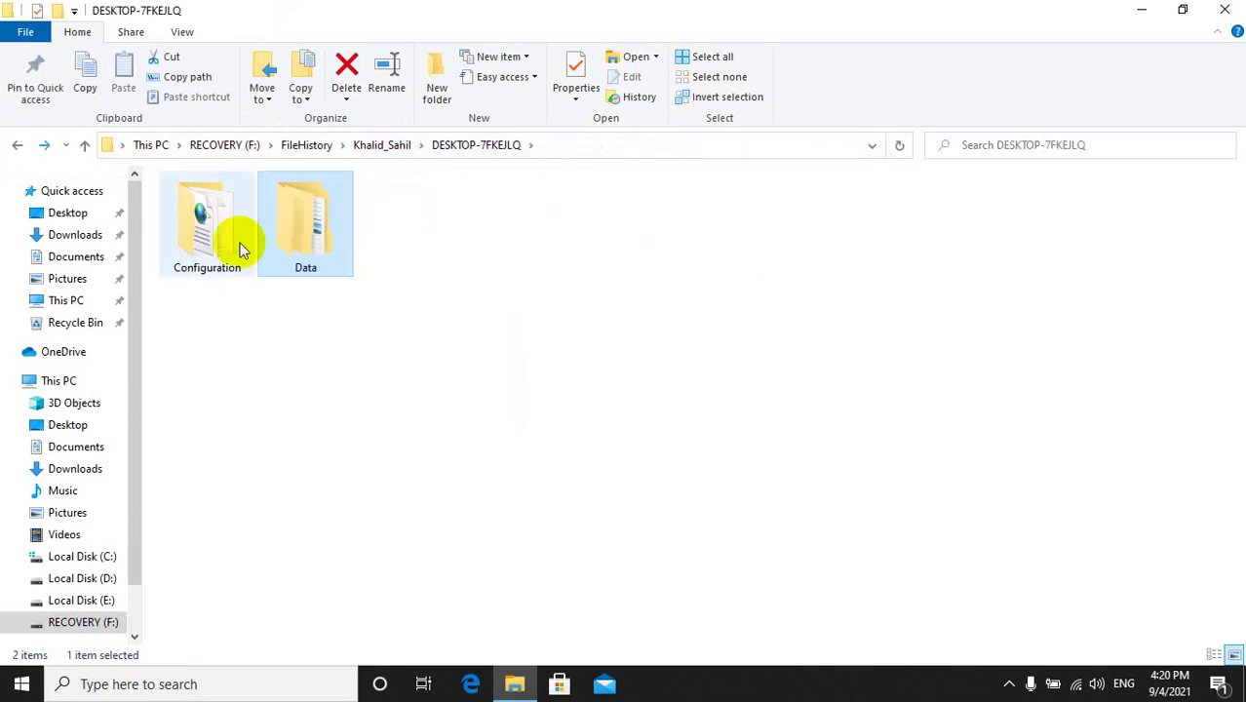
double_click(234, 250)
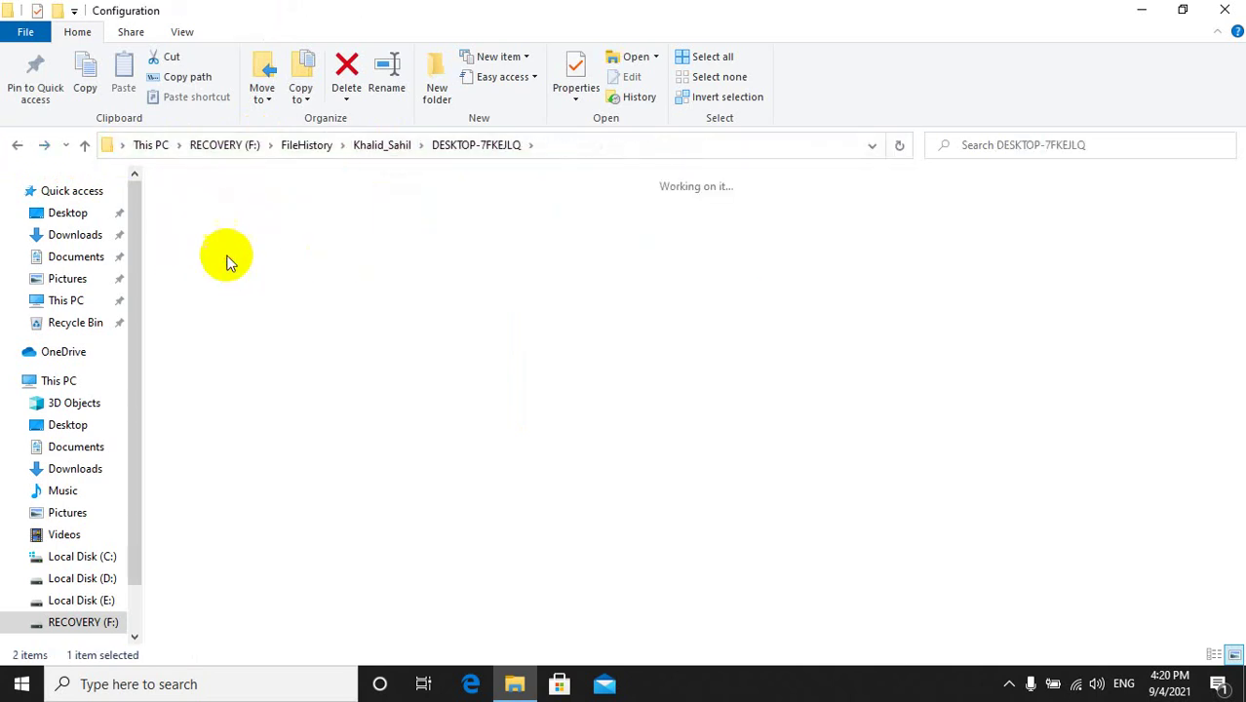
click(17, 145)
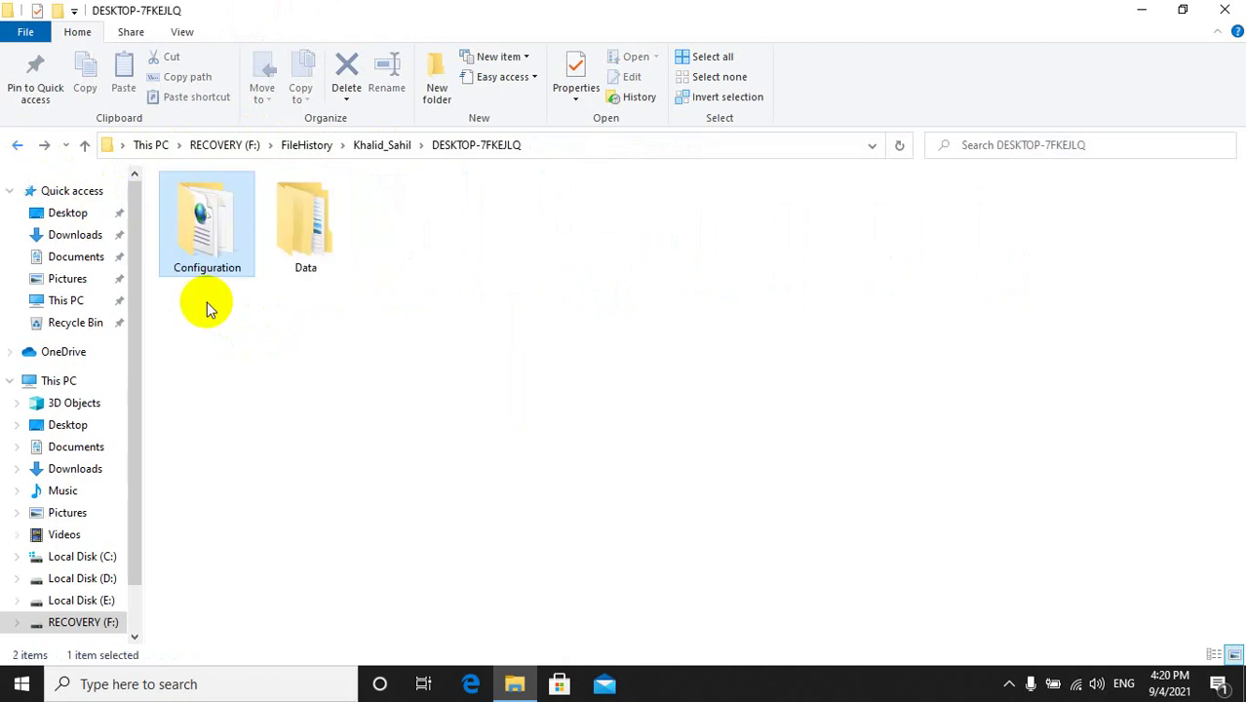
click(1227, 8)
Refresh the desktop, then check the drives listed in This PC and close it.
drag(565, 151, 30, 395)
right_click(189, 172)
click(253, 232)
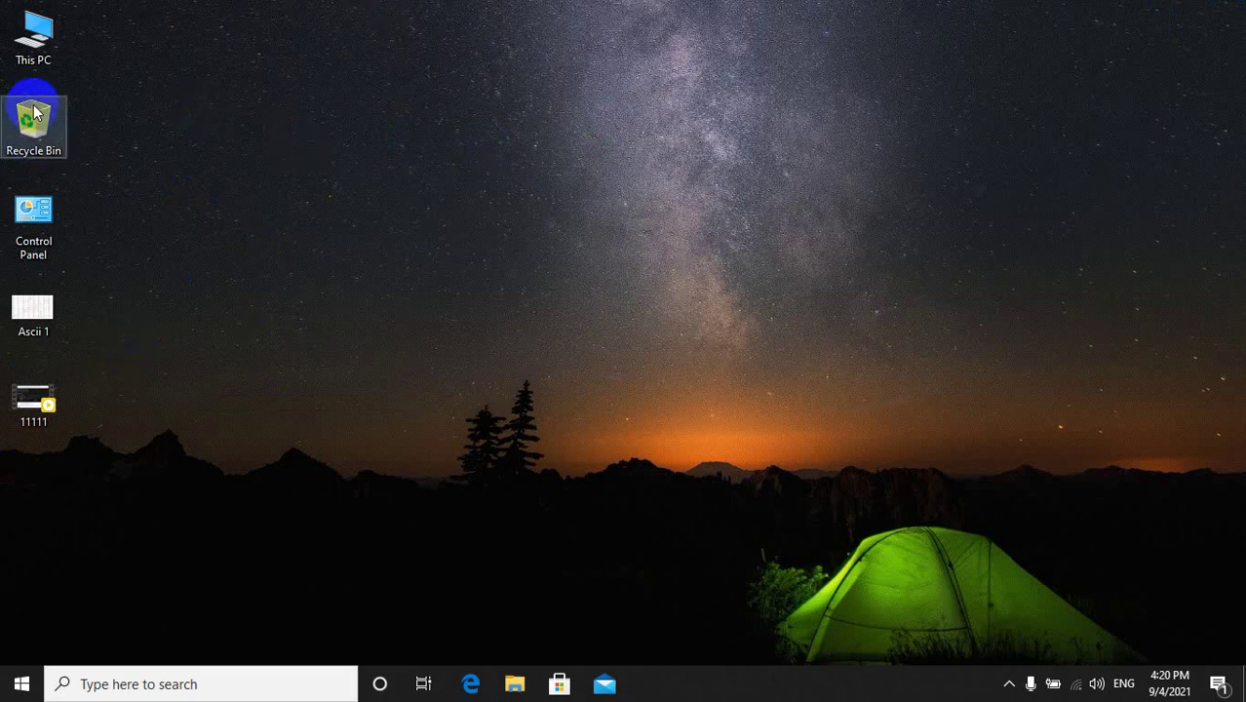
double_click(42, 46)
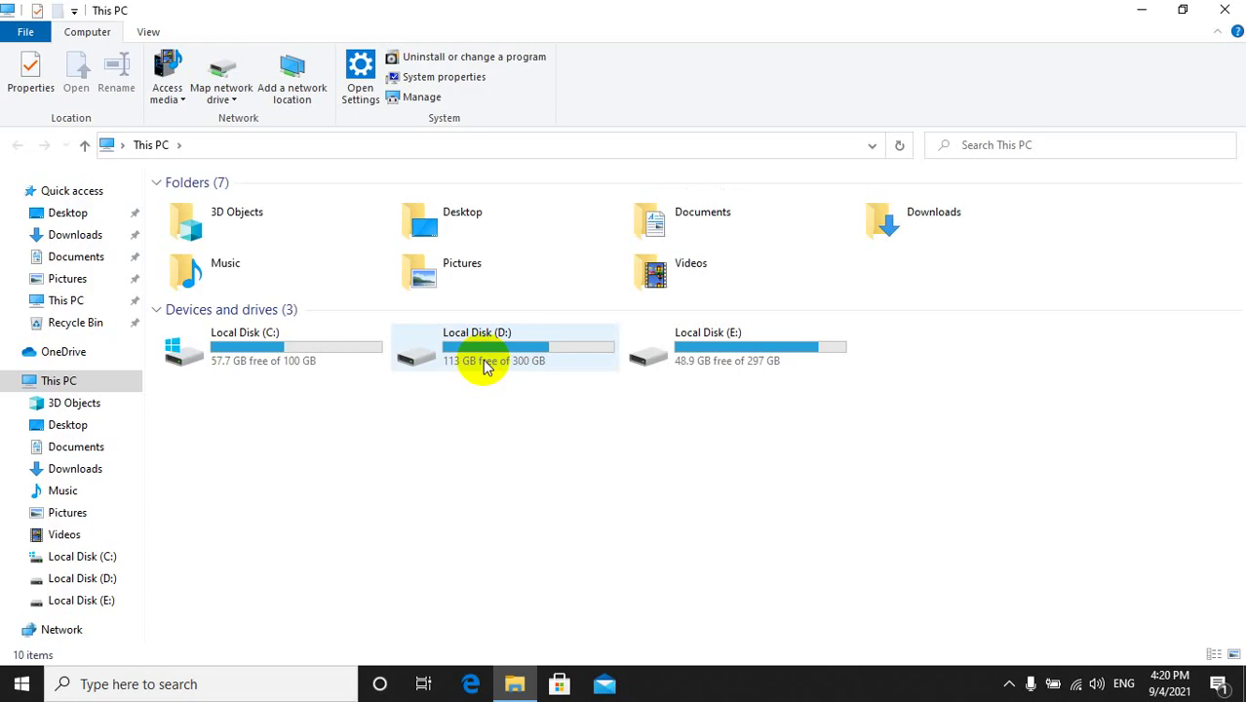
click(1224, 10)
Open File History from Control Panel, turn it off, and close the window.
double_click(32, 224)
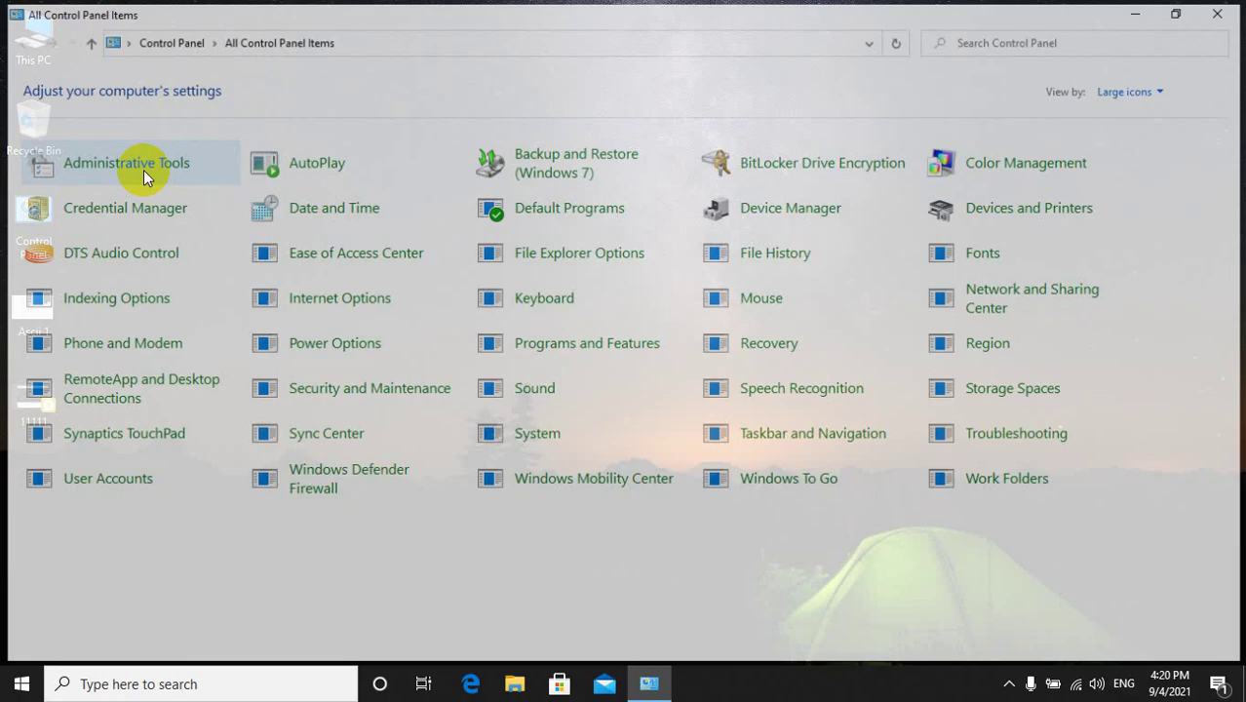
click(792, 265)
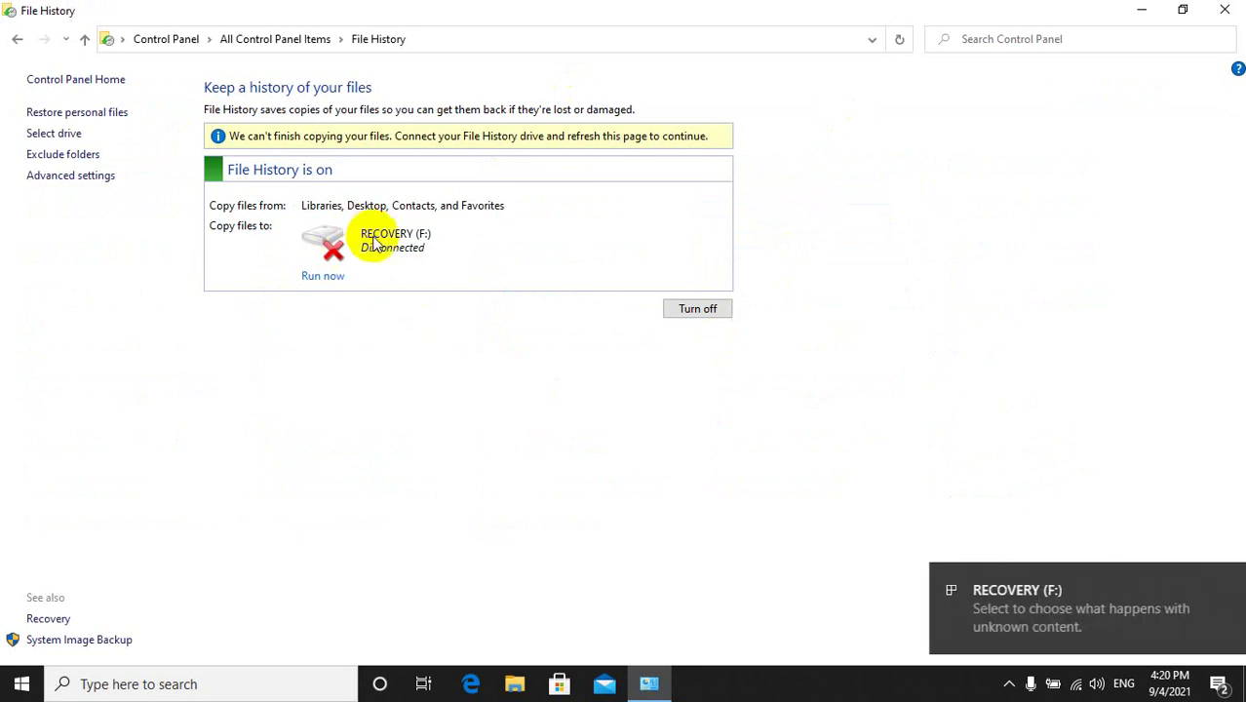
click(711, 310)
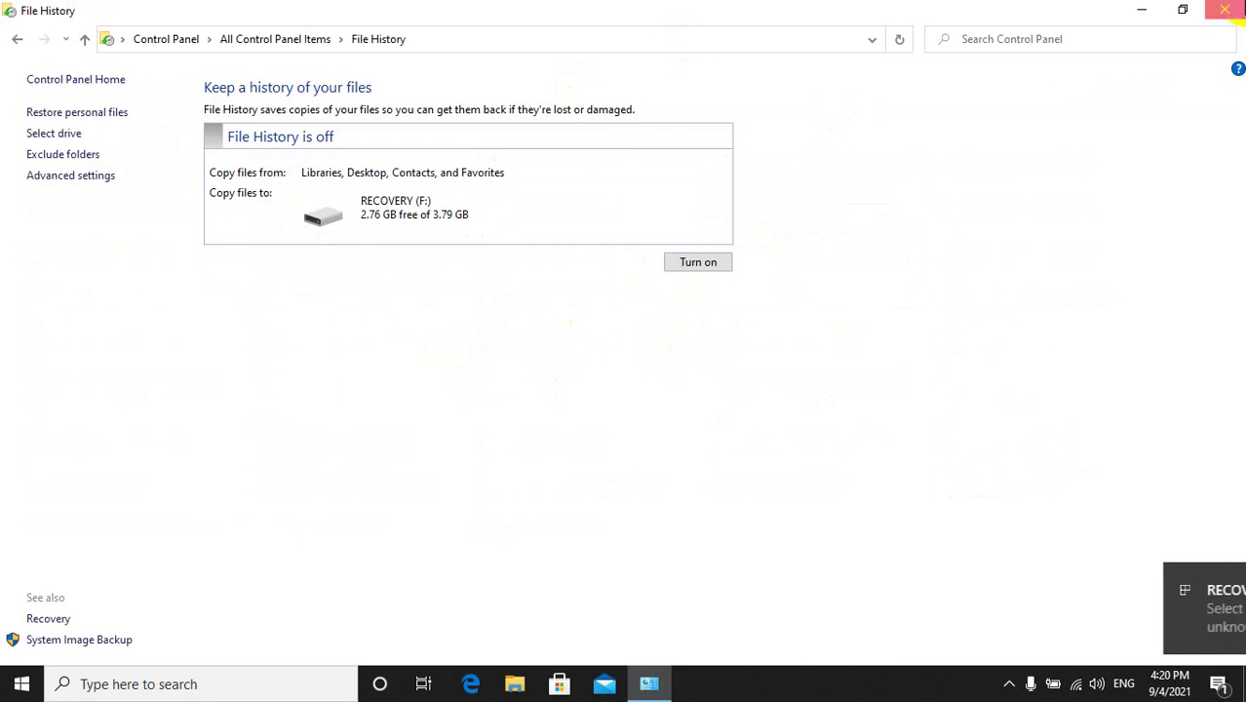
key(alt+F4)
Delete the FileHistory folder from the RECOVERY (F:) drive and close the drive's window.
double_click(8, 54)
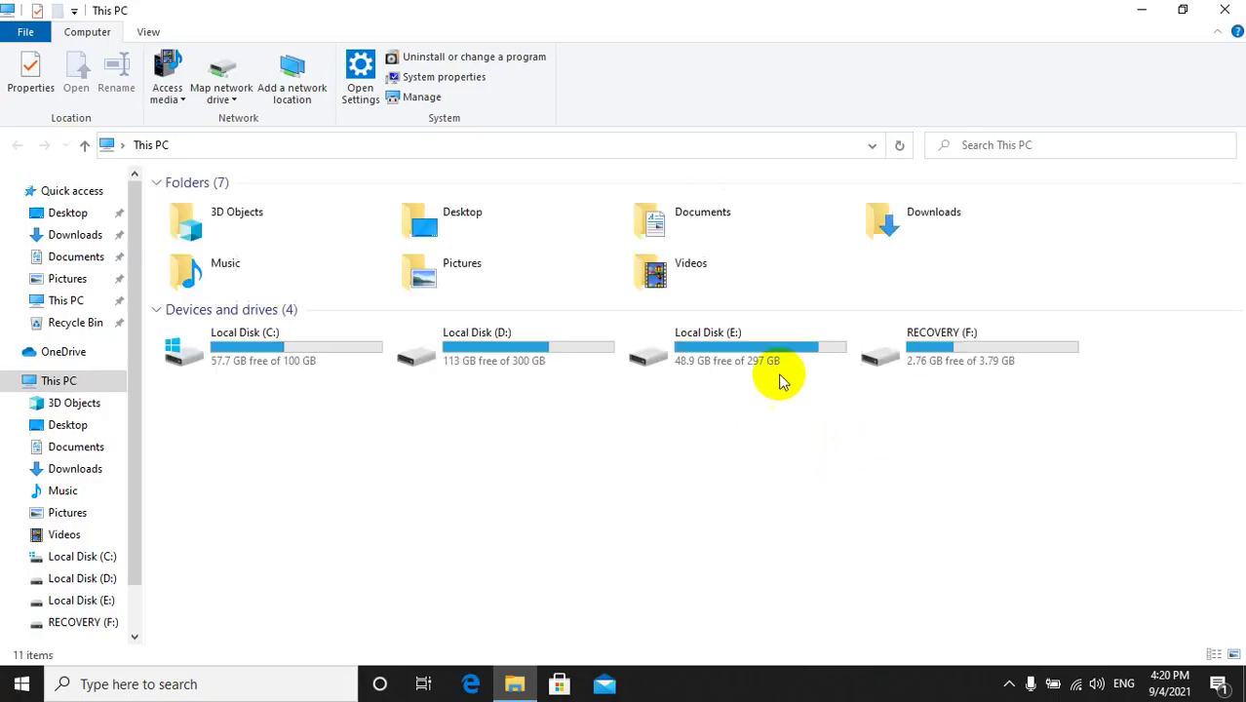
click(928, 362)
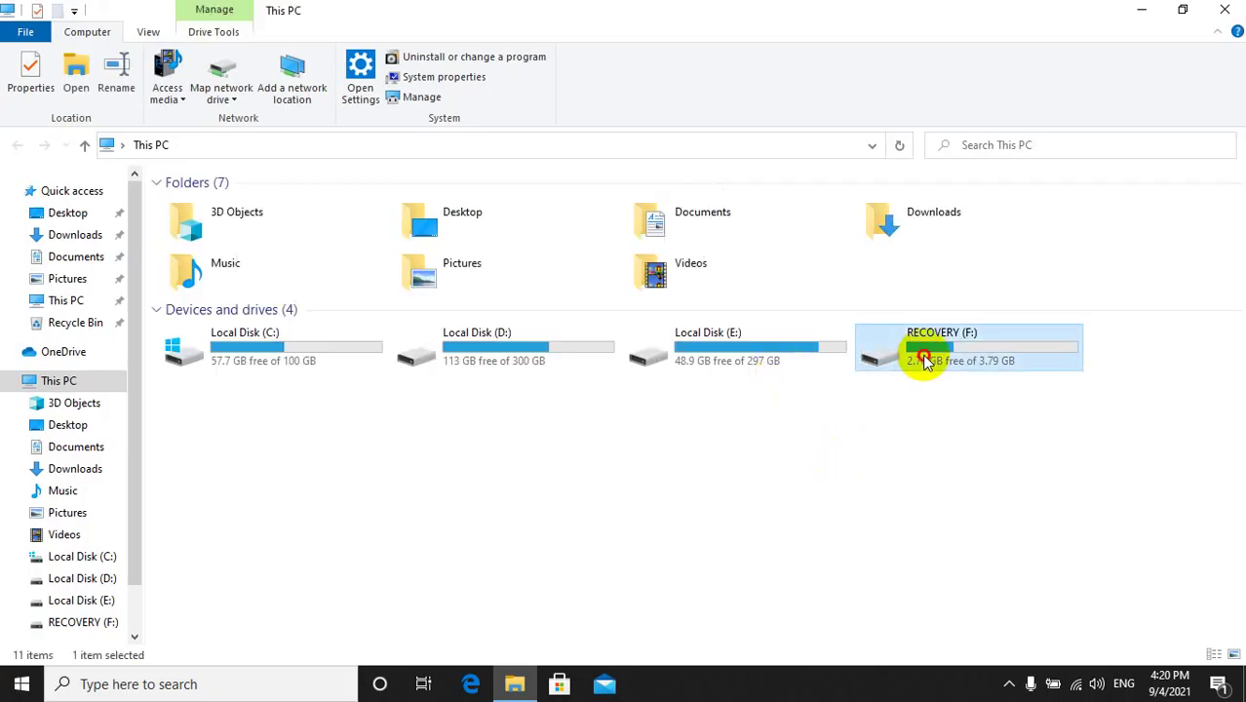
double_click(928, 362)
drag(549, 444, 187, 220)
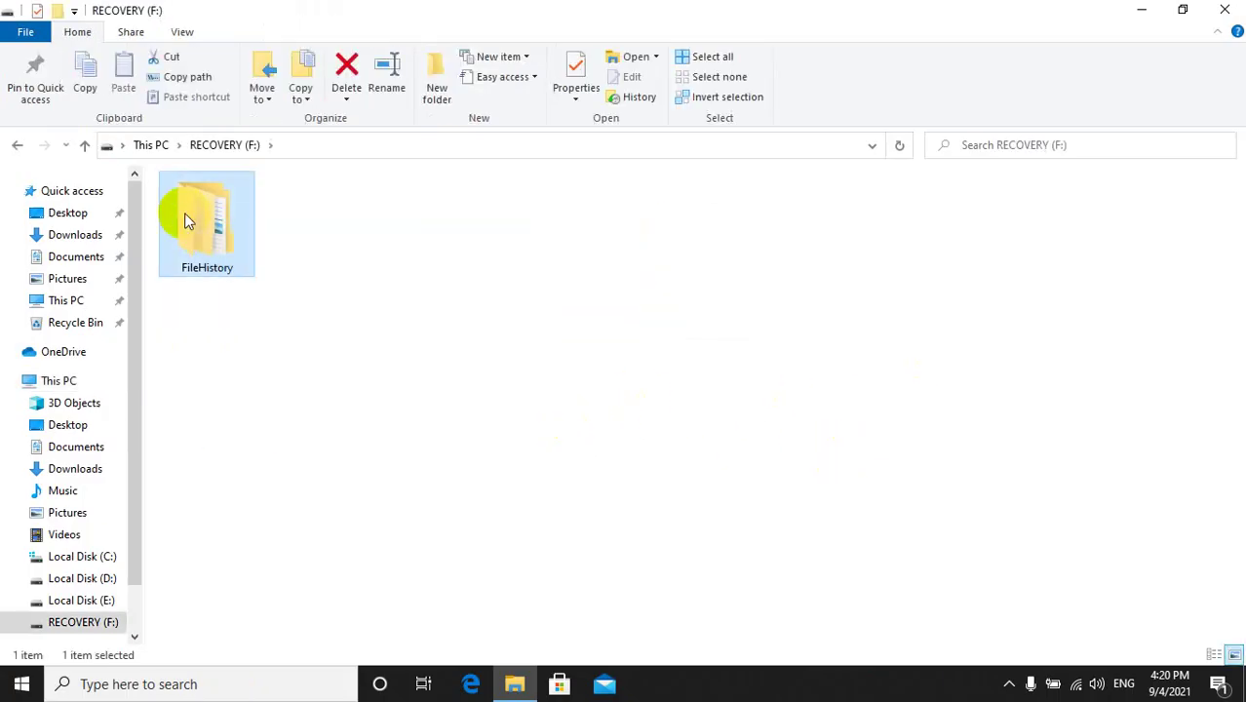
key(Delete)
click(682, 415)
click(1205, 10)
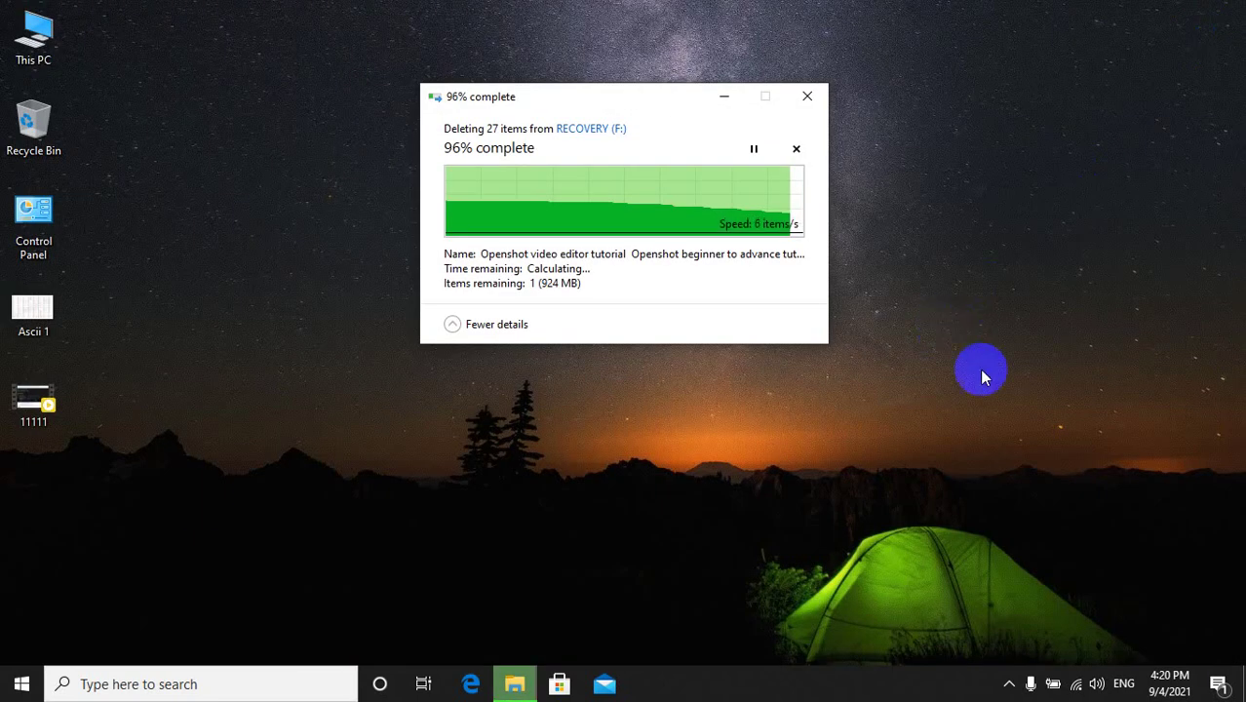
Reopen Control Panel to show the list of all its items.
click(28, 245)
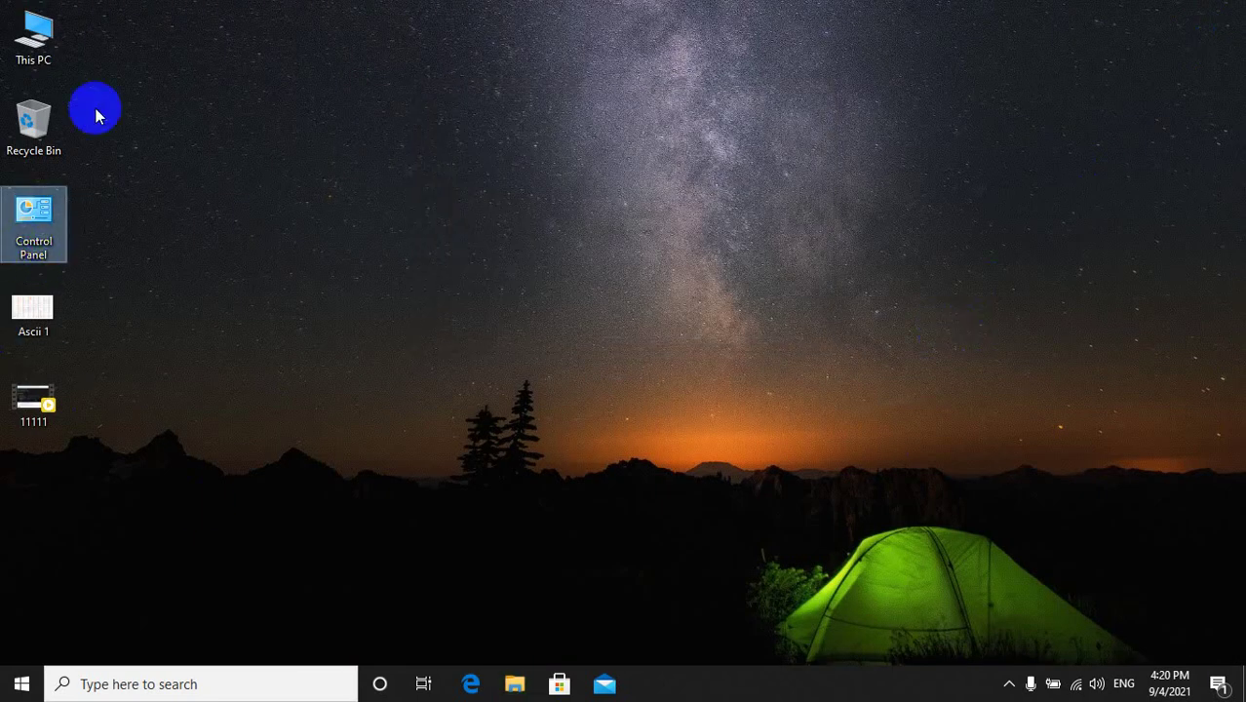
double_click(39, 209)
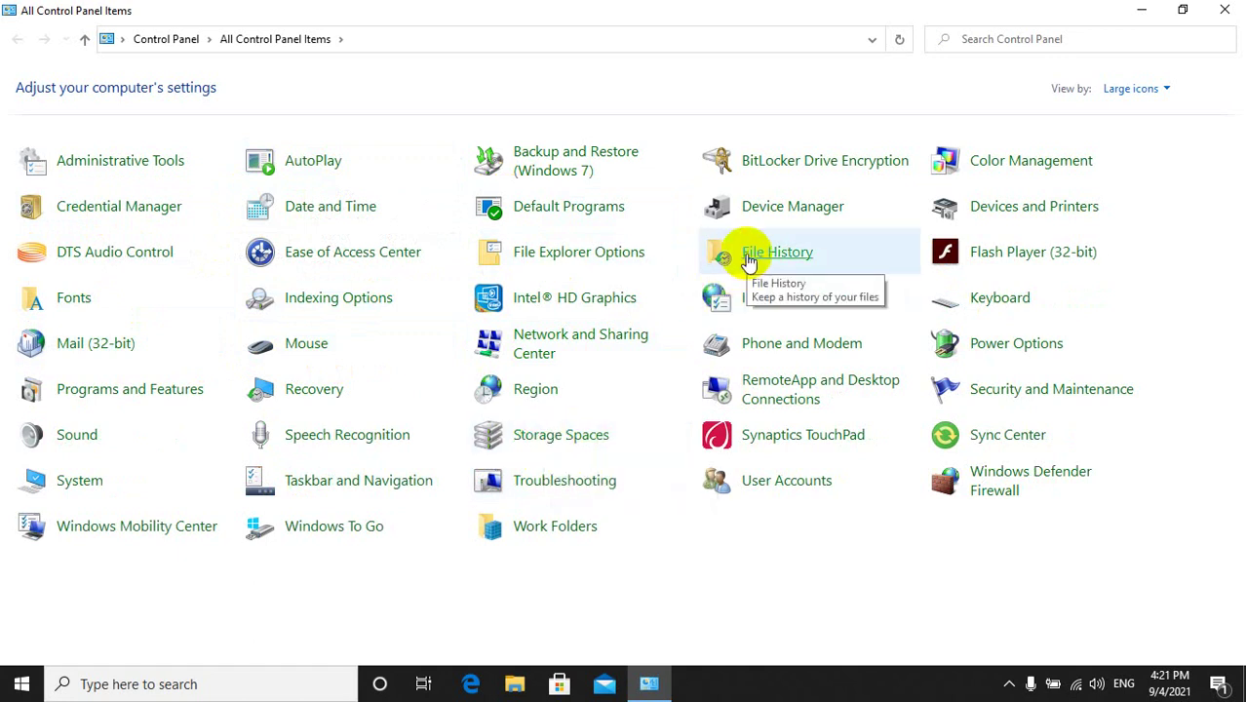
click(790, 574)
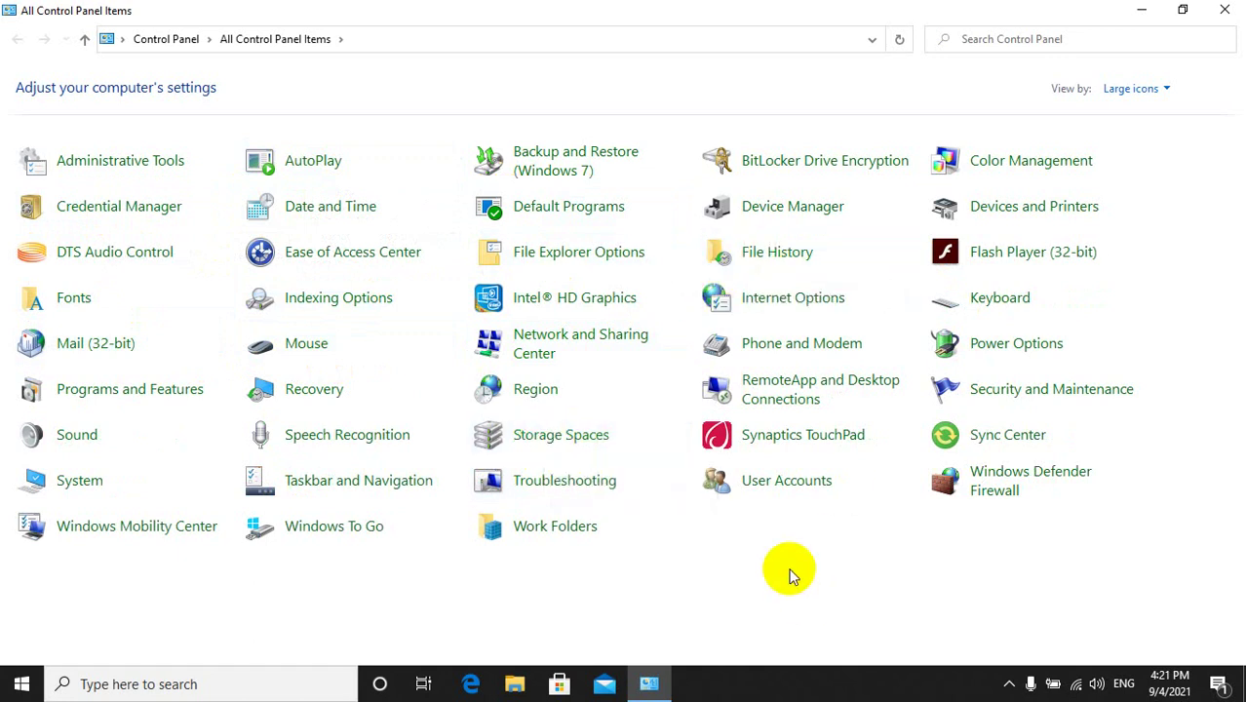